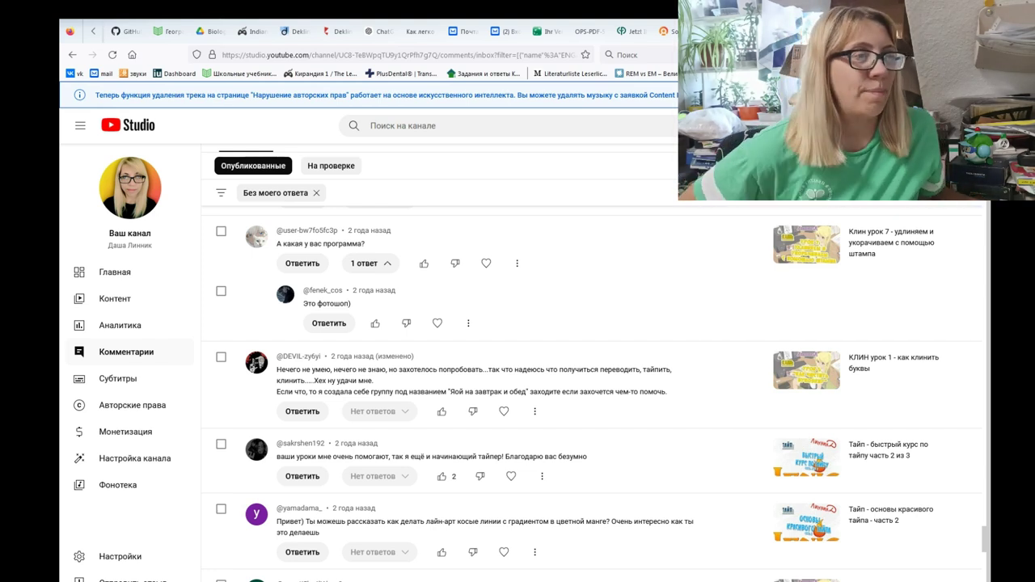
Scroll the unanswered comments up to the viewer asking 'А какая у вас программа?'
double_click(361, 369)
scroll(359, 372, "up", 2)
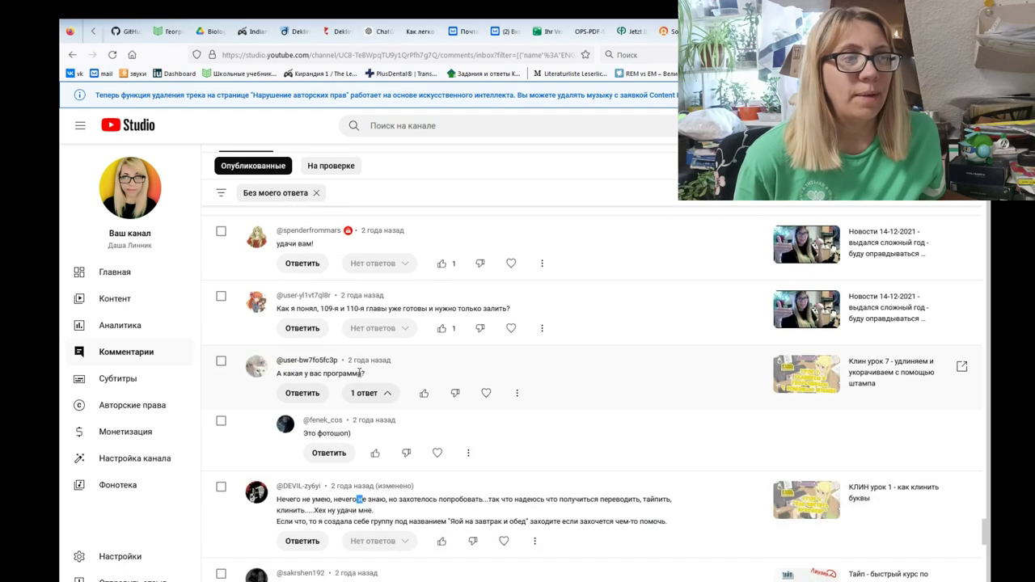
scroll(340, 454, "down", 1)
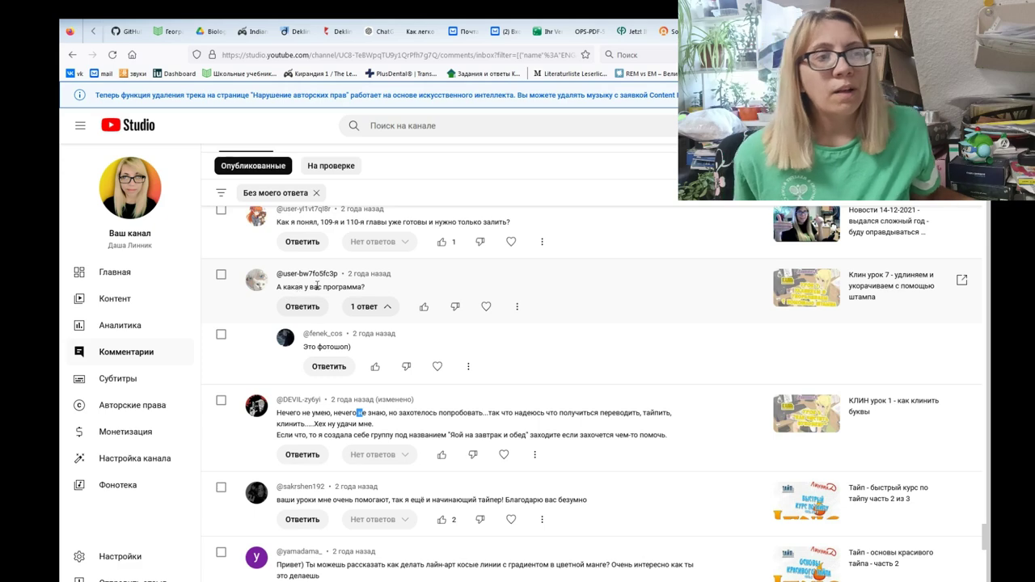
scroll(318, 346, "up", 1)
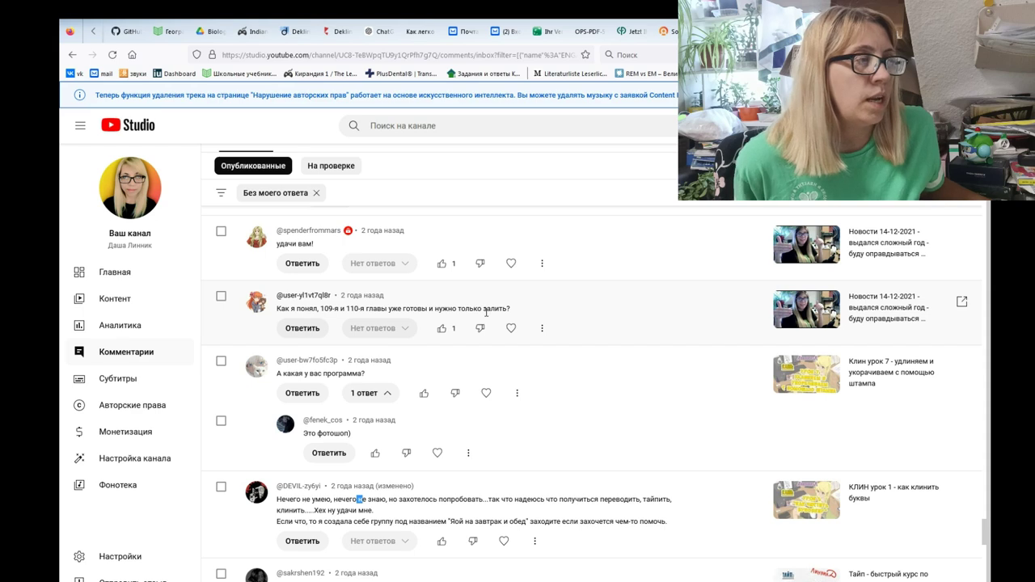
scroll(446, 330, "up", 2)
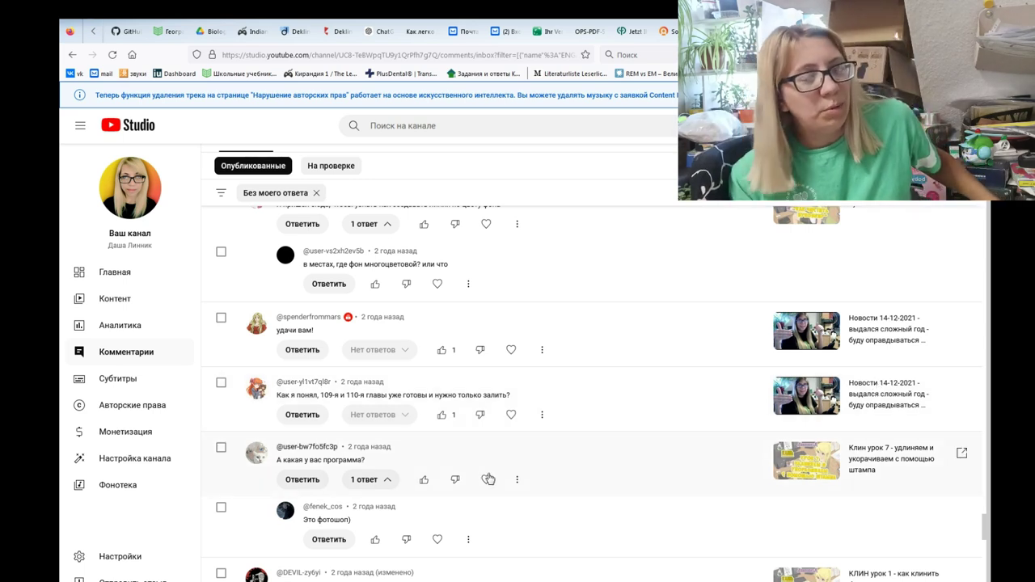
Highlight then clear the 110 chapter number, and scroll up to the 'Я пришел сюда...' thread
left_click_drag(340, 395, 354, 395)
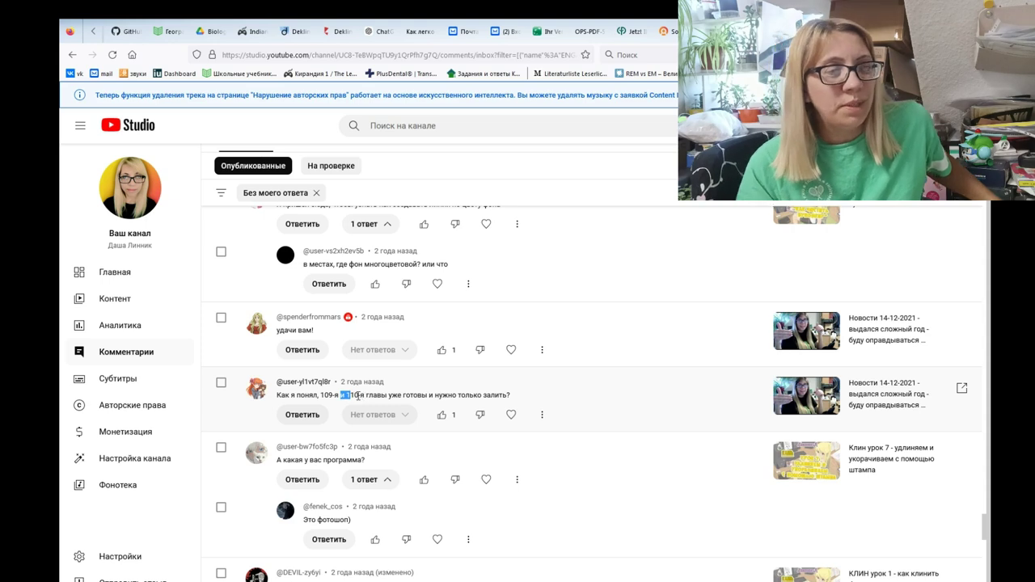
left_click(286, 328)
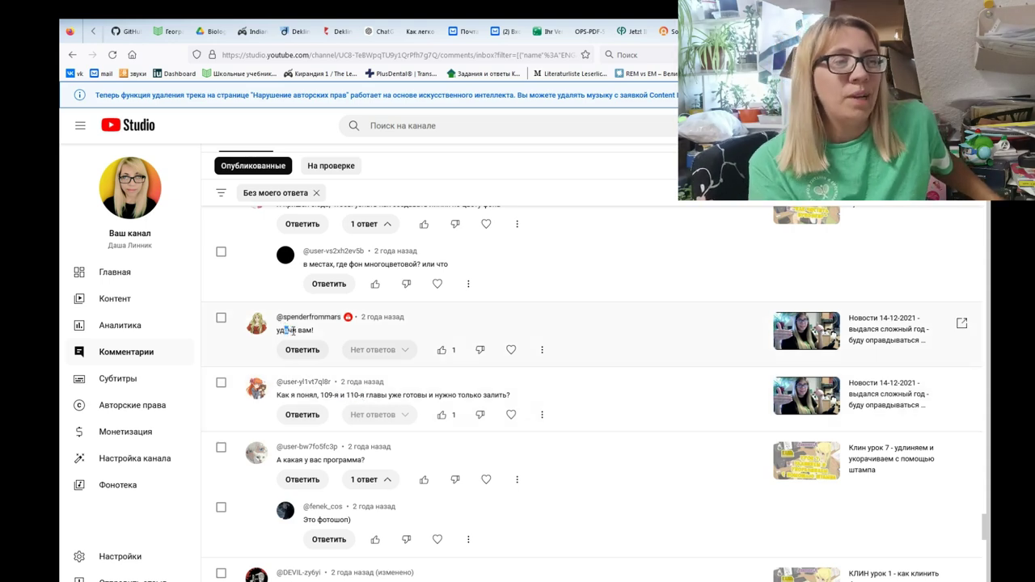
scroll(310, 344, "up", 1)
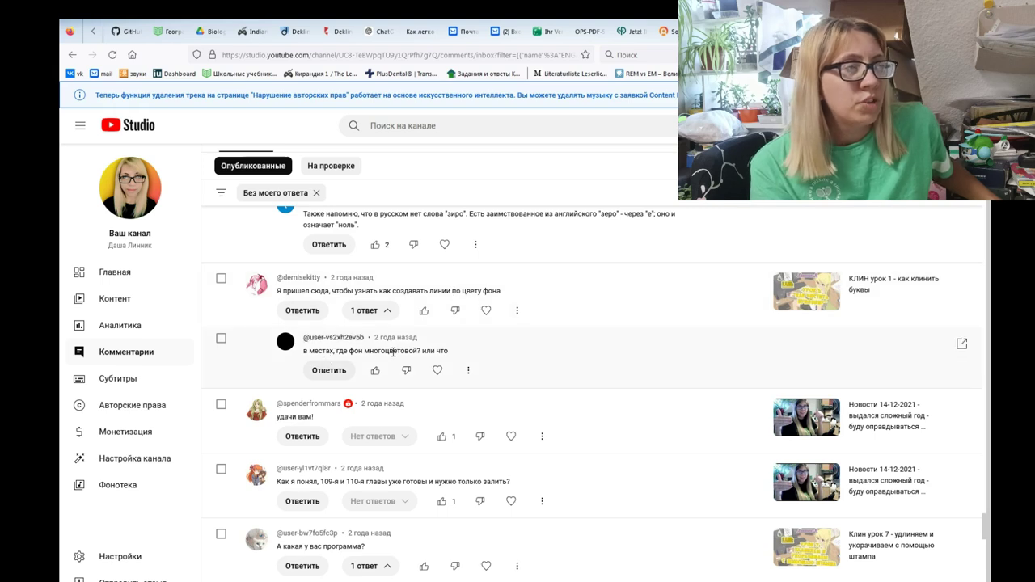
scroll(392, 351, "up", 1)
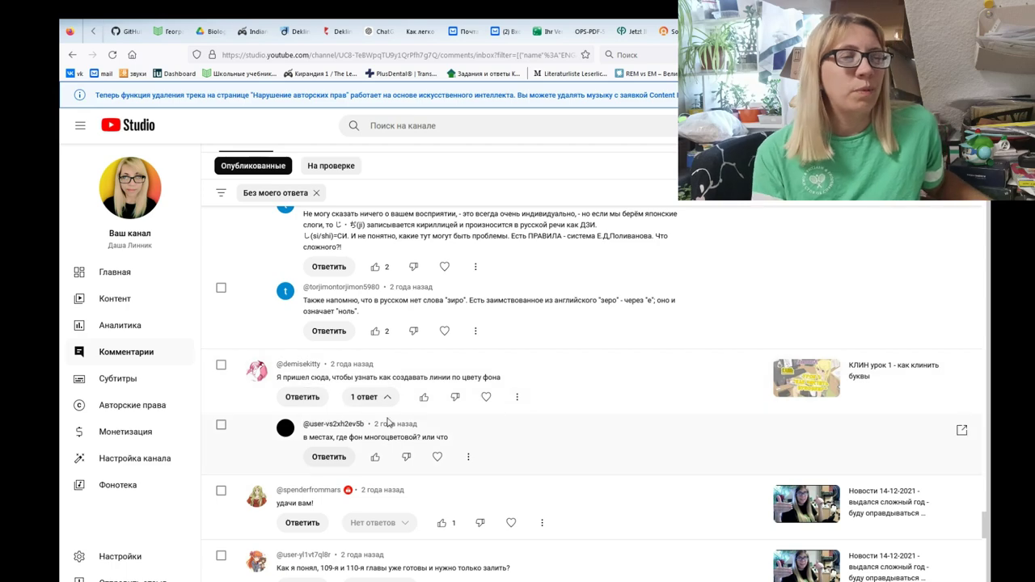
scroll(336, 317, "up", 2)
scroll(336, 316, "up", 1)
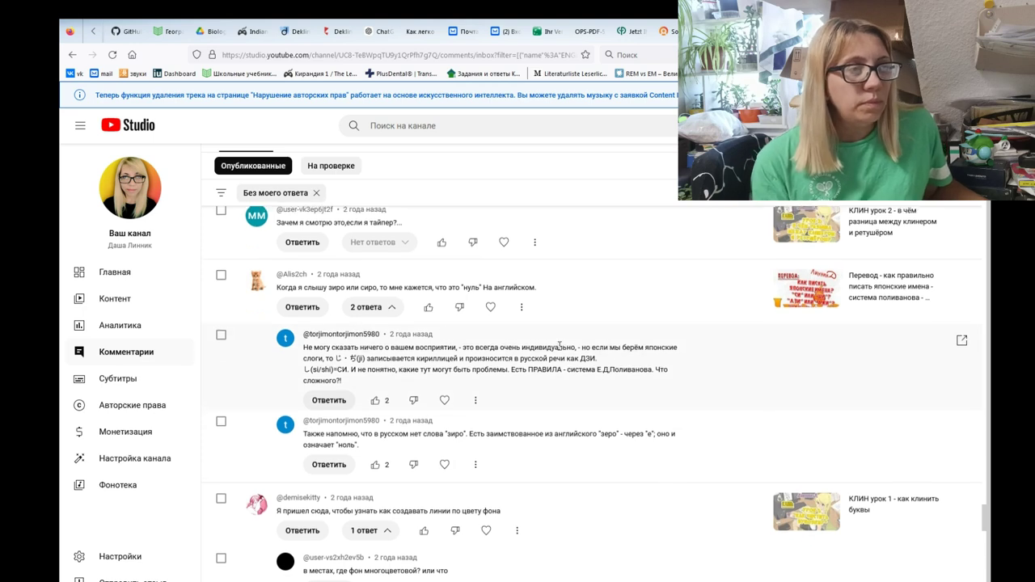
Scroll up to the 'Зачем я смотрю это' and 'Спасибо большое за текстуры' comments, then select all
scroll(538, 367, "up", 1)
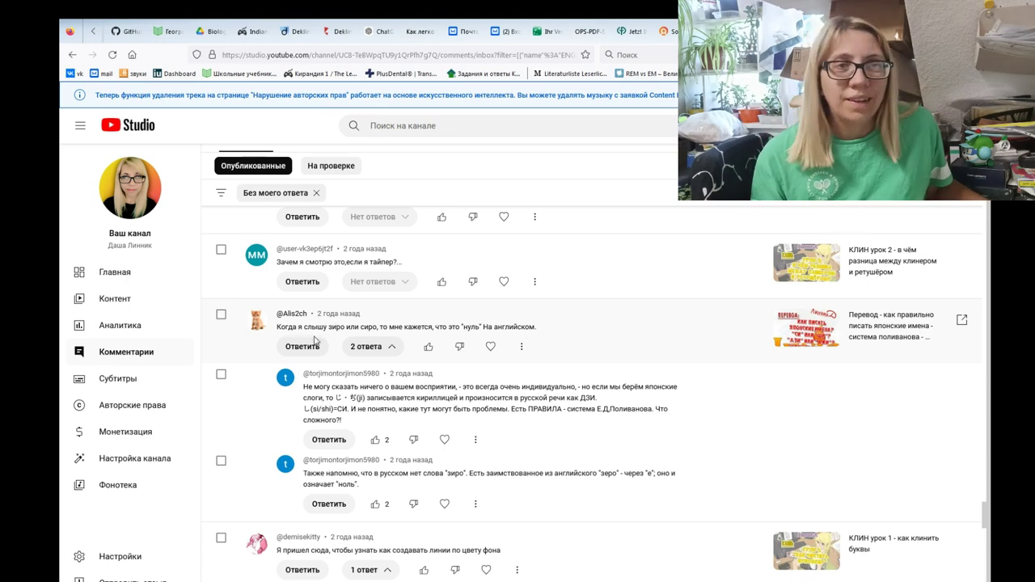
scroll(318, 337, "up", 1)
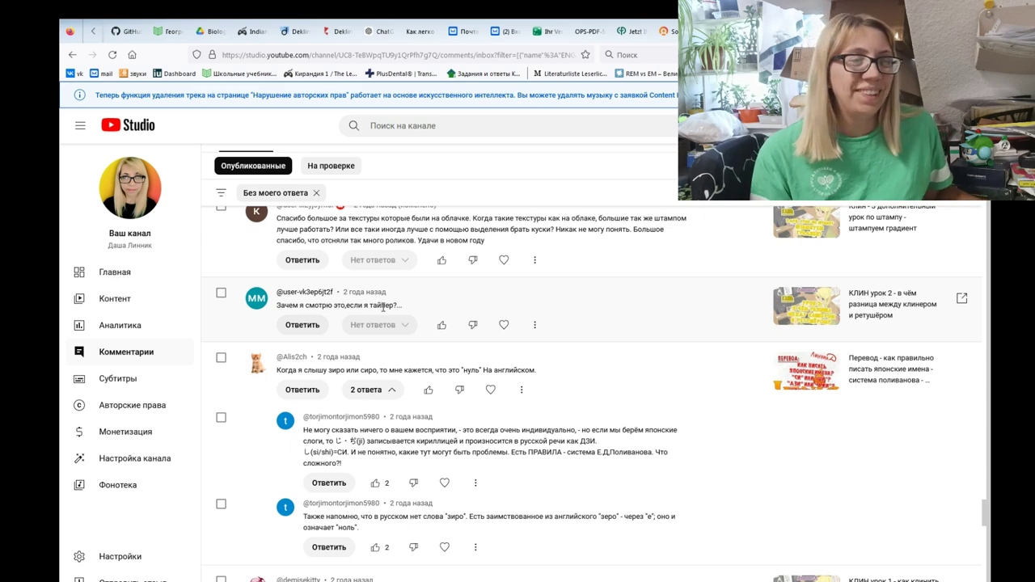
scroll(360, 307, "up", 3)
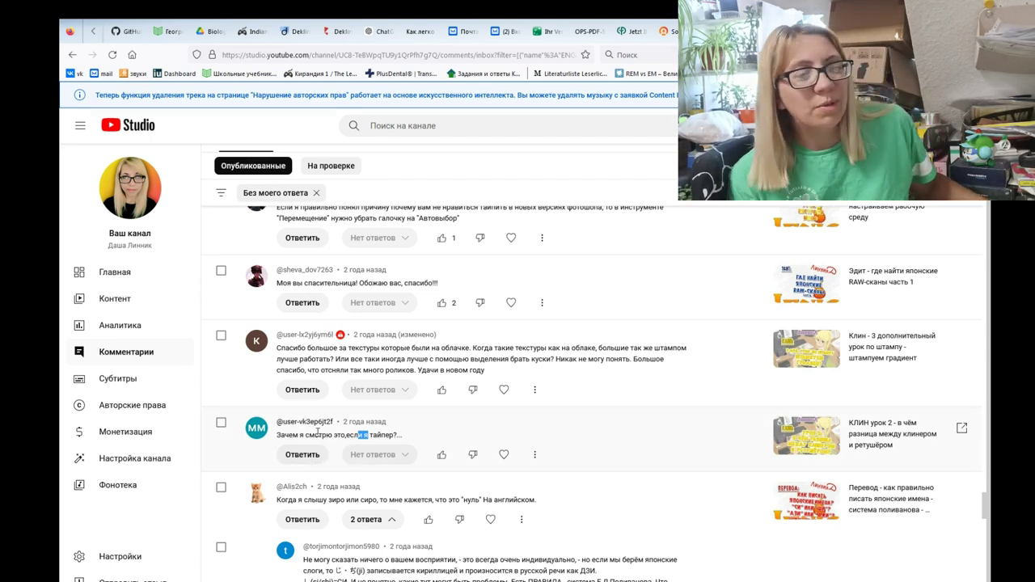
key("ctrl+a")
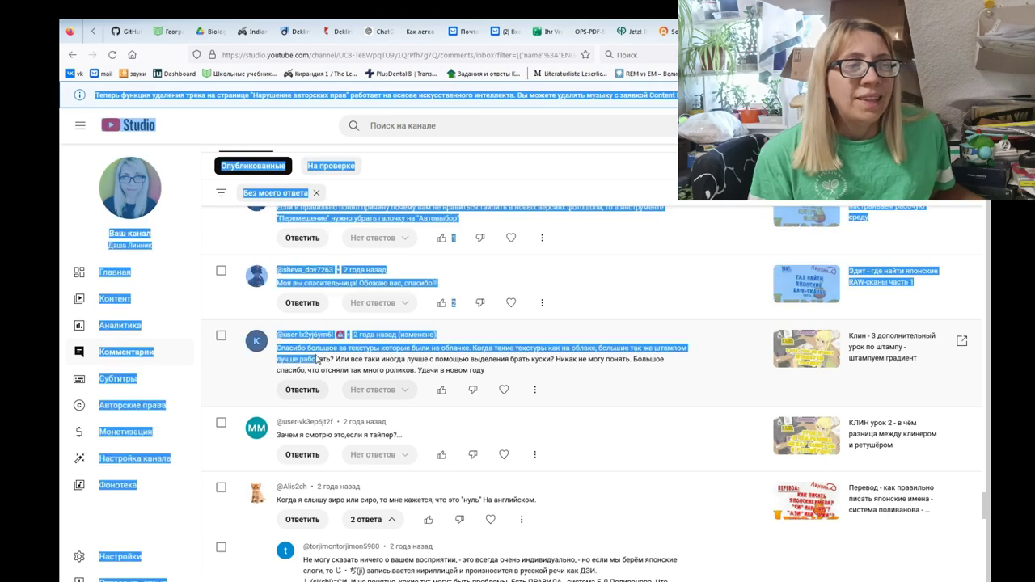
left_click(340, 365)
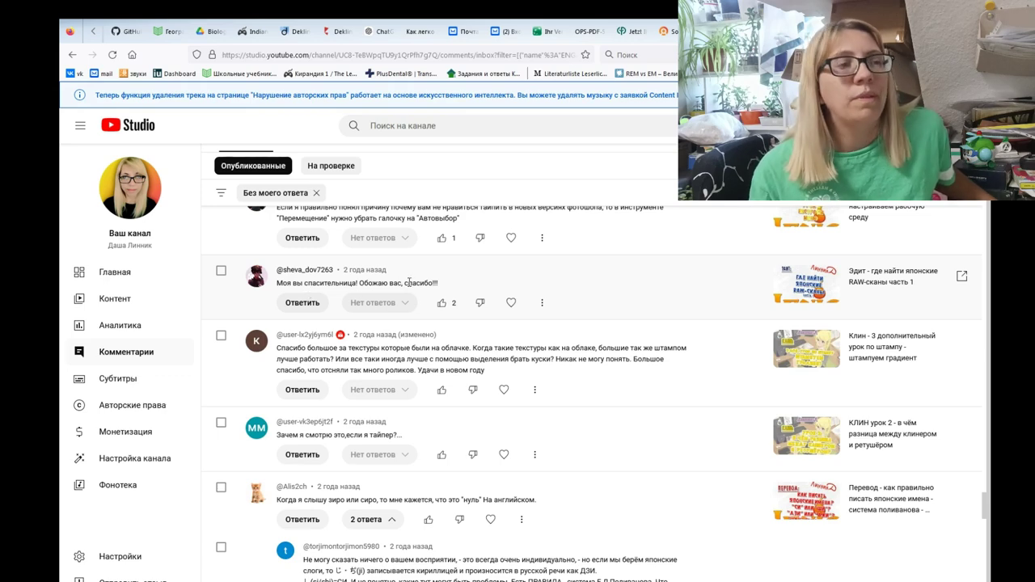
scroll(406, 282, "up", 2)
Scroll up to the 'Автовыбор' tip and the 'Моя вы спасительница!' thank-you
scroll(403, 319, "up", 1)
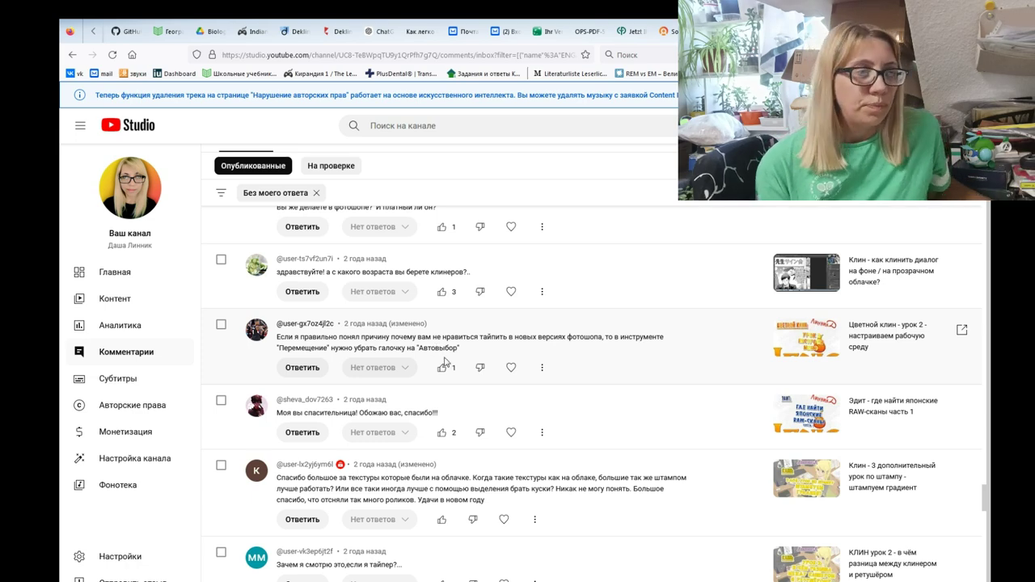
Scroll up slightly to show the whole 'Спасибо большое!!!' beginner typesetter comment
scroll(353, 368, "up", 1)
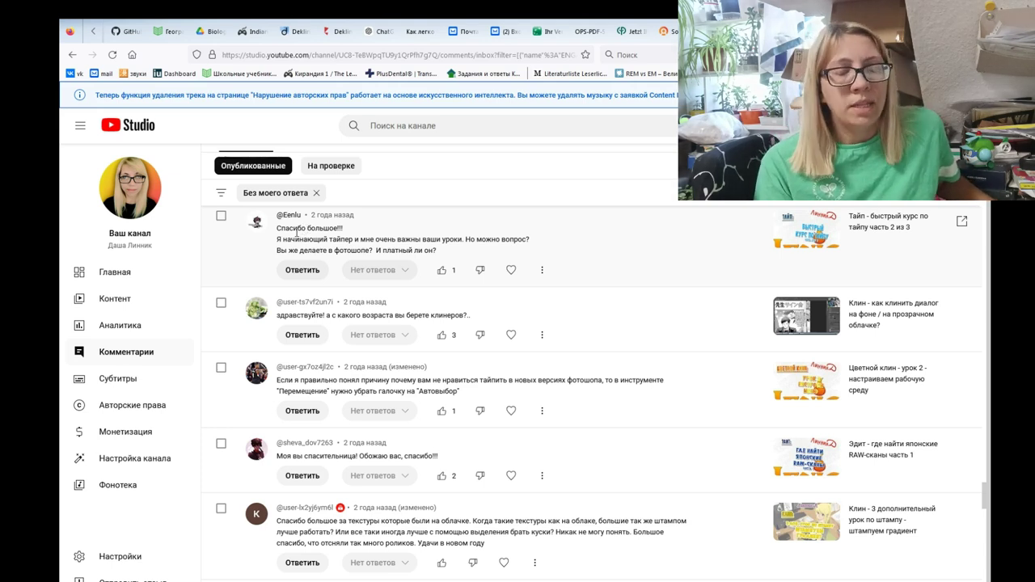
Scroll the unanswered list up to the Vzzxll comment asking for the video's font names
scroll(313, 249, "up", 2)
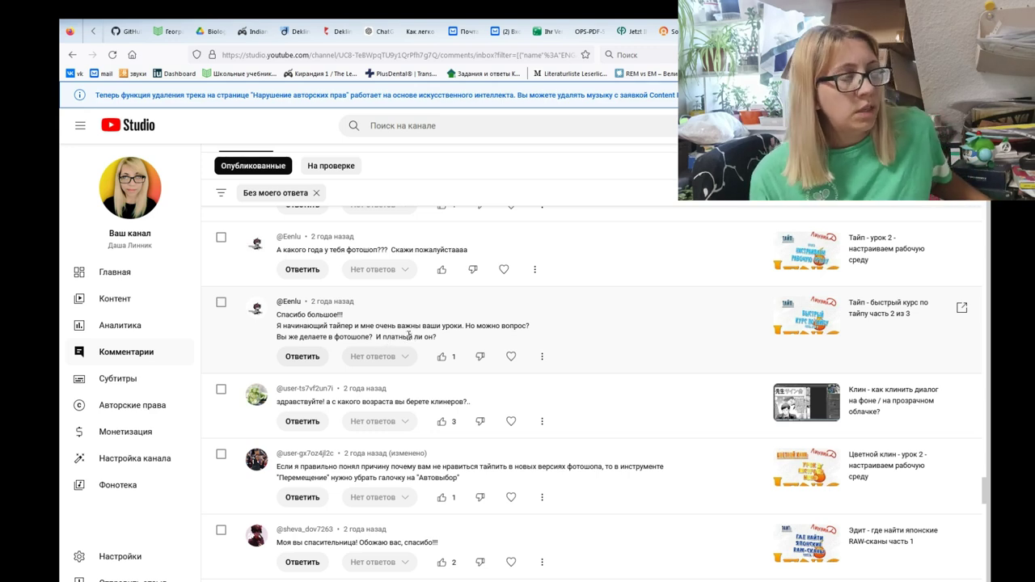
scroll(372, 331, "up", 1)
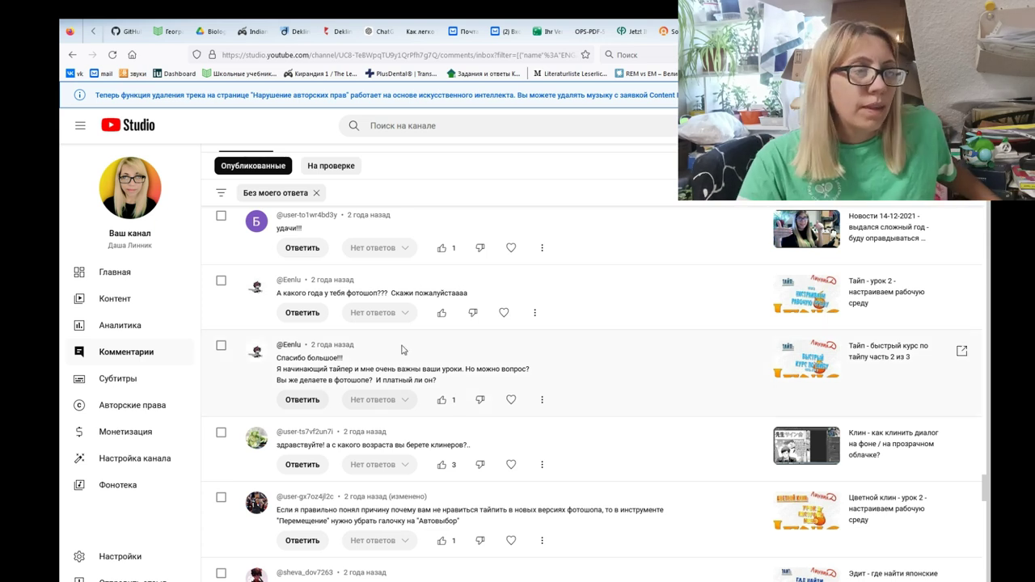
scroll(316, 359, "up", 1)
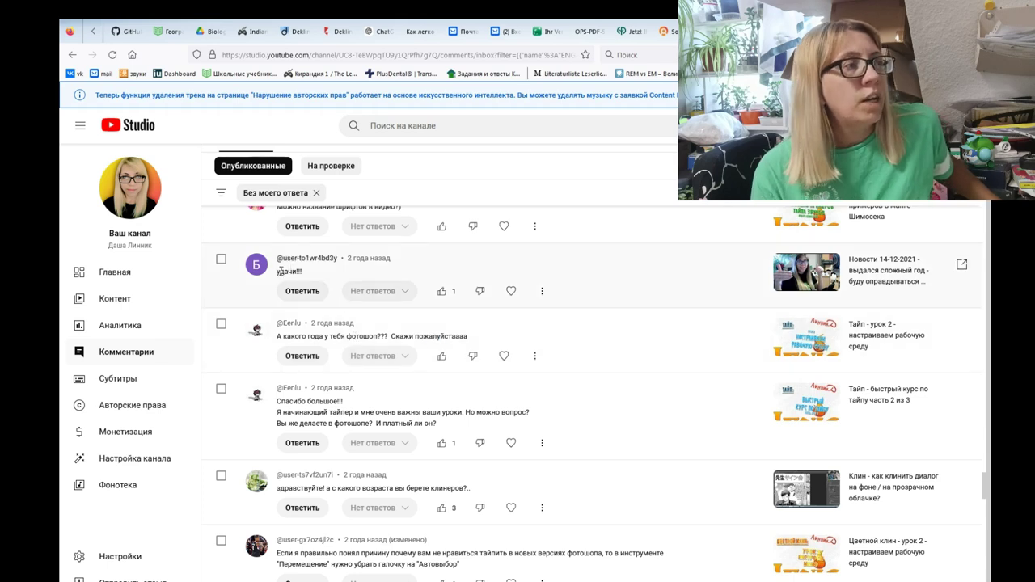
scroll(728, 320, "up", 1)
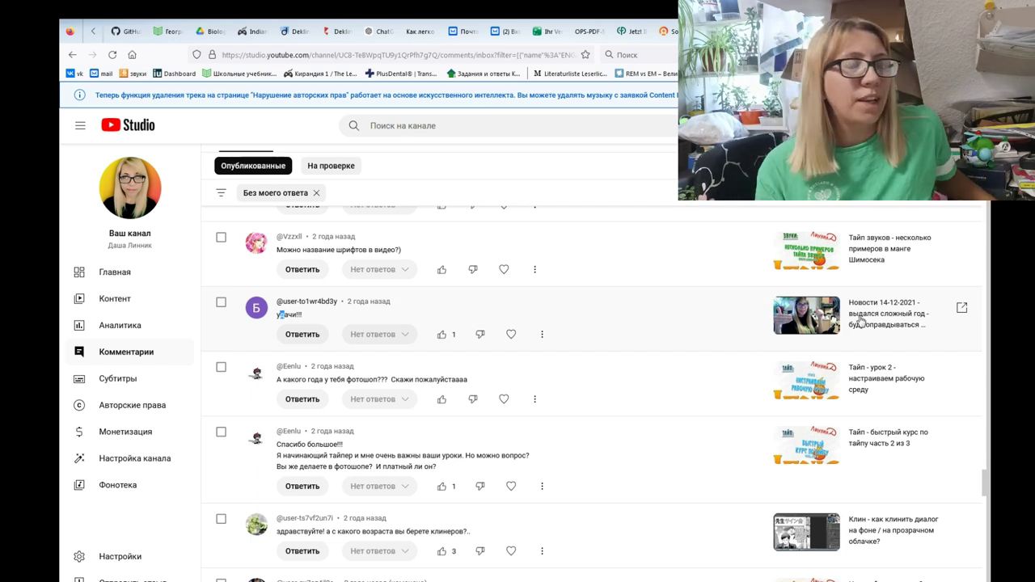
scroll(304, 362, "up", 1)
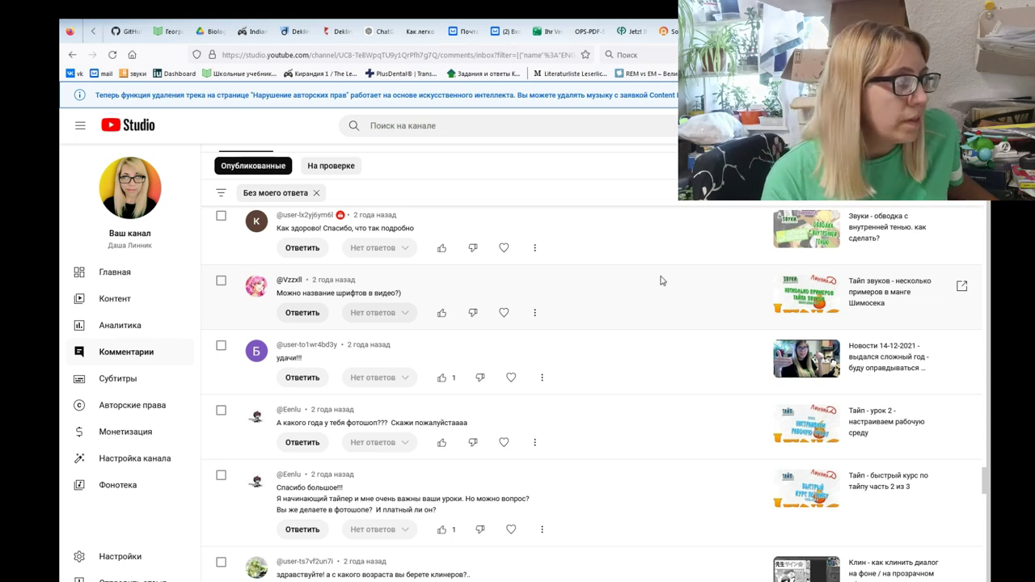
Open the Тайп звуков video, jump to about 4:59 and pause on the Photoshop screen
left_click(877, 300)
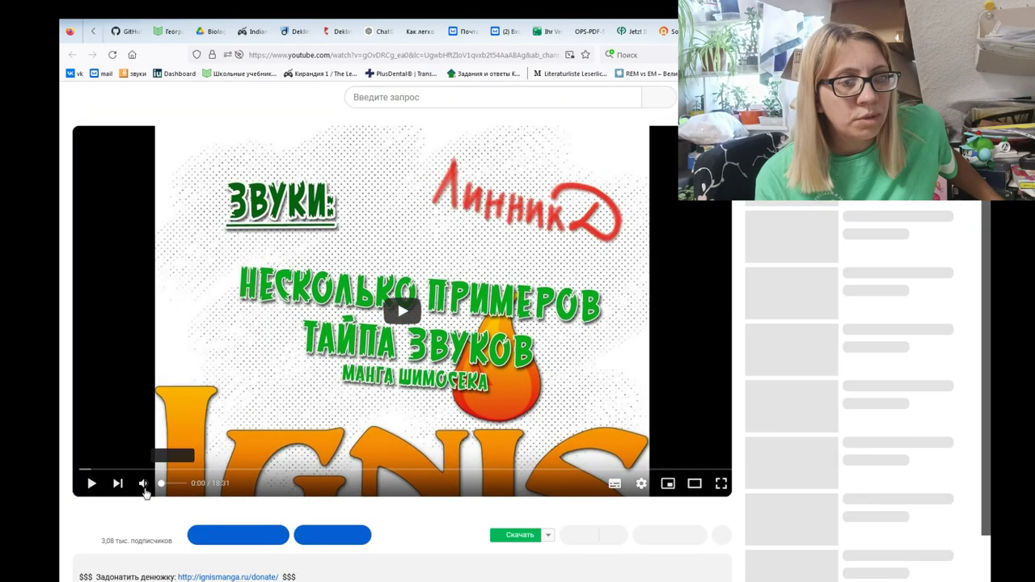
left_click(253, 469)
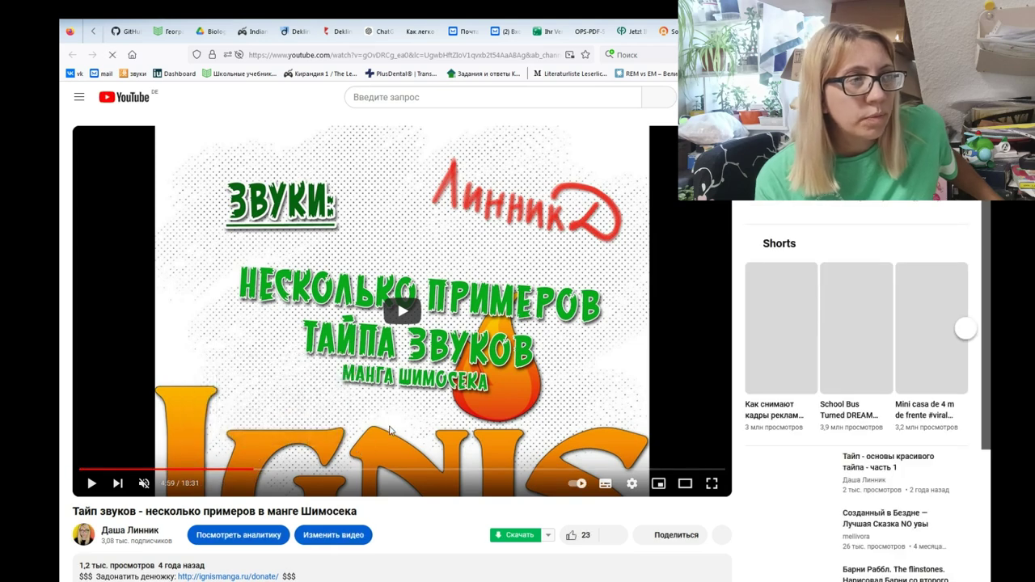
left_click(91, 483)
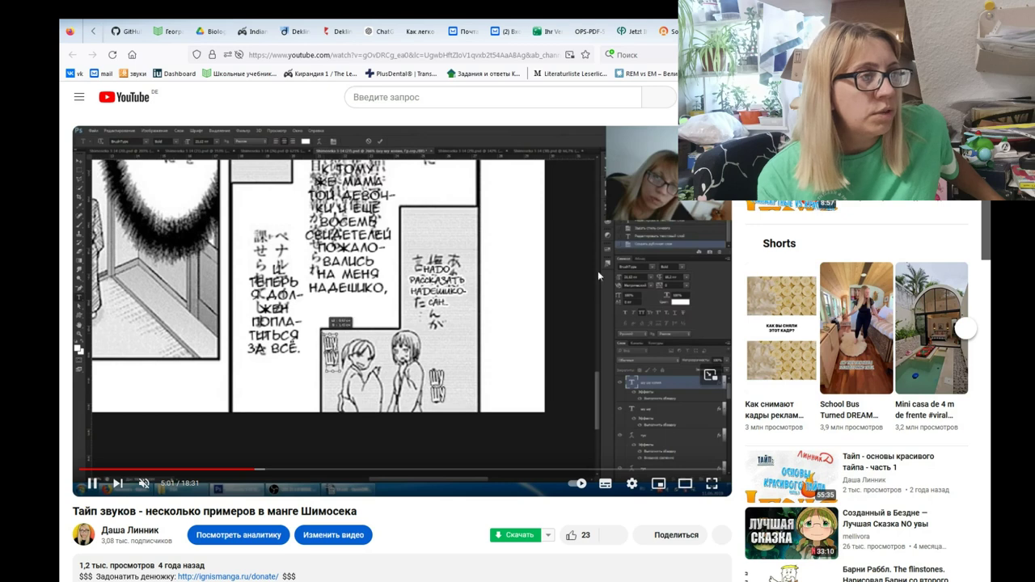
left_click(597, 271)
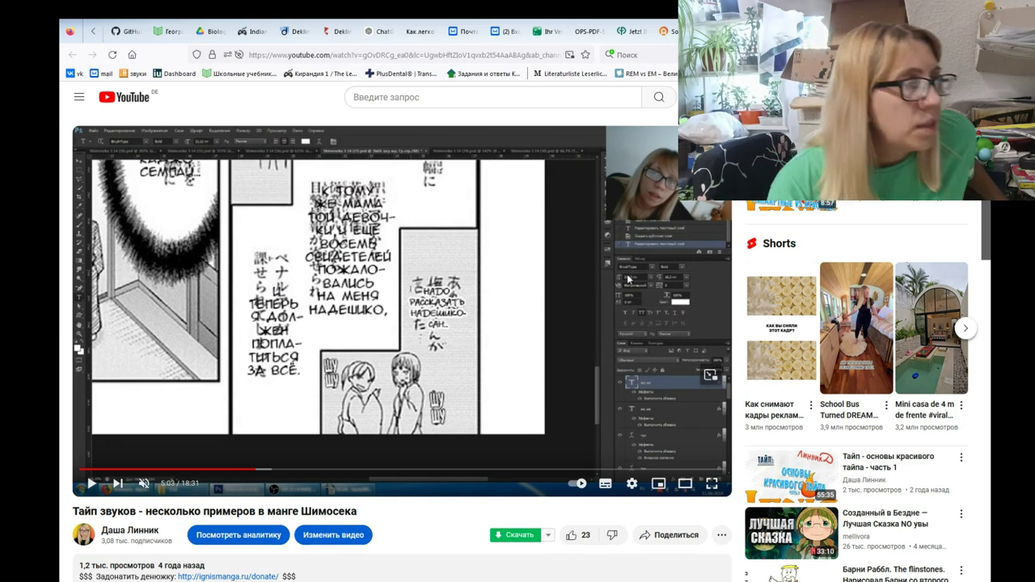
Watch fullscreen at 1080p quality from an earlier point, then exit fullscreen
left_click(711, 482)
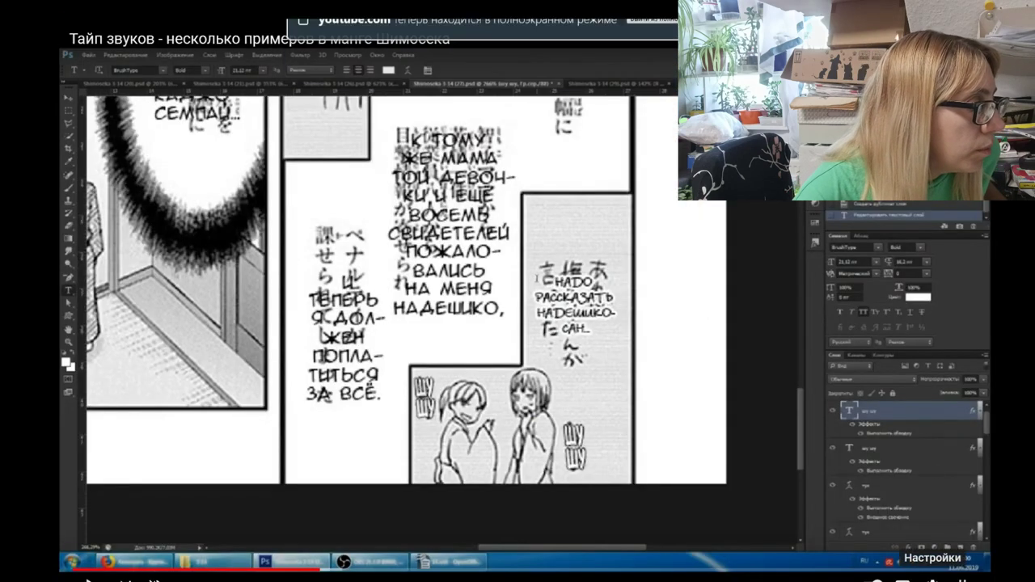
left_click(934, 577)
left_click(853, 544)
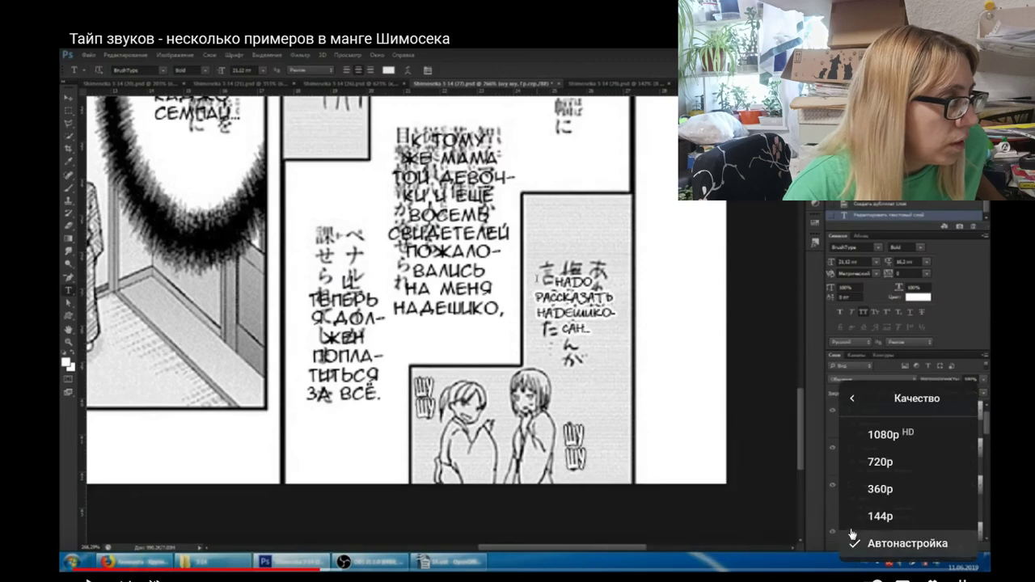
left_click(871, 441)
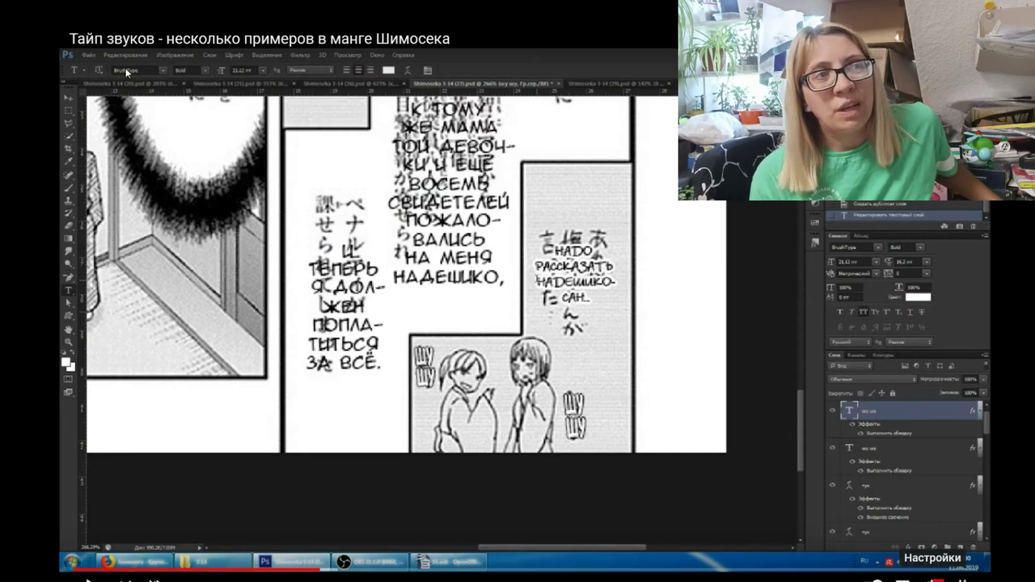
left_click(246, 571)
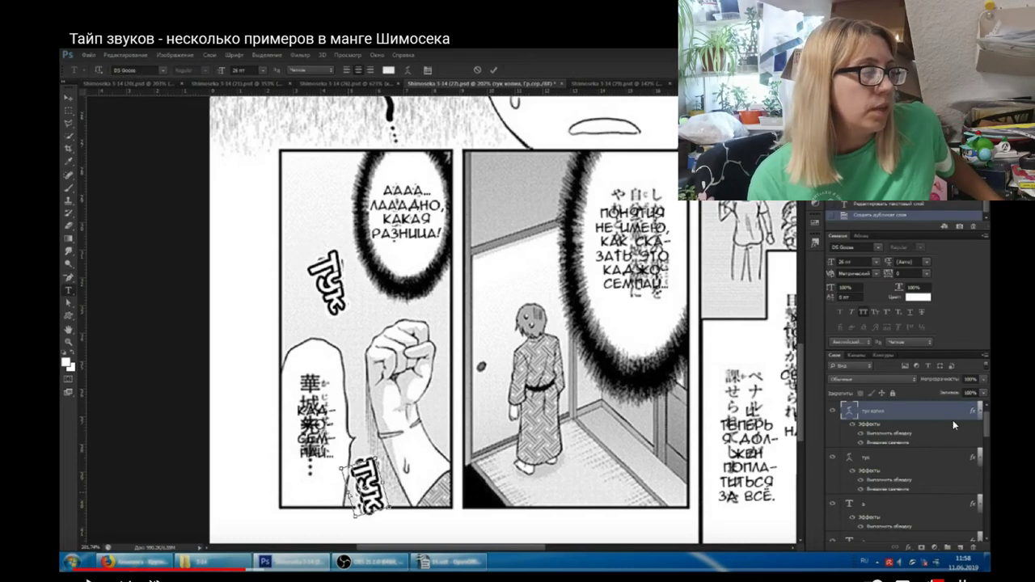
left_click(966, 576)
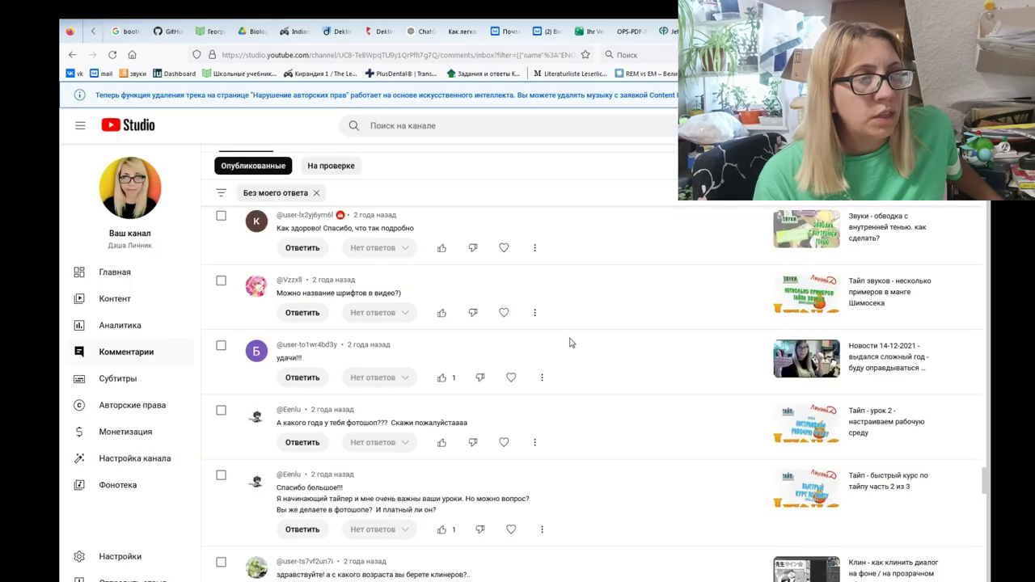
Scroll up to the Photopea-on-phone question and select the word 'photoшea' in it
scroll(377, 279, "up", 1)
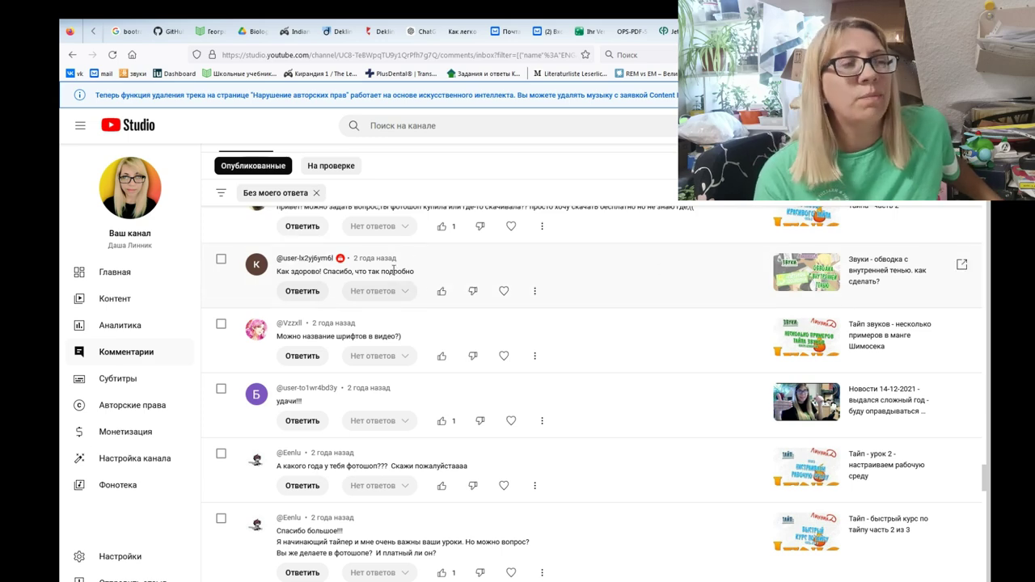
scroll(394, 271, "up", 3)
scroll(399, 431, "up", 1)
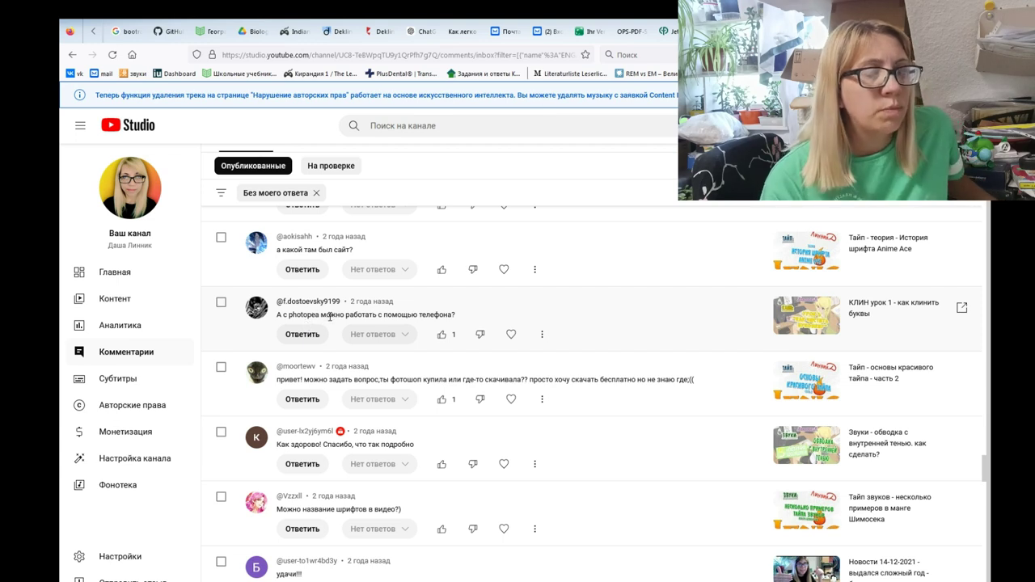
double_click(307, 314)
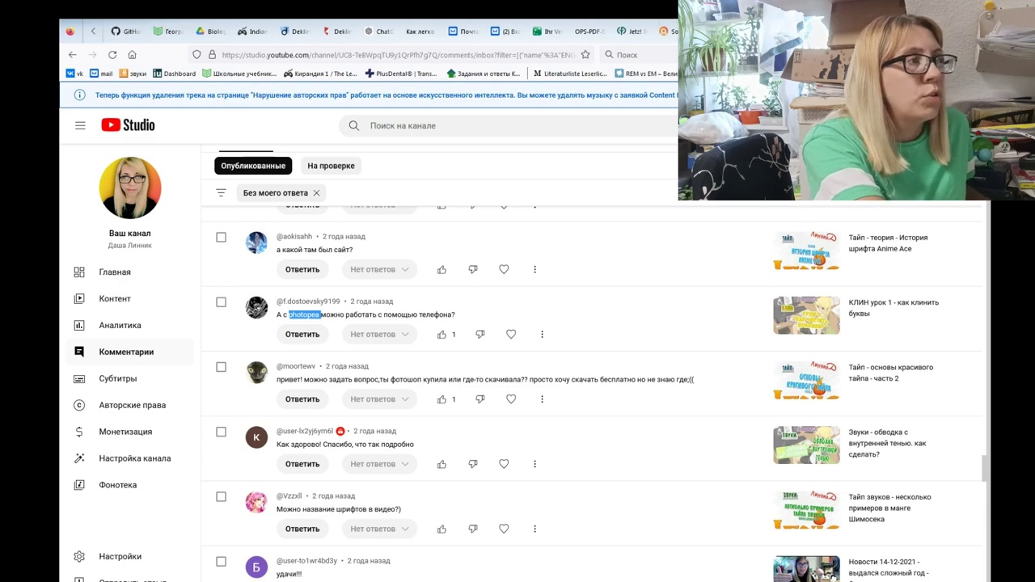
Search Google for 'photopea' in a new tab and open the Photopea online editor site
key("ctrl+t")
type("photopea")
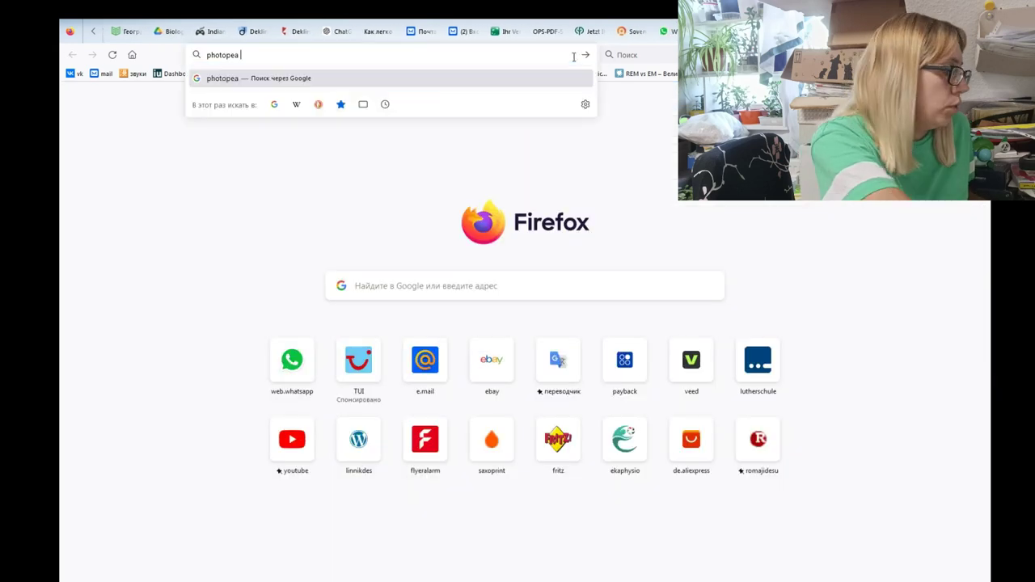
key("Return")
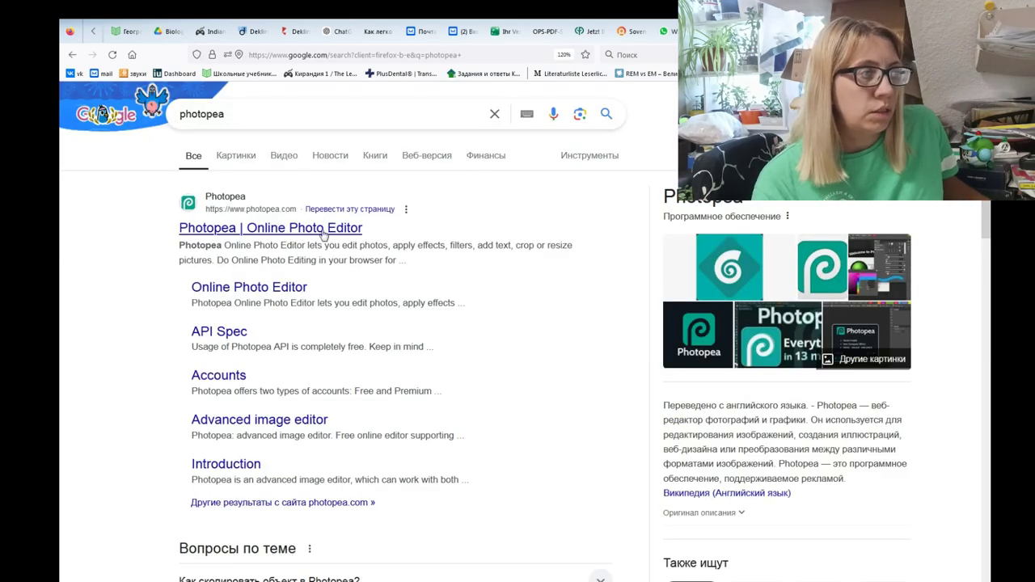
left_click(323, 234)
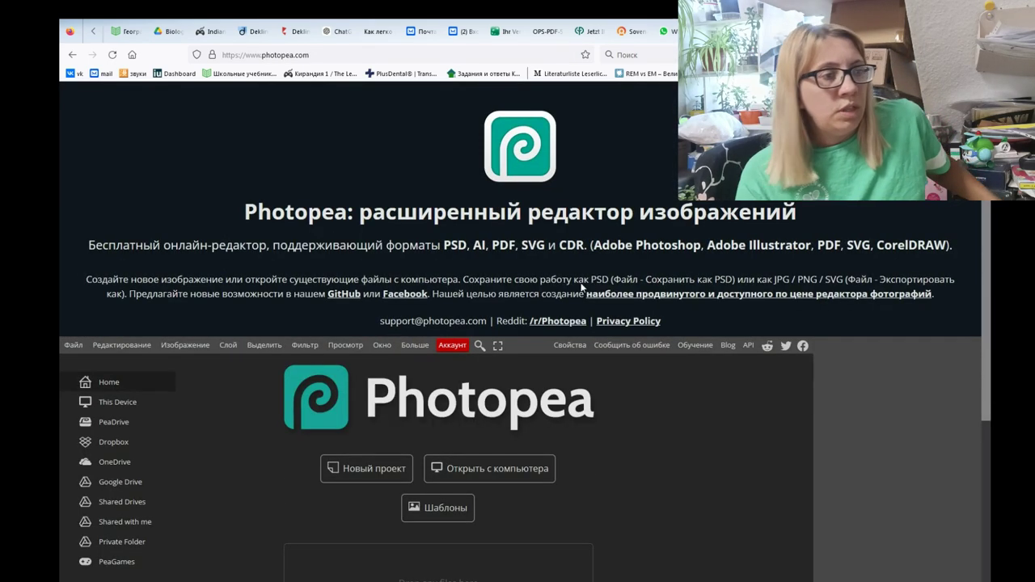
Scroll the Photopea start page, then close its tab to return to YouTube Studio comments
scroll(475, 363, "down", 3)
scroll(492, 352, "up", 3)
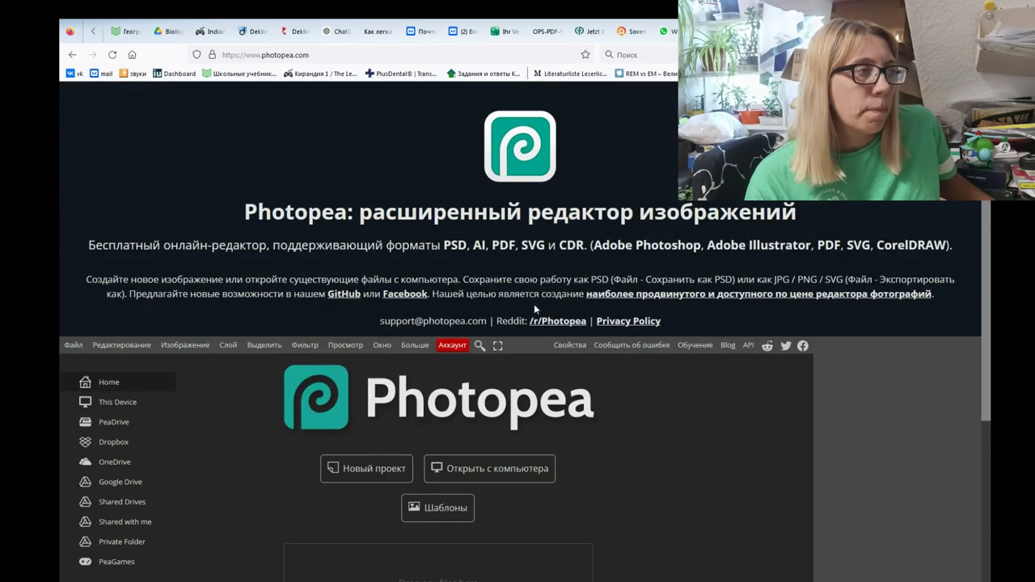
scroll(485, 356, "down", 3)
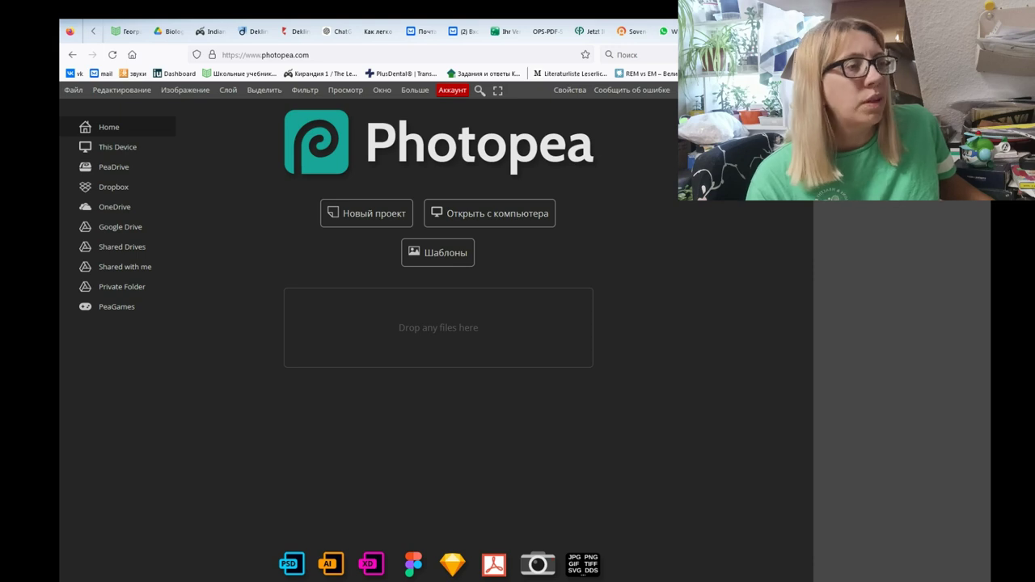
key("ctrl+w")
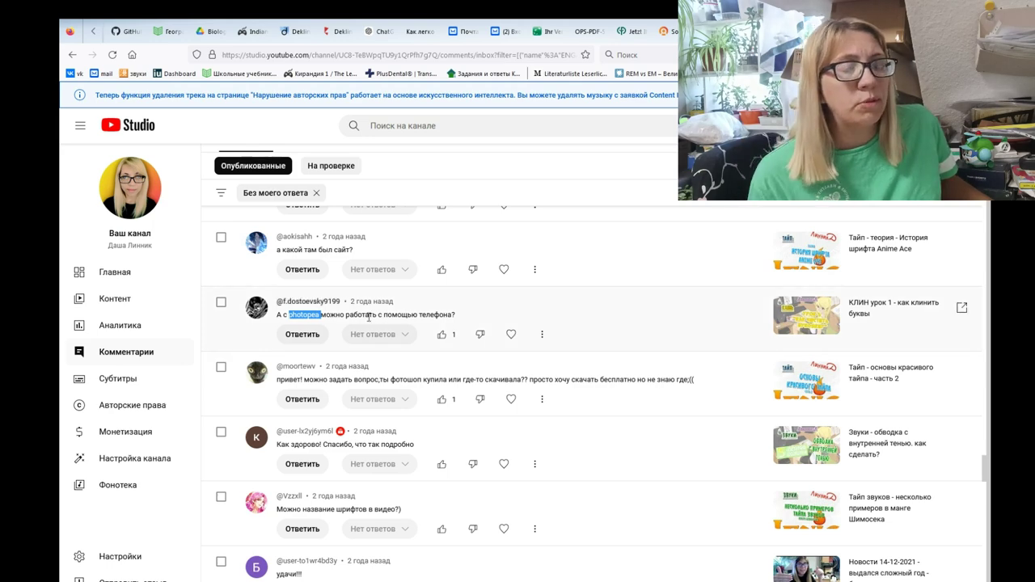
Refresh the unanswered comments page with F5, with the Photopea-on-phone question still visible
scroll(369, 317, "up", 1)
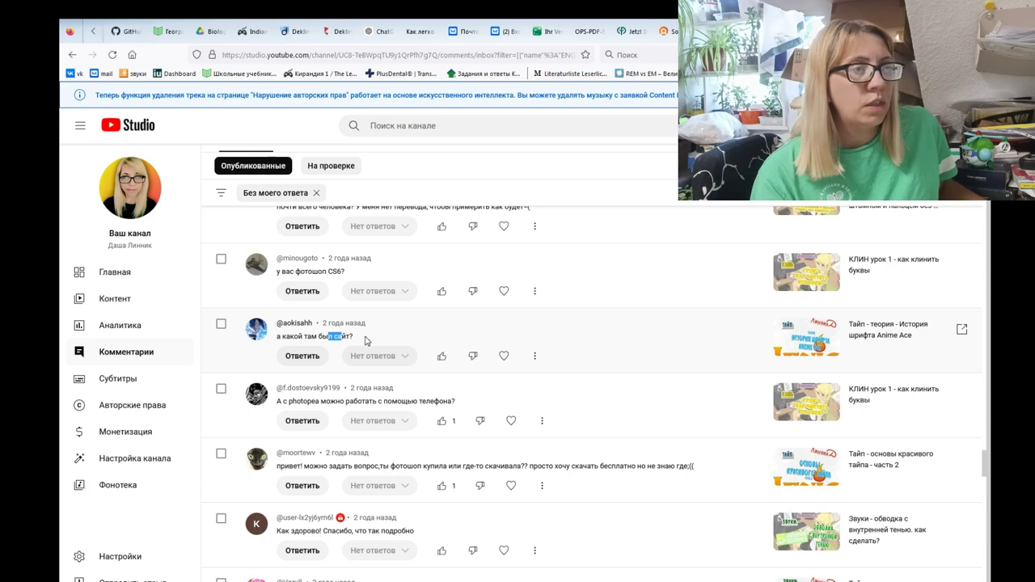
scroll(382, 346, "up", 1)
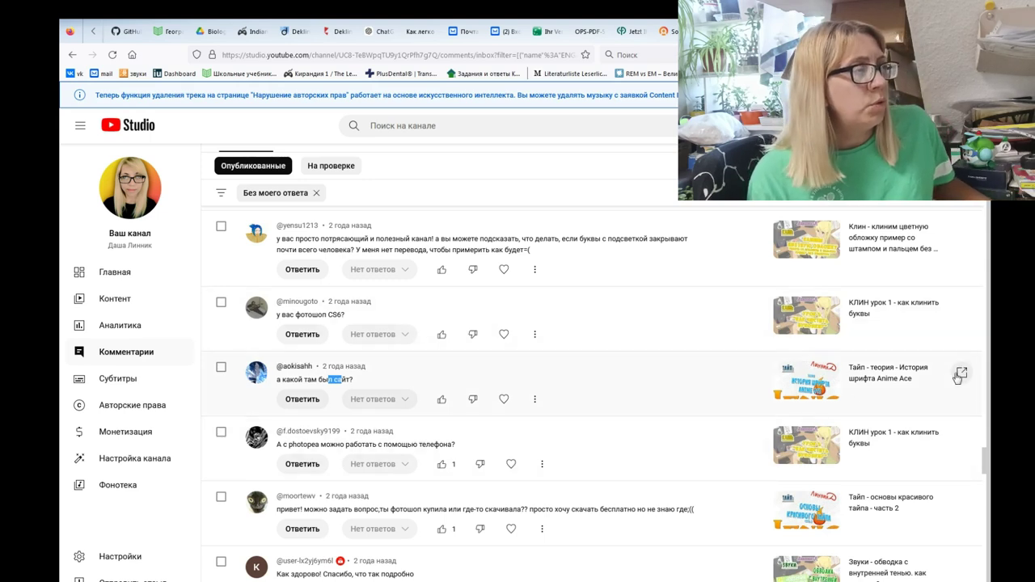
key("F5")
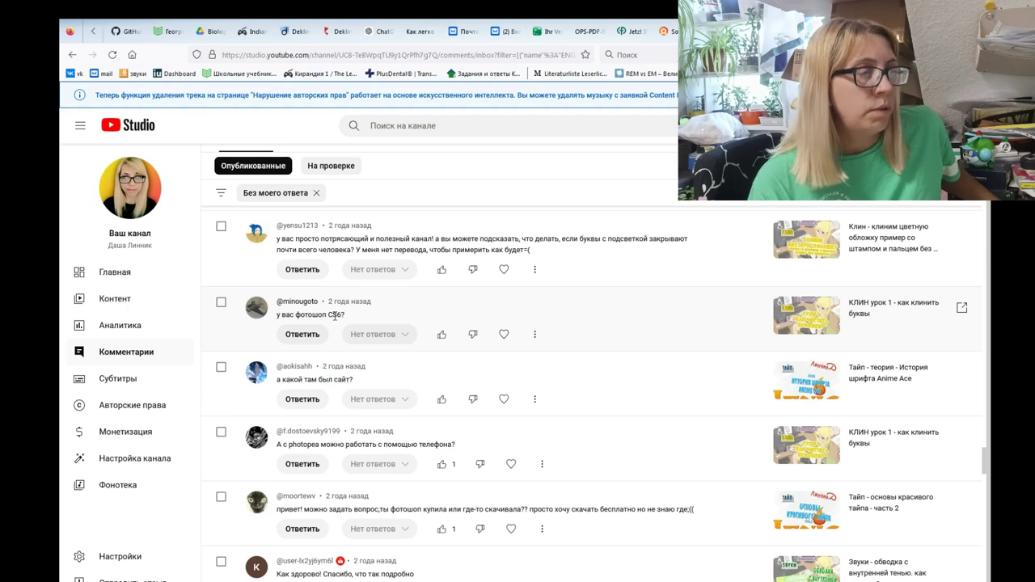
scroll(340, 314, "up", 2)
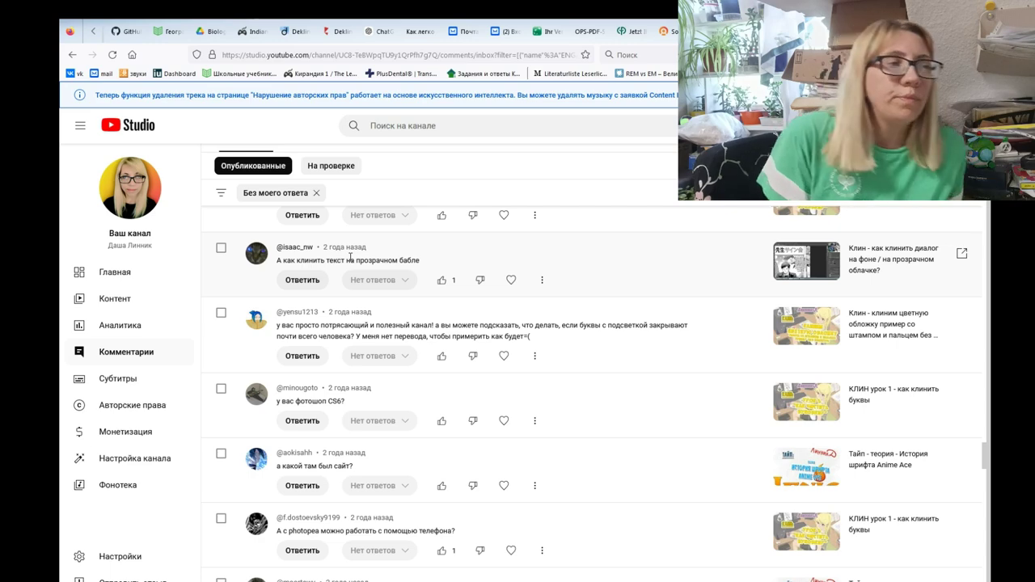
scroll(349, 257, "up", 1)
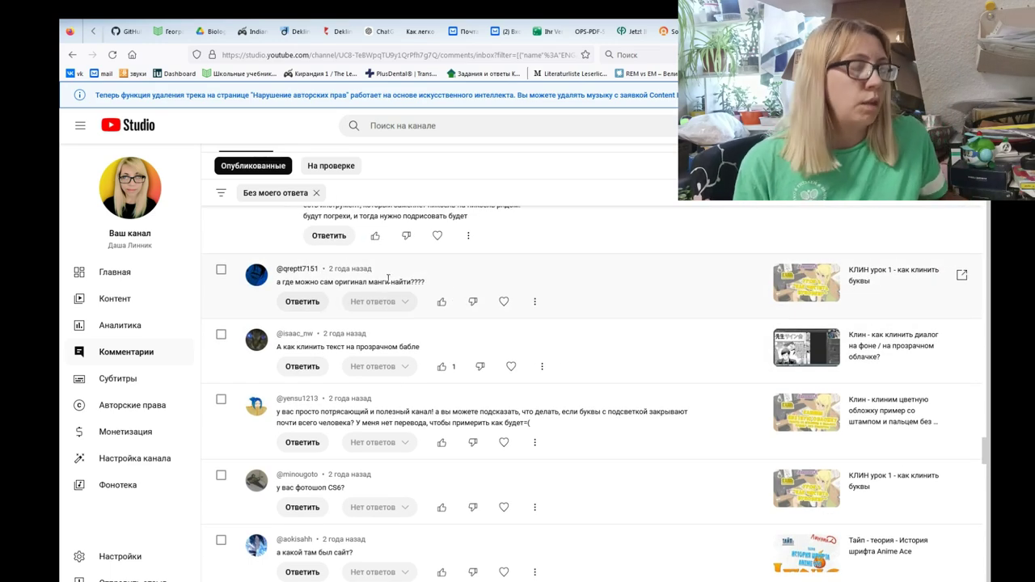
Show the full text of the long comic-translation comment via its 'Ещё' link
left_click_drag(406, 281, 343, 281)
left_click(314, 280)
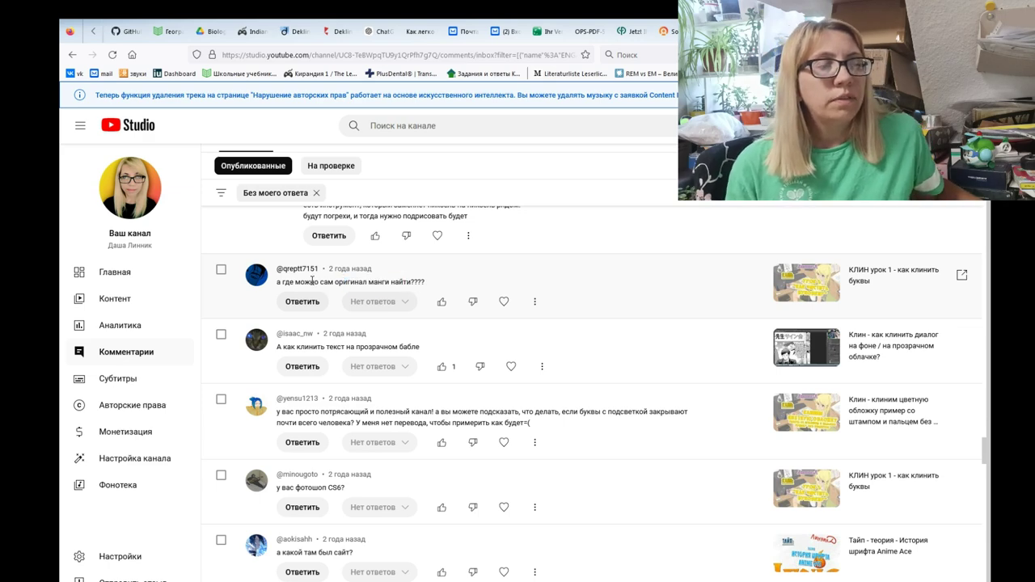
scroll(315, 283, "up", 2)
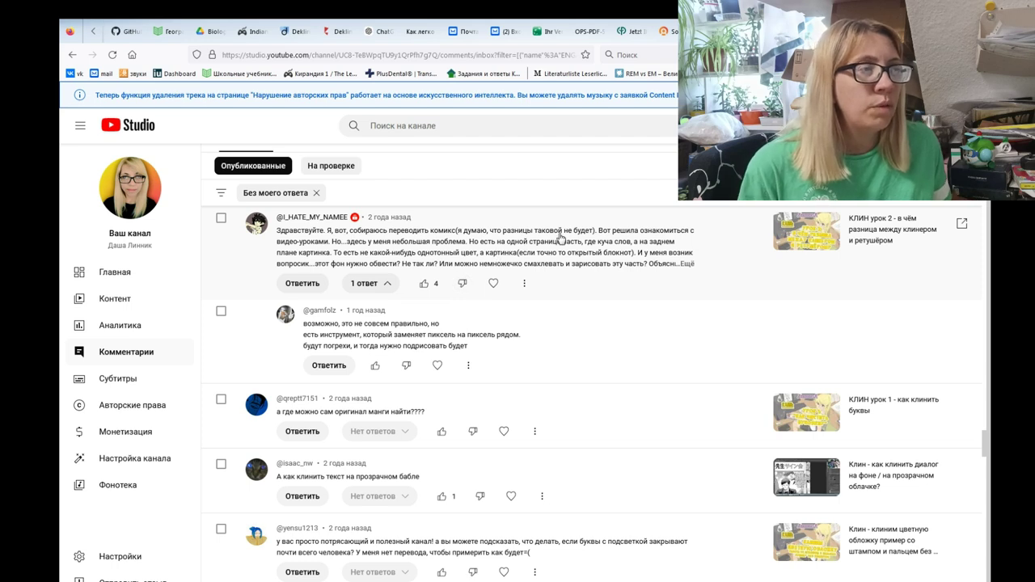
left_click(687, 265)
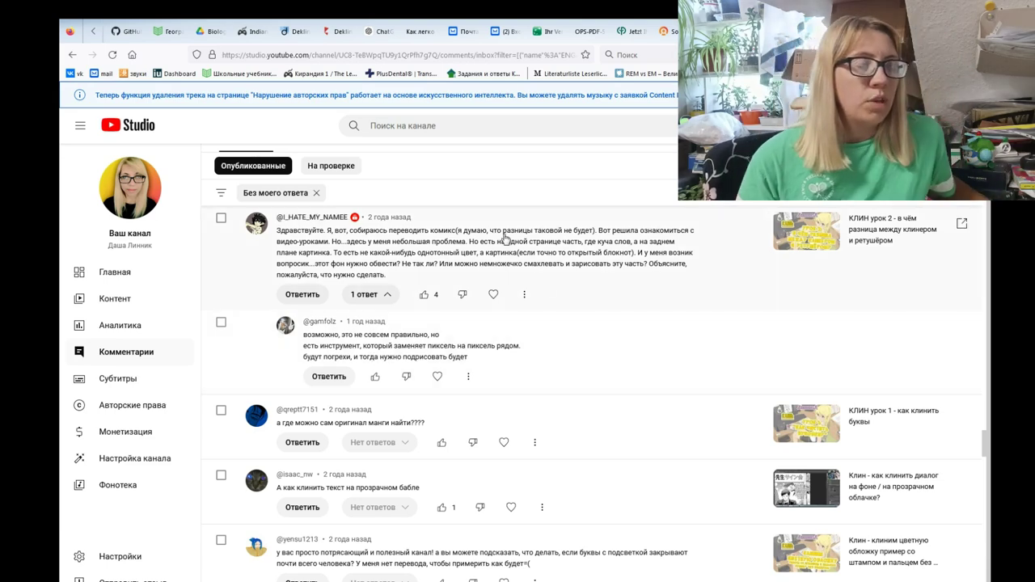
scroll(458, 258, "up", 2)
scroll(420, 281, "up", 1)
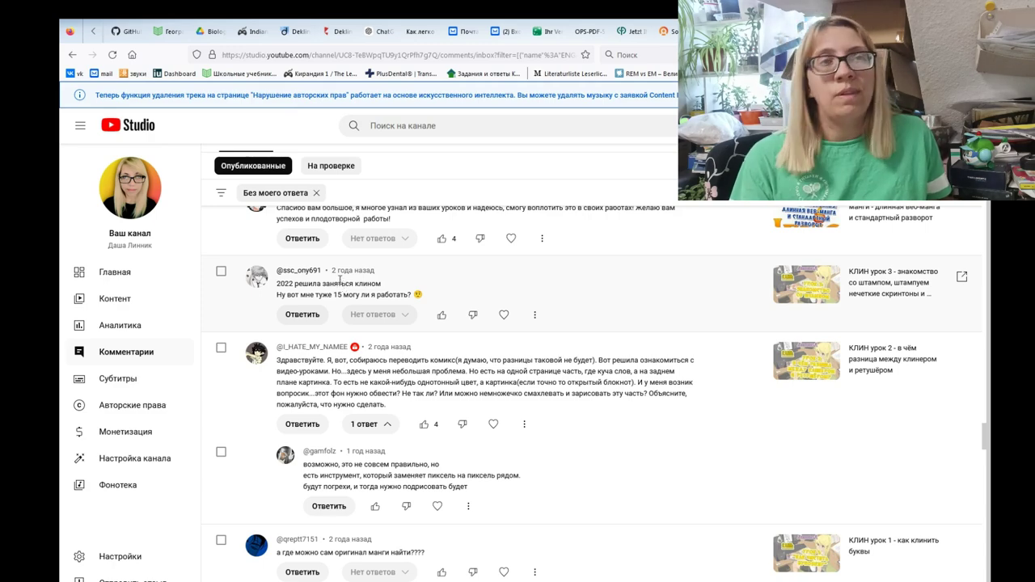
scroll(340, 287, "up", 2)
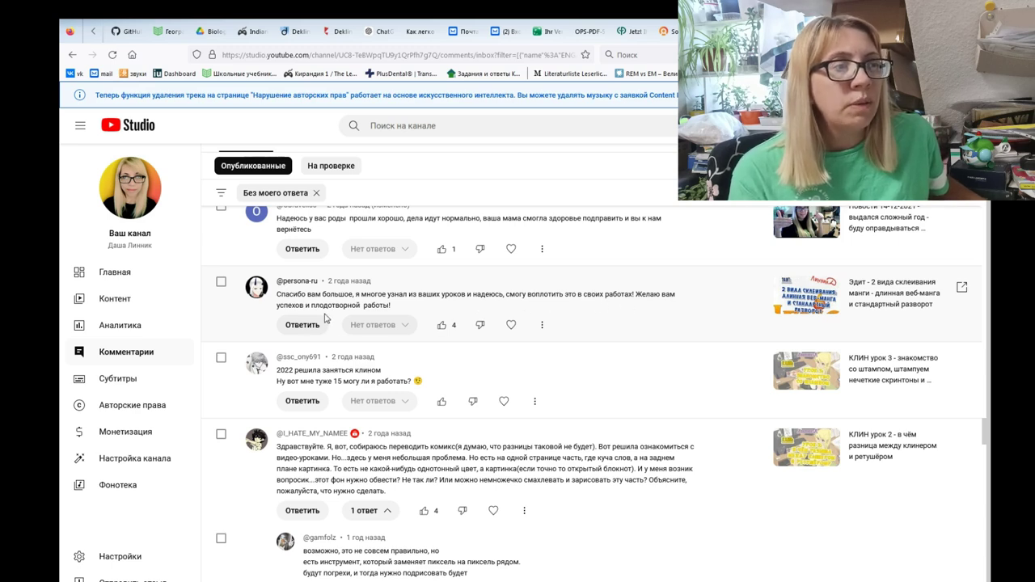
scroll(365, 305, "up", 2)
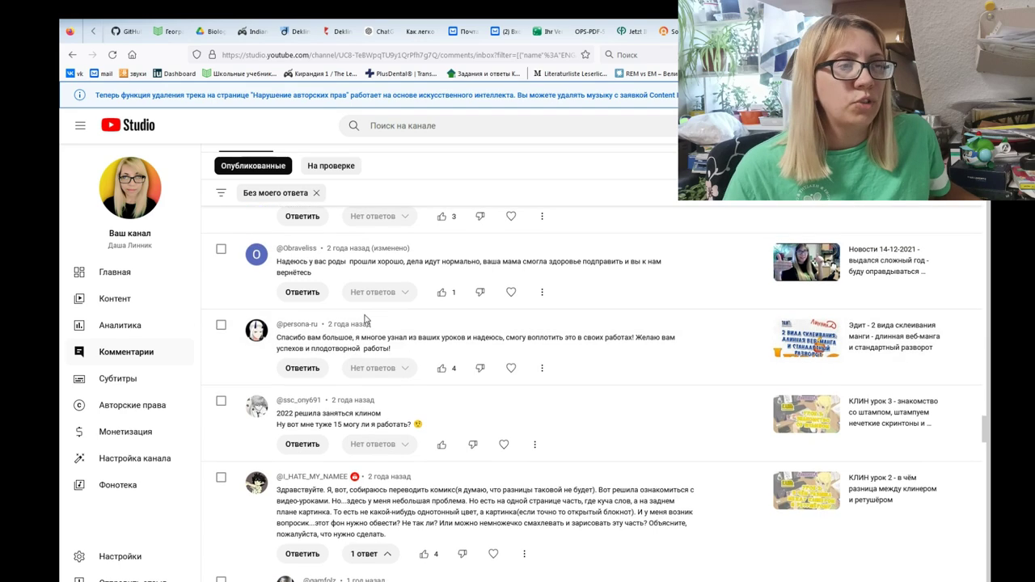
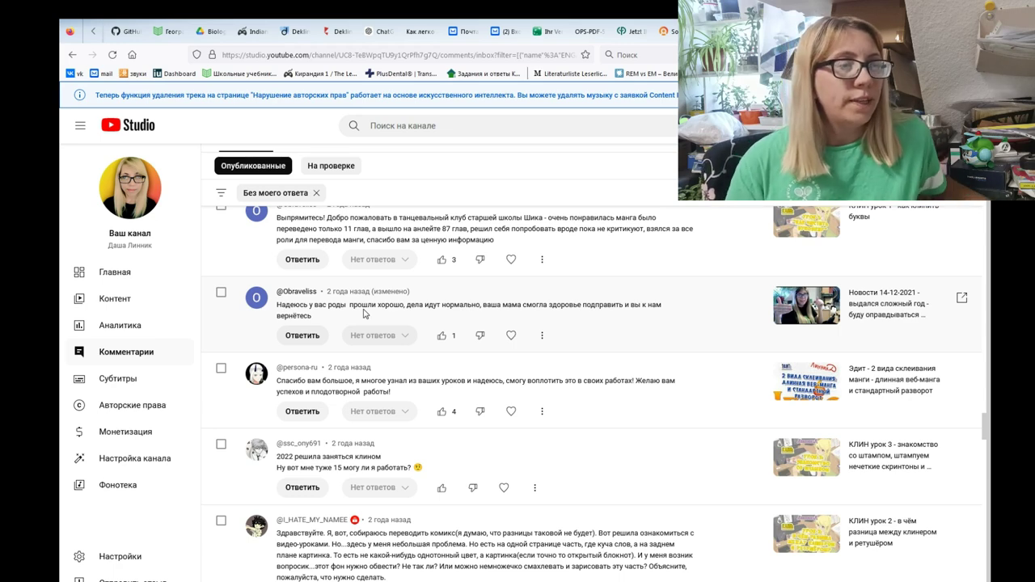
Scroll the unanswered comments up to the viewer question about the tiny Photoshop font
scroll(411, 303, "up", 1)
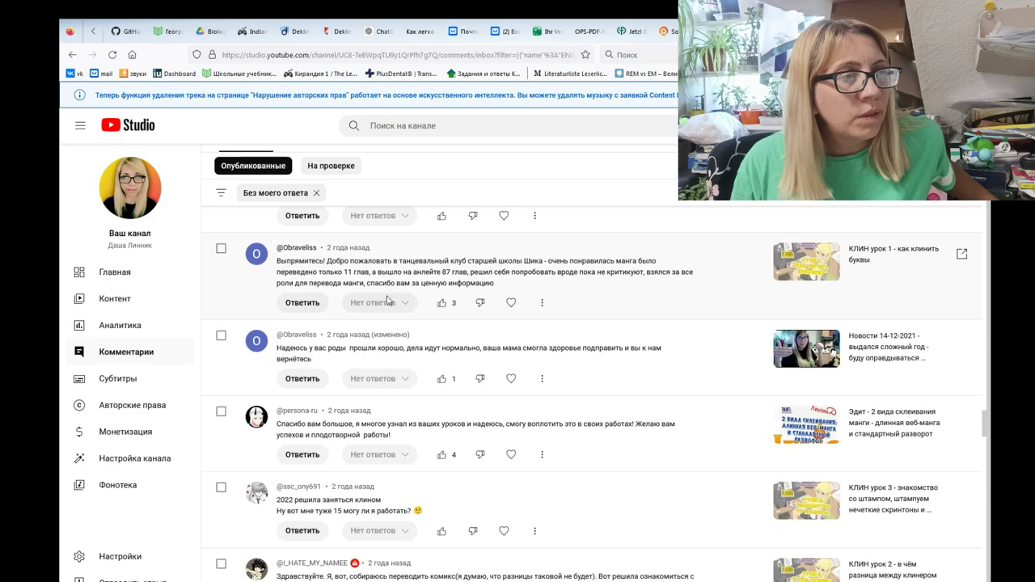
scroll(321, 283, "up", 1)
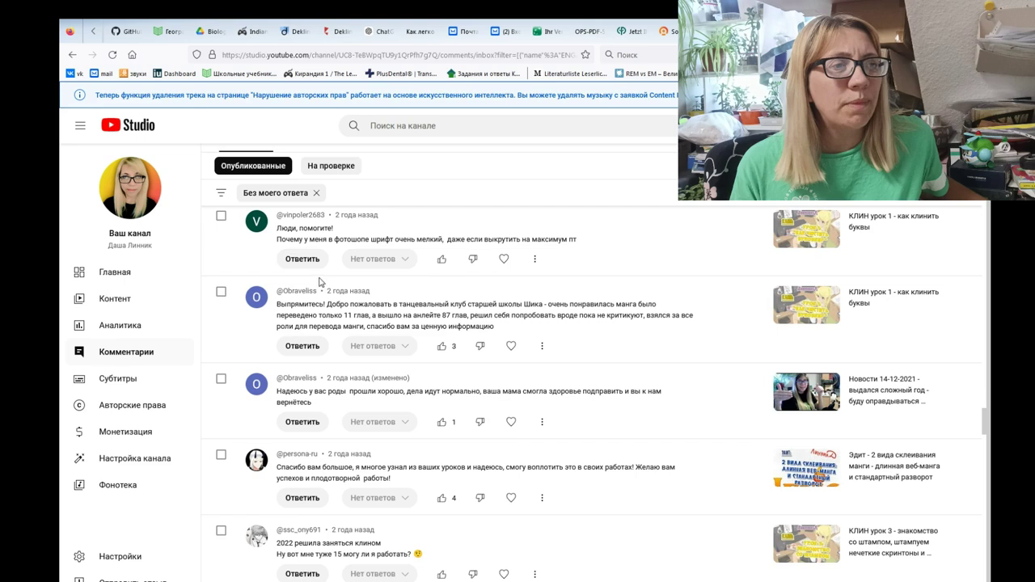
scroll(324, 297, "up", 1)
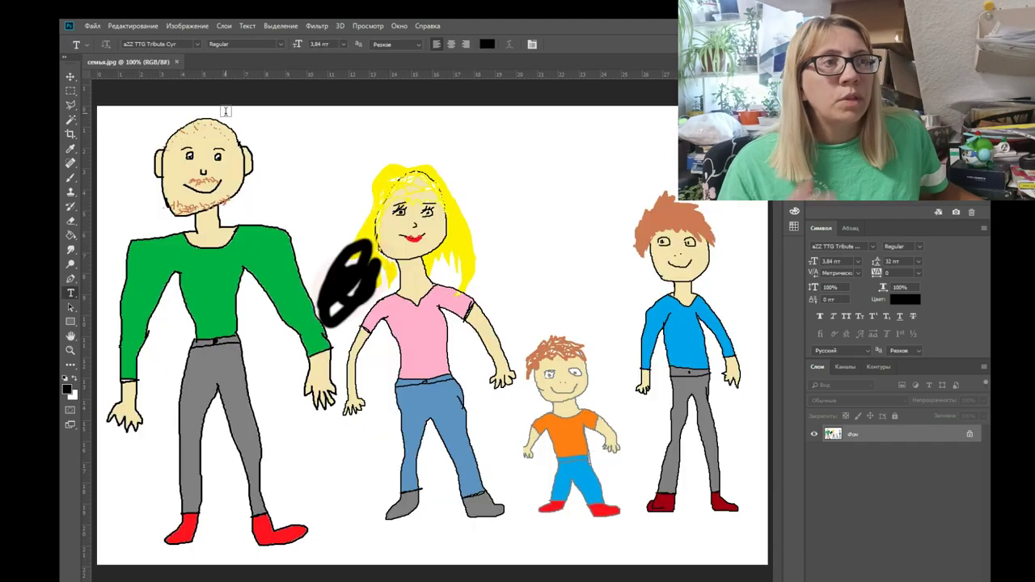
Check the drawing's 96 ppi resolution in Image Size and cancel without changes
left_click(186, 25)
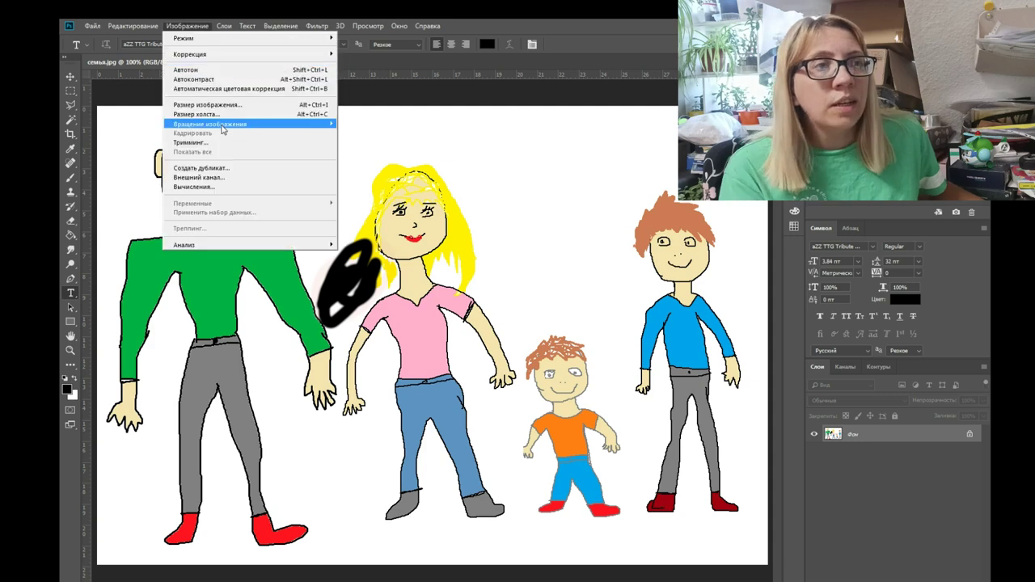
left_click(218, 123)
left_click(438, 348)
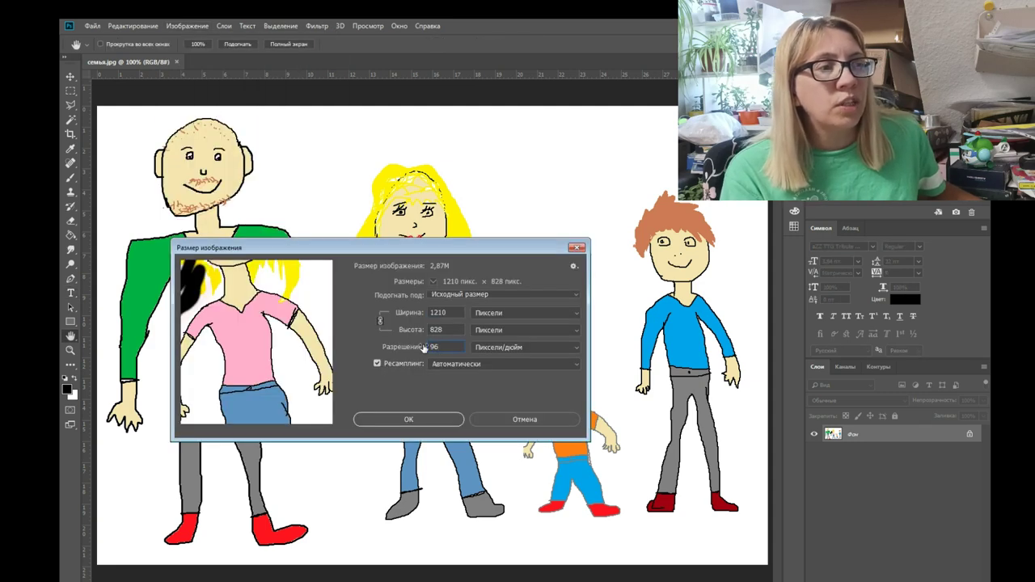
double_click(427, 347)
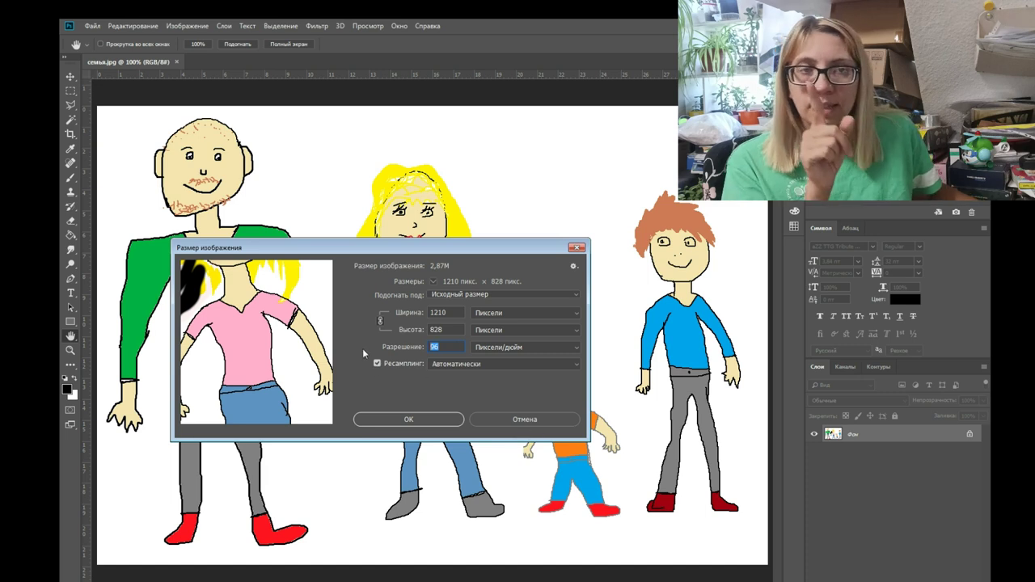
left_click(519, 414)
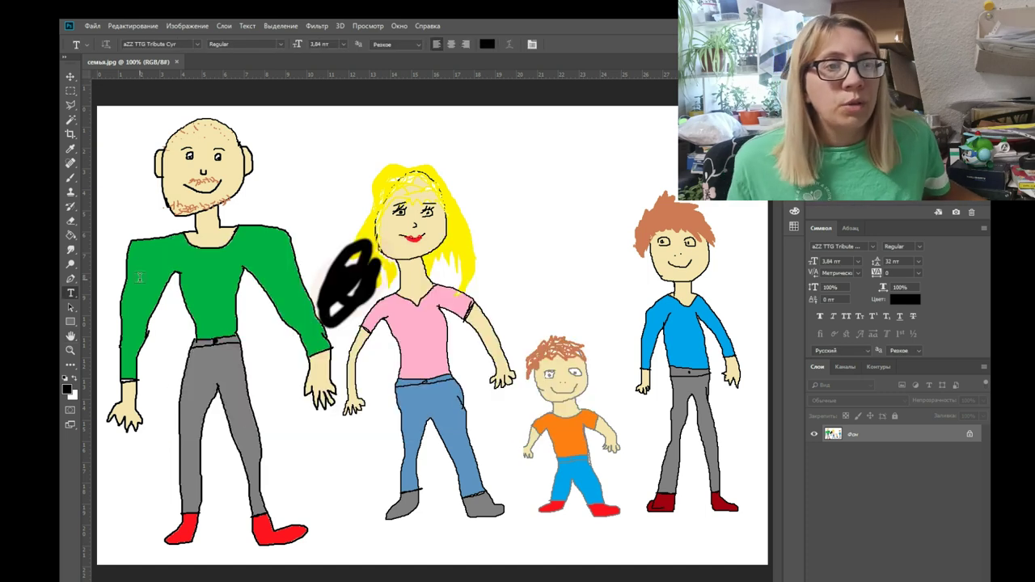
Add the text 'папа' above the drawing and set it to 12 pt
left_click(280, 186)
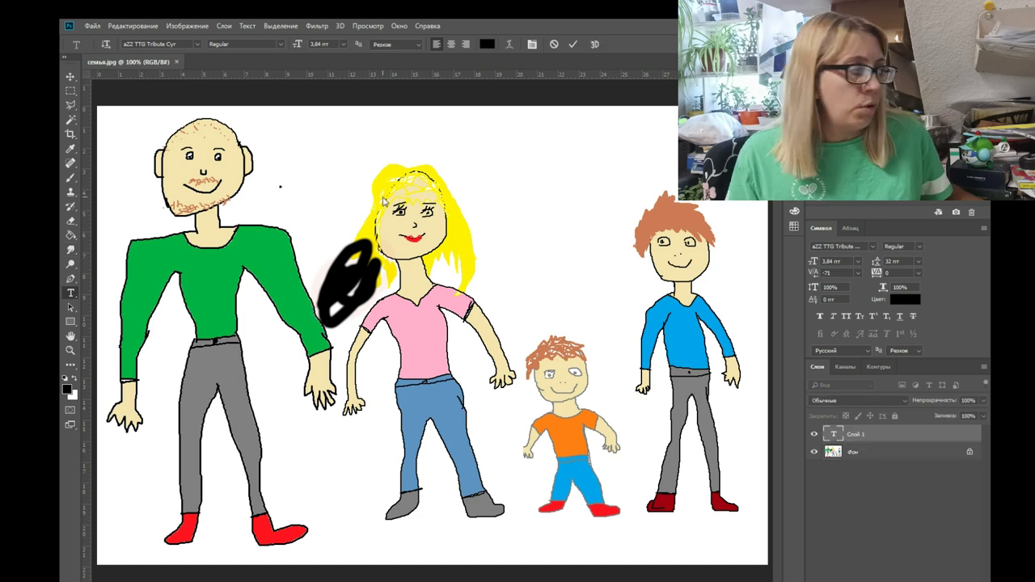
type("папа")
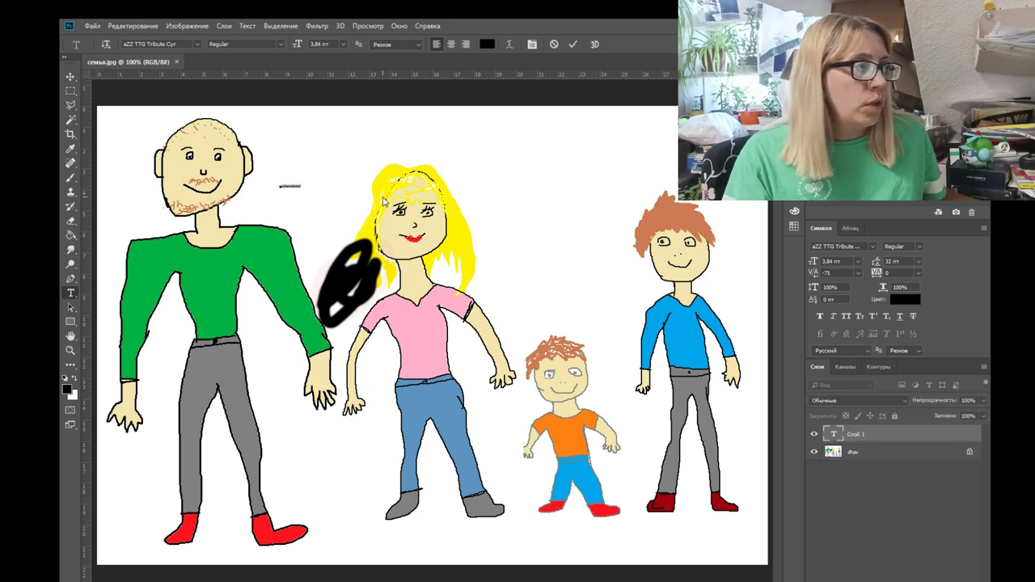
left_click(874, 437)
left_click(833, 261)
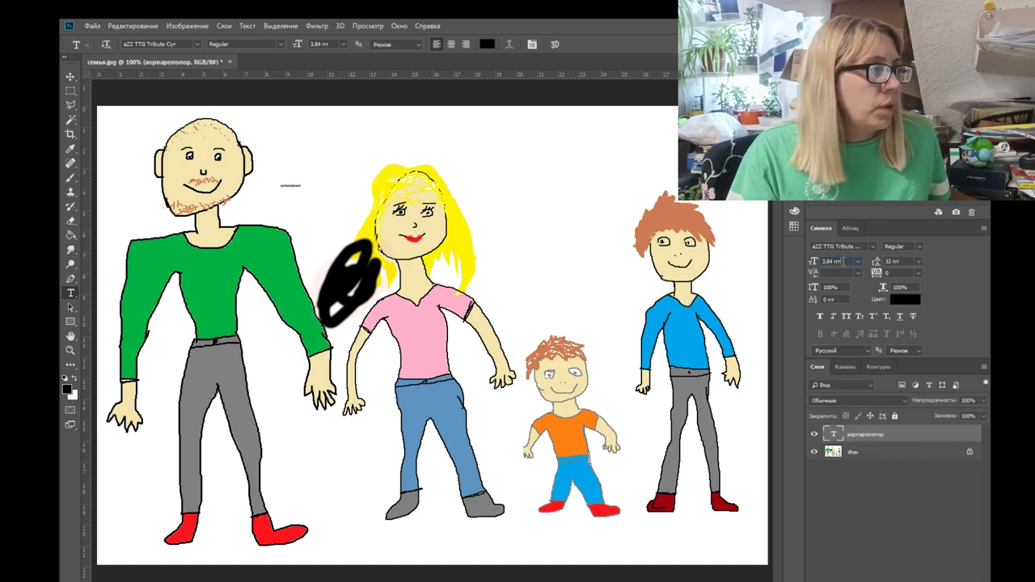
type("12")
key("Return")
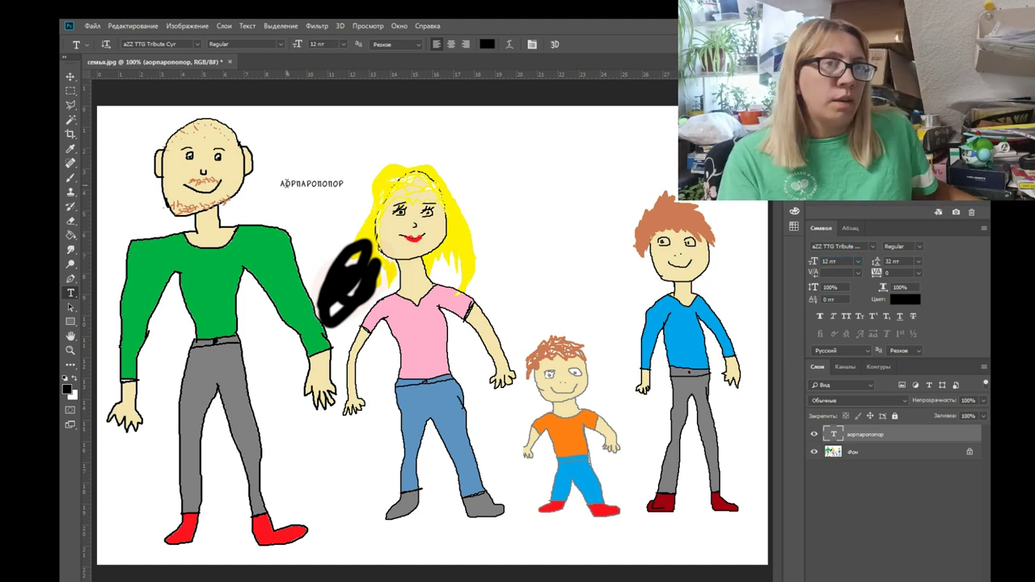
Nudge the text slightly to the right and finish the text edit
left_click(289, 184)
left_click_drag(290, 183, 342, 202)
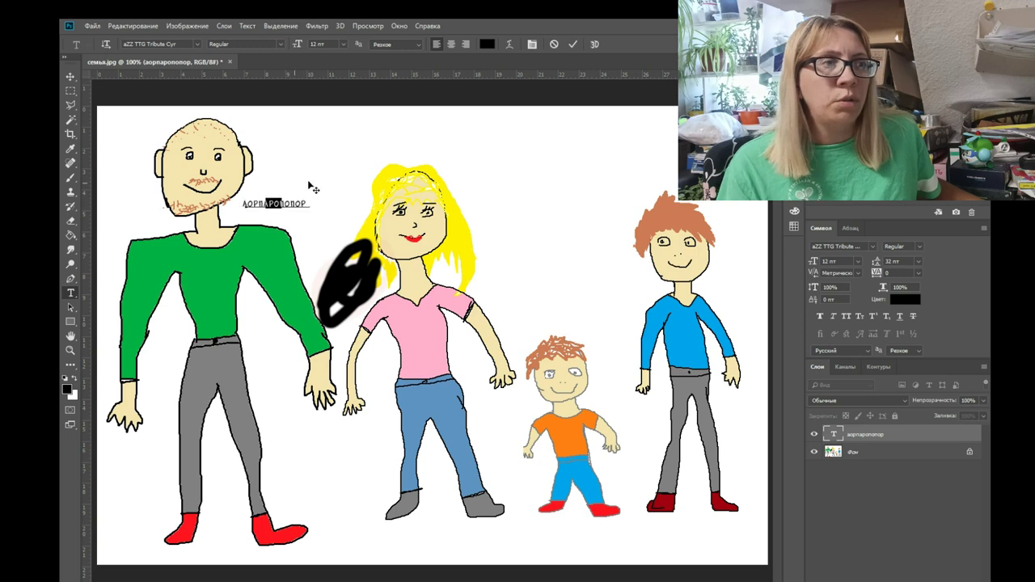
left_click(295, 183)
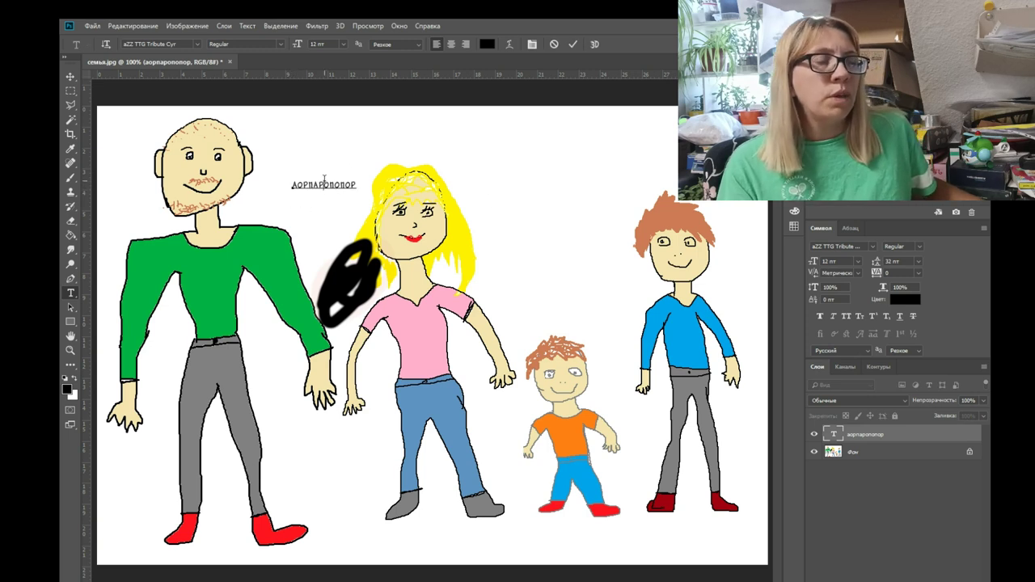
left_click(199, 25)
key("Escape")
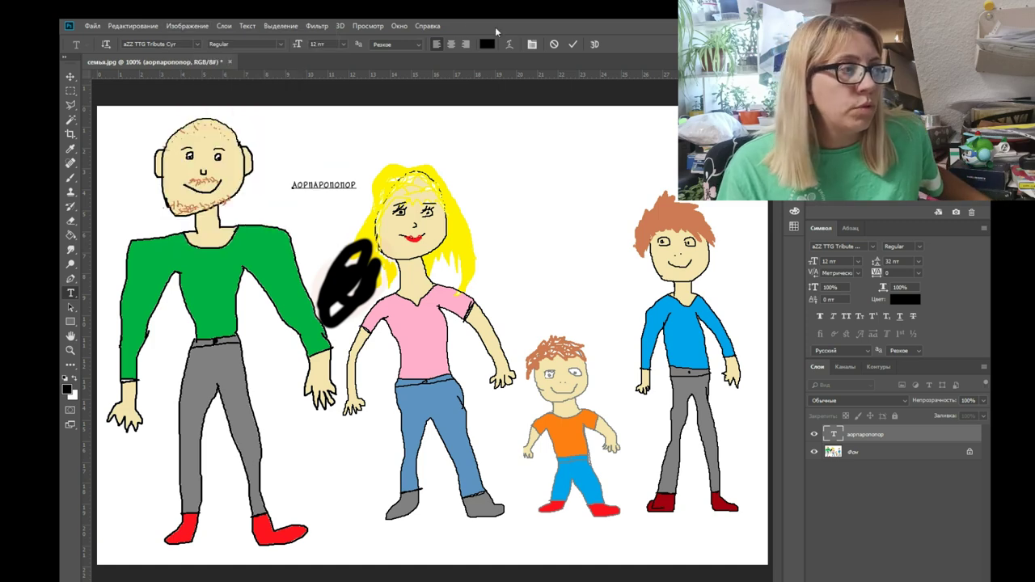
left_click(857, 451)
In Image Size, try 300 ppi with centimetre units, then restore the resolution to 96
left_click(177, 25)
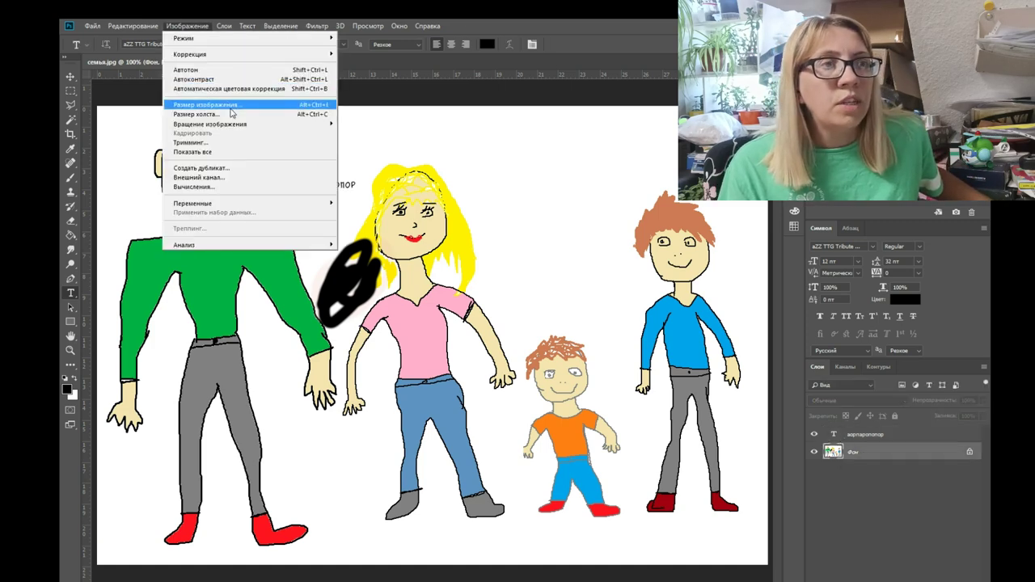
left_click(267, 108)
double_click(437, 346)
type("300")
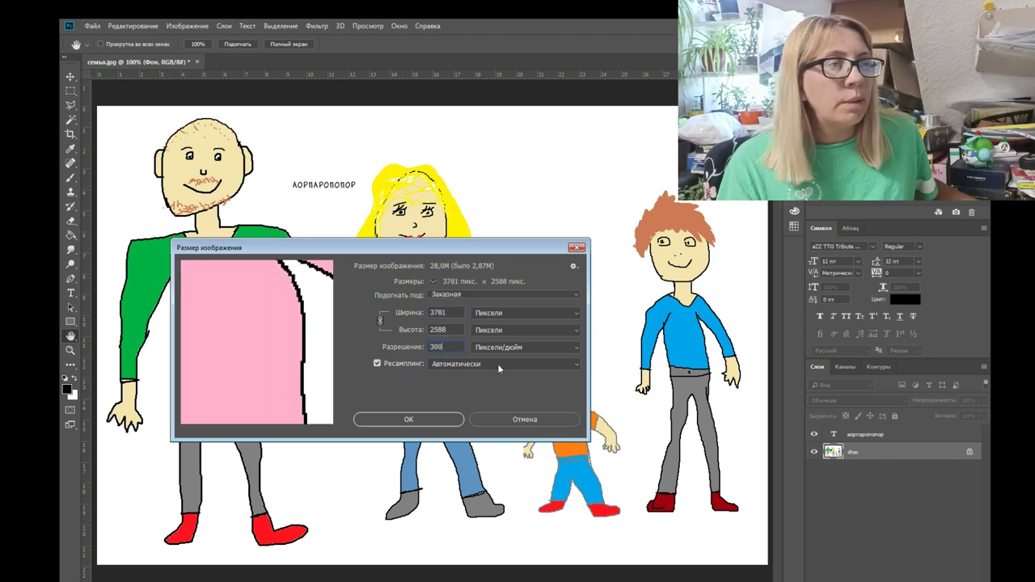
left_click(485, 313)
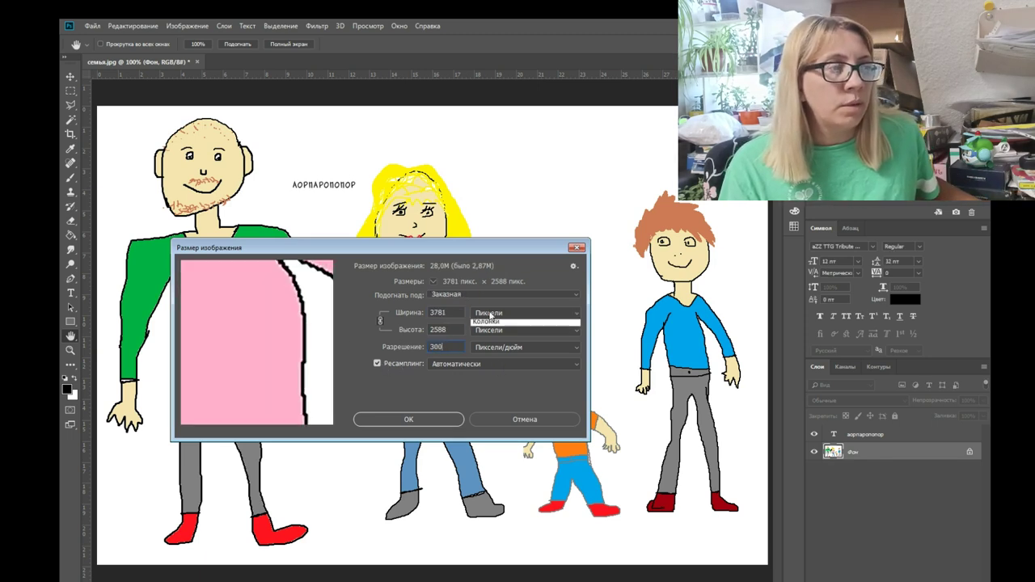
left_click(493, 353)
double_click(452, 348)
type("96")
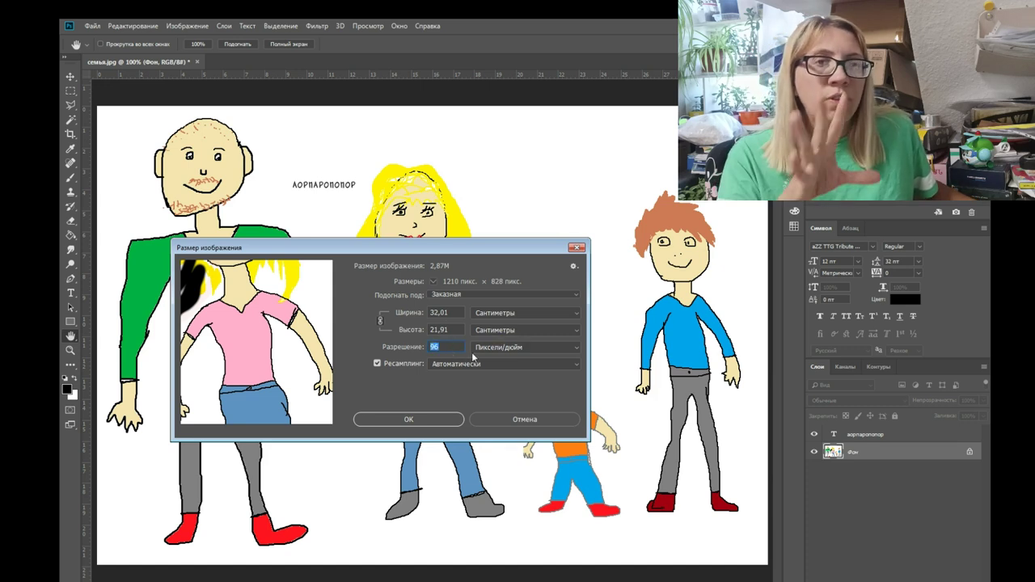
Resample to 300 ppi at 32,01 × 21,91 cm (3781 × 2588 px) and apply
left_click(513, 313)
left_click(503, 334)
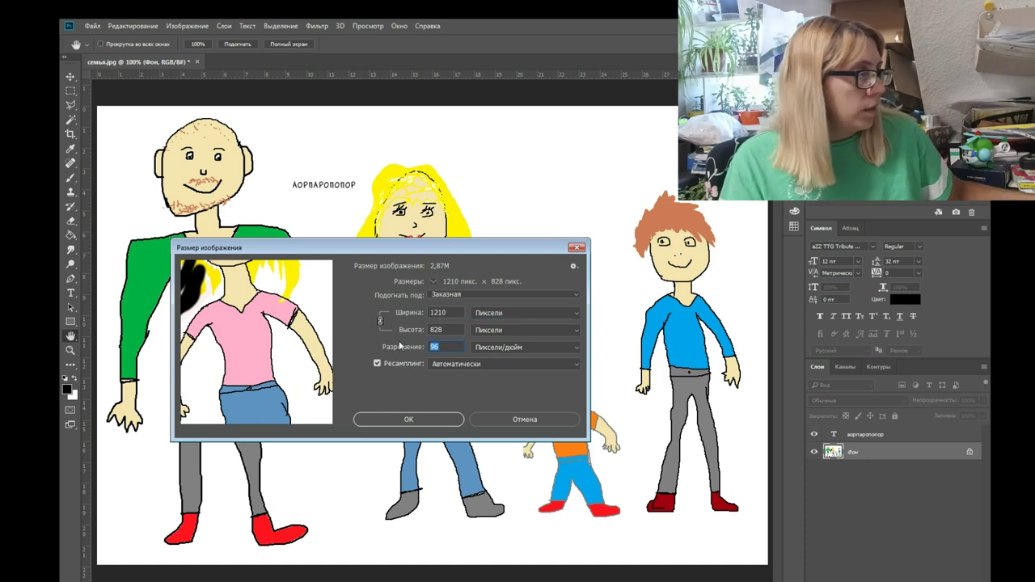
type("300")
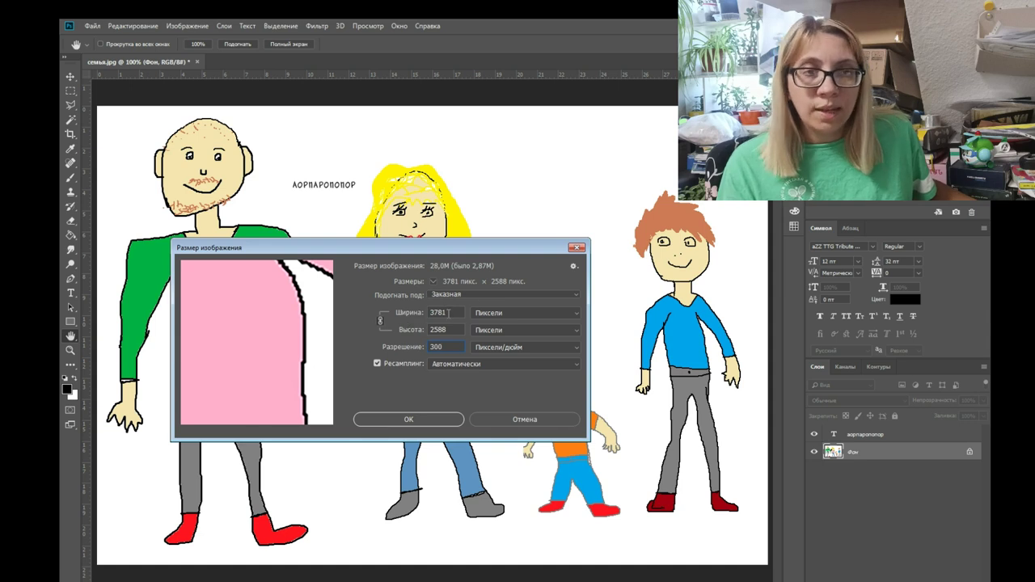
left_click(515, 316)
left_click(483, 348)
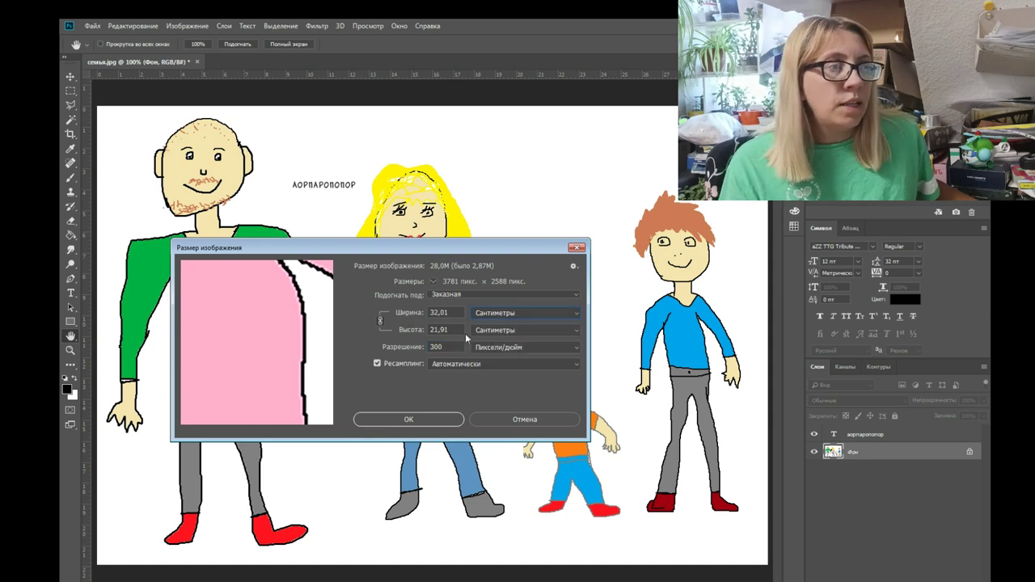
type("96")
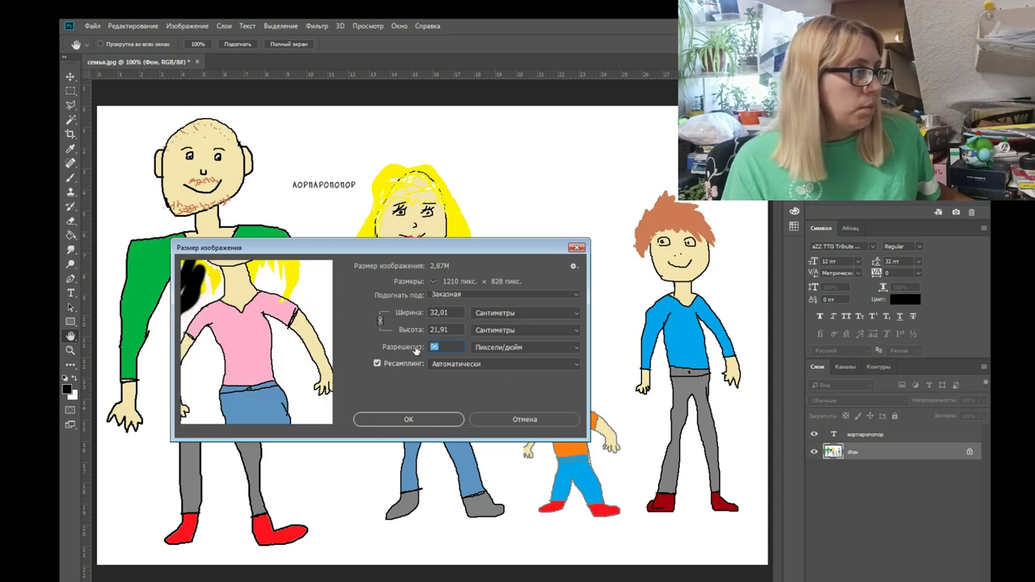
type("300")
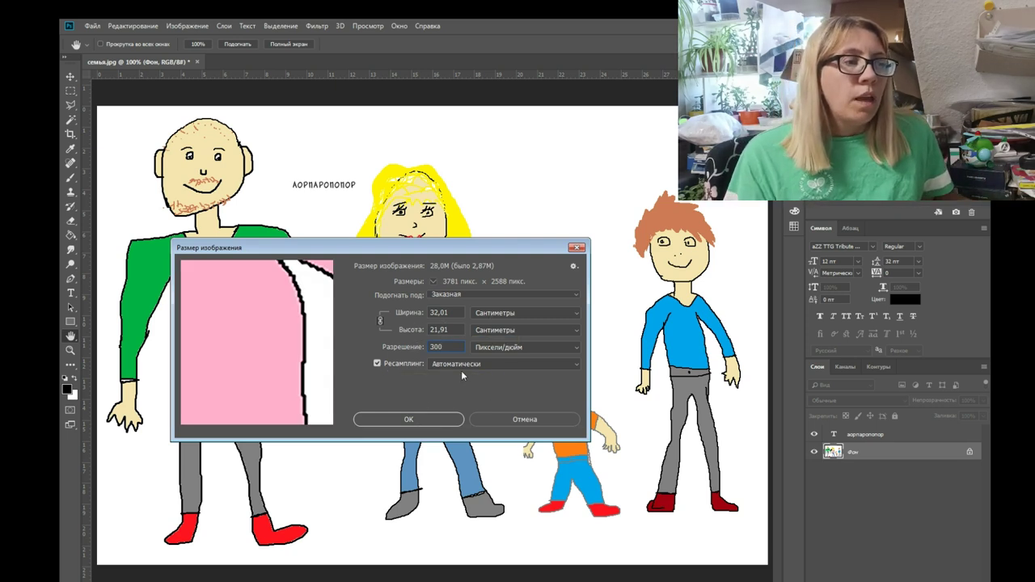
left_click(408, 419)
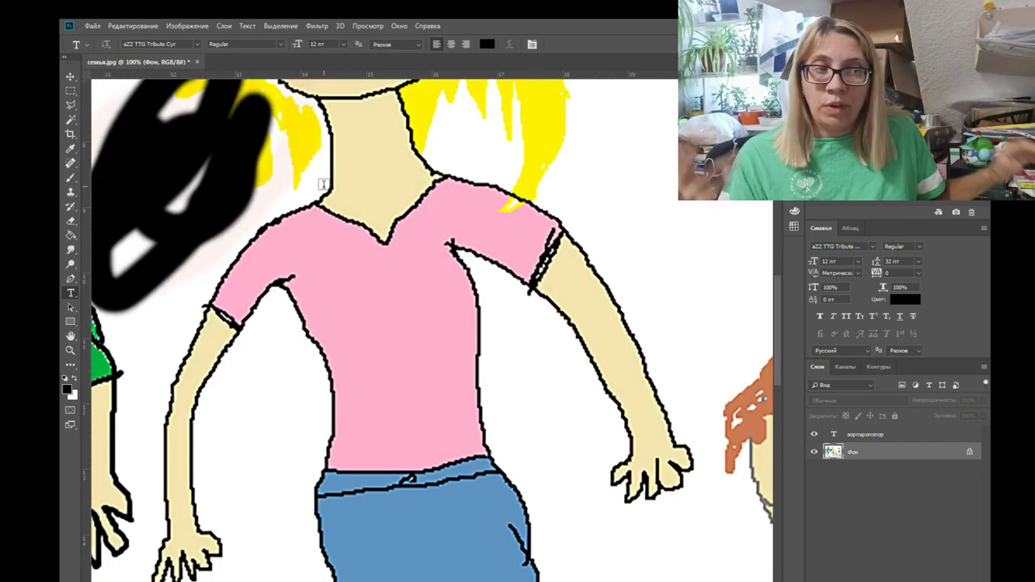
Set the text layer's font size to 24 pt
scroll(380, 157, "down", 3)
scroll(322, 135, "up", 3)
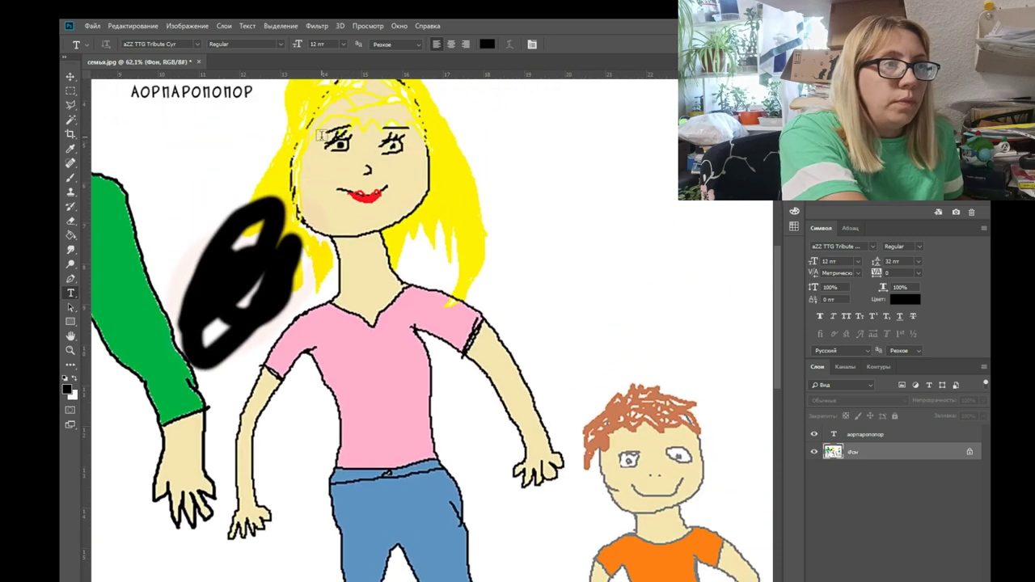
scroll(321, 135, "down", 2)
double_click(834, 434)
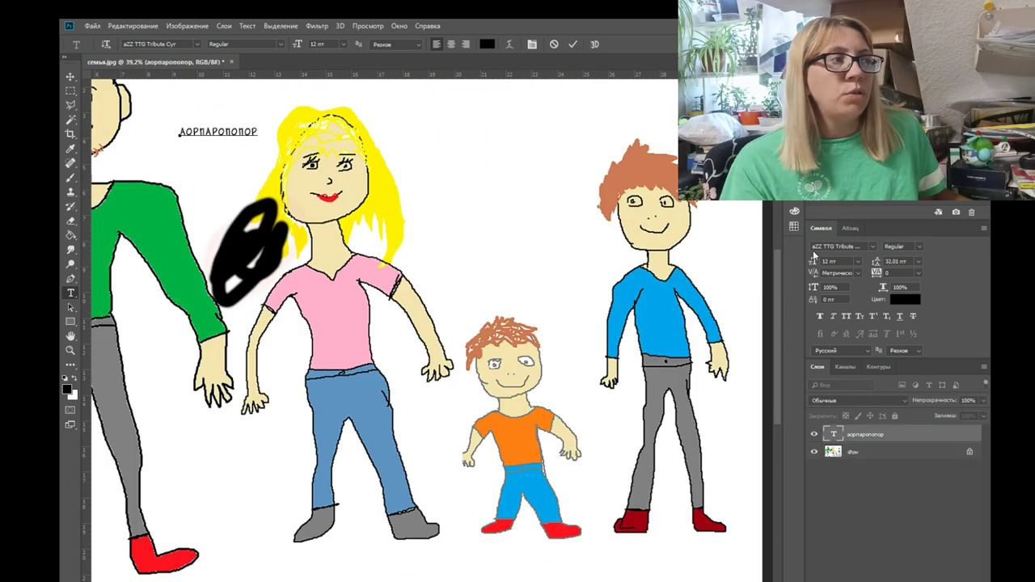
type("24")
key("Return")
Revert the drawing to its saved version and enter 300 ppi in Image Size with resampling off
key("F12")
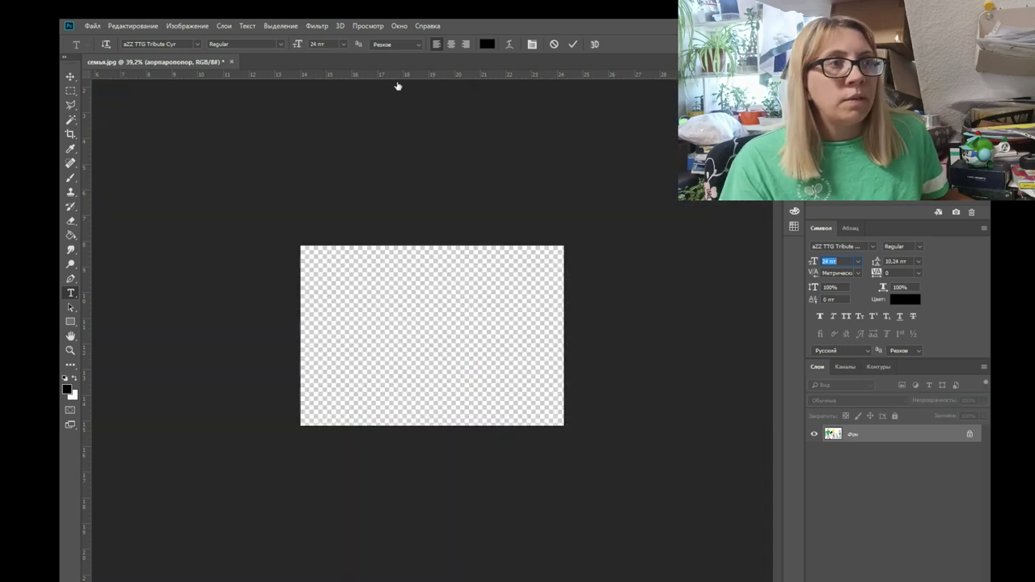
left_click(187, 25)
left_click(213, 107)
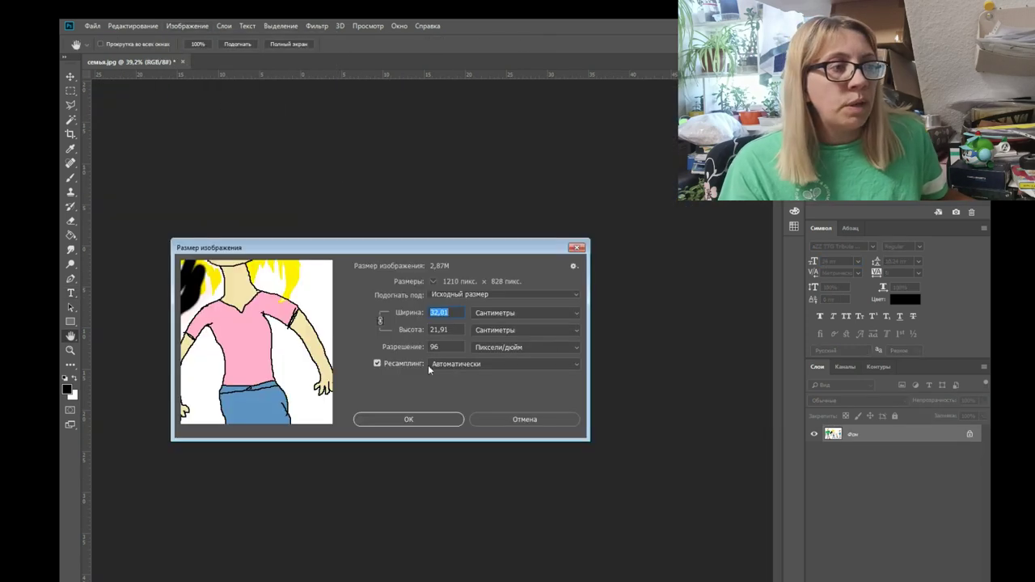
left_click(376, 364)
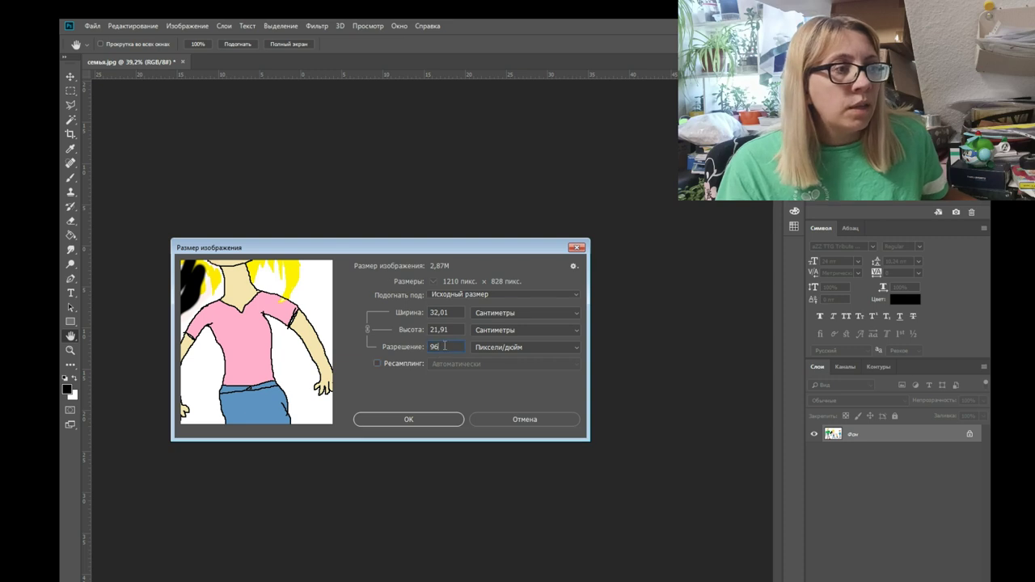
type("300")
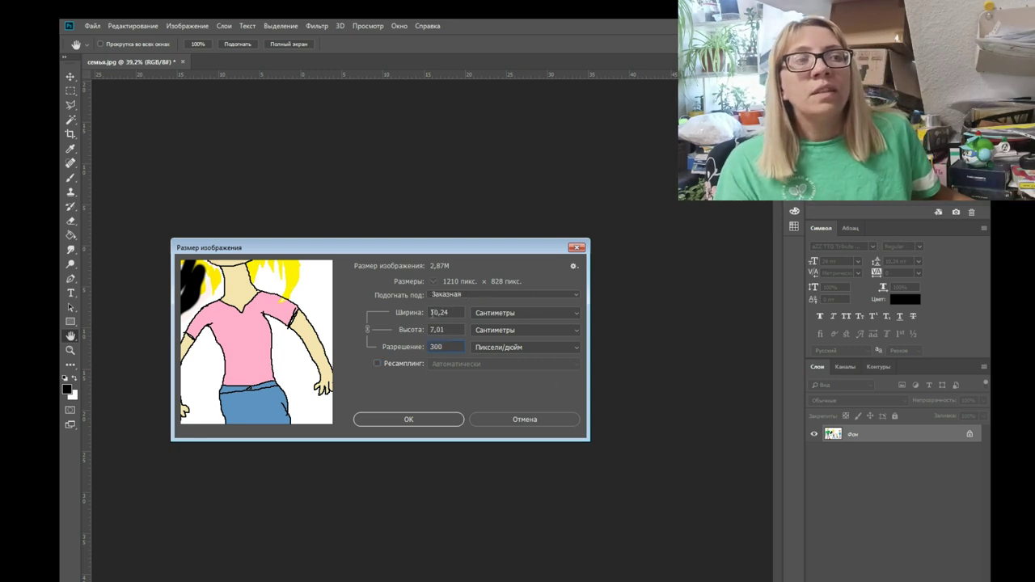
left_click(377, 364)
left_click(377, 364)
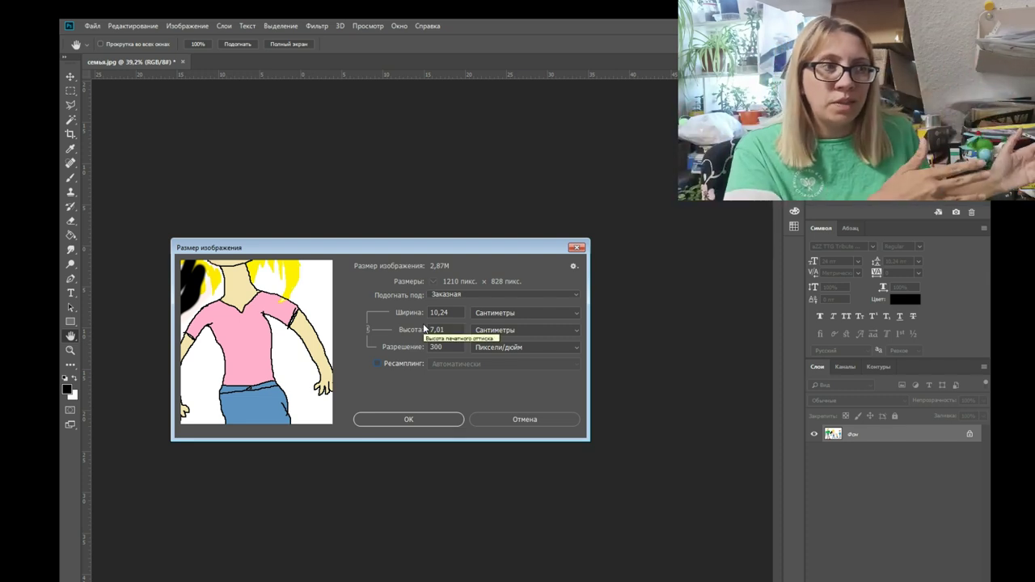
Show the size in inches and apply 300 ppi, keeping 1210 × 828 px
left_click(478, 312)
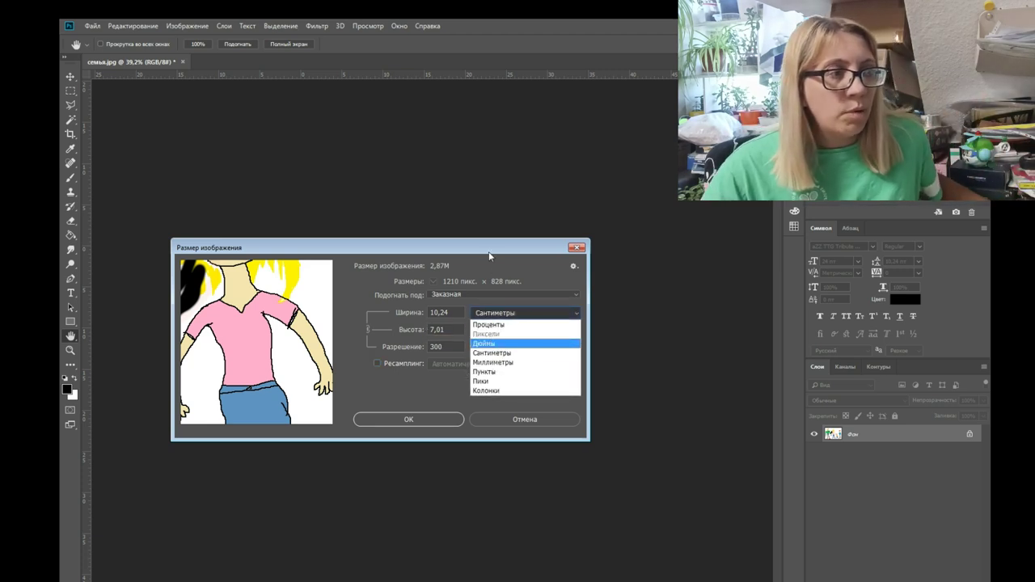
left_click(486, 343)
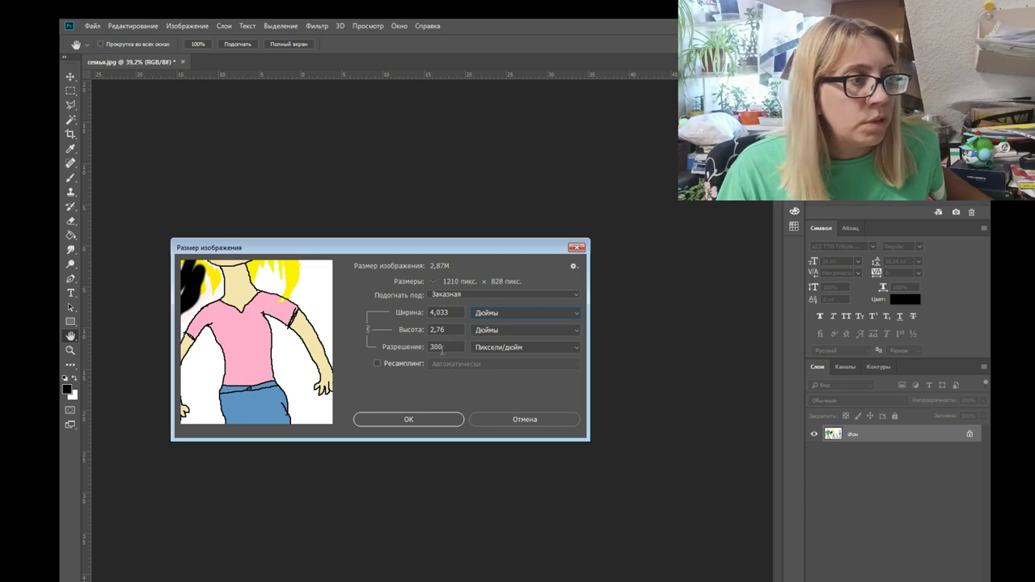
left_click(377, 364)
left_click(477, 313)
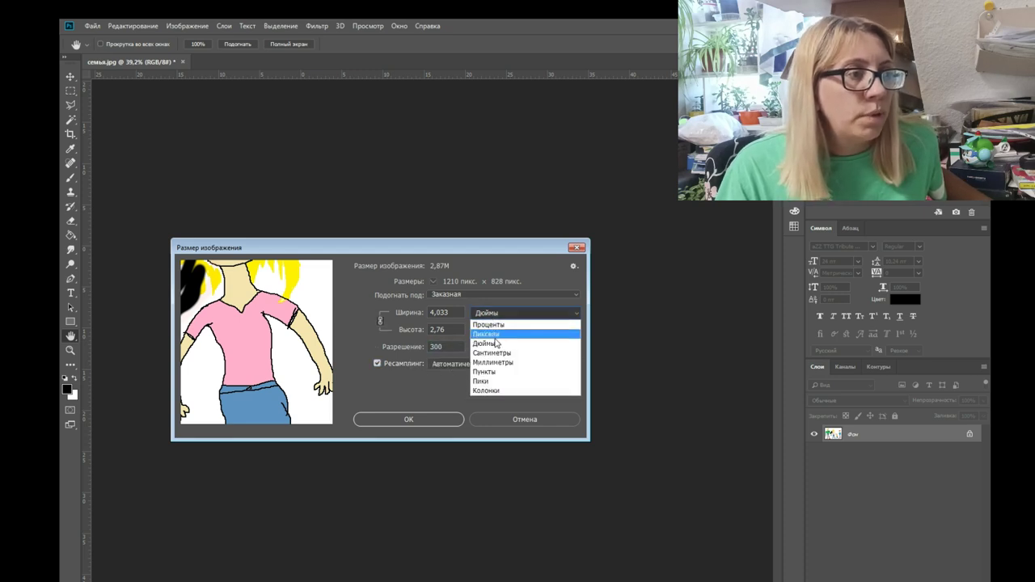
left_click(416, 368)
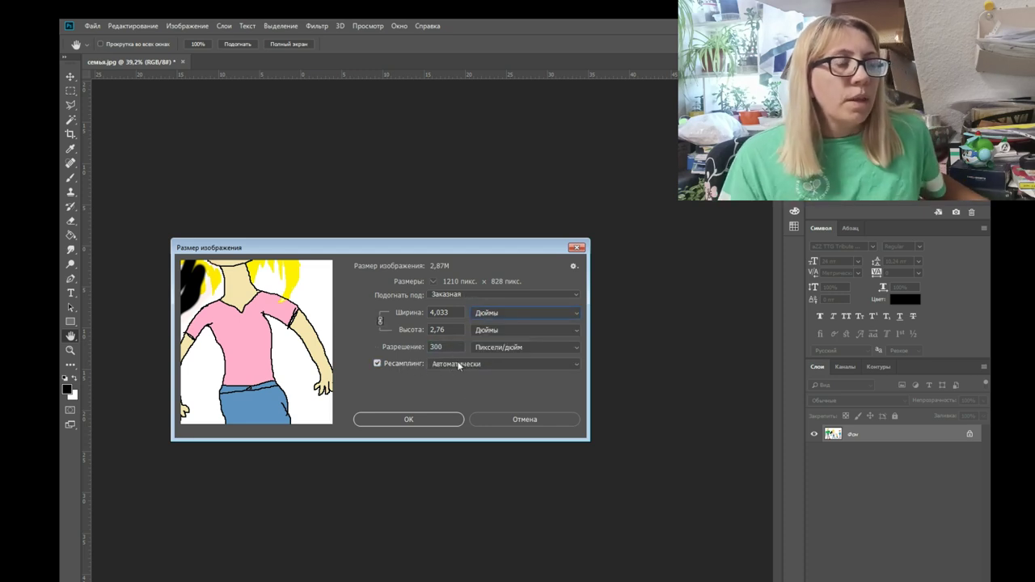
left_click(423, 420)
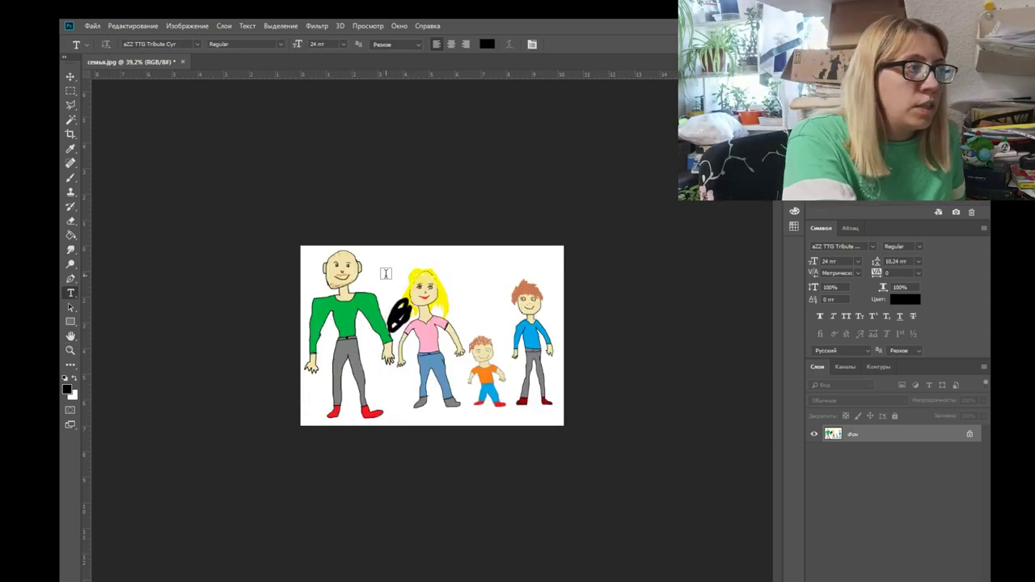
Start a new text layer between the man's and woman's heads
scroll(384, 279, "up", 1)
scroll(384, 279, "up", 5)
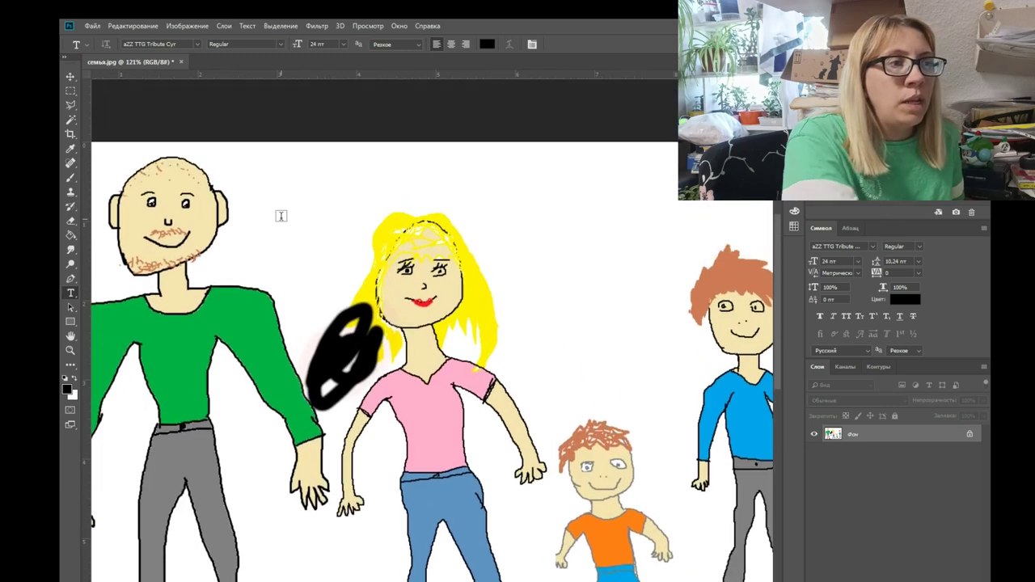
left_click(281, 217)
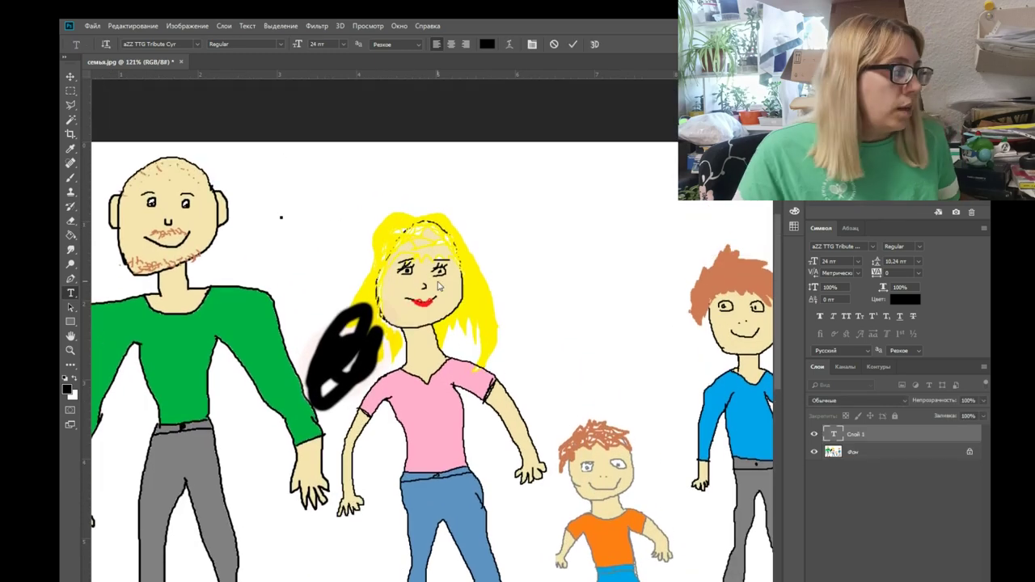
Set a font size and add the text АПОАПОРПРО between the man's and woman's heads
left_click(833, 261)
type("82")
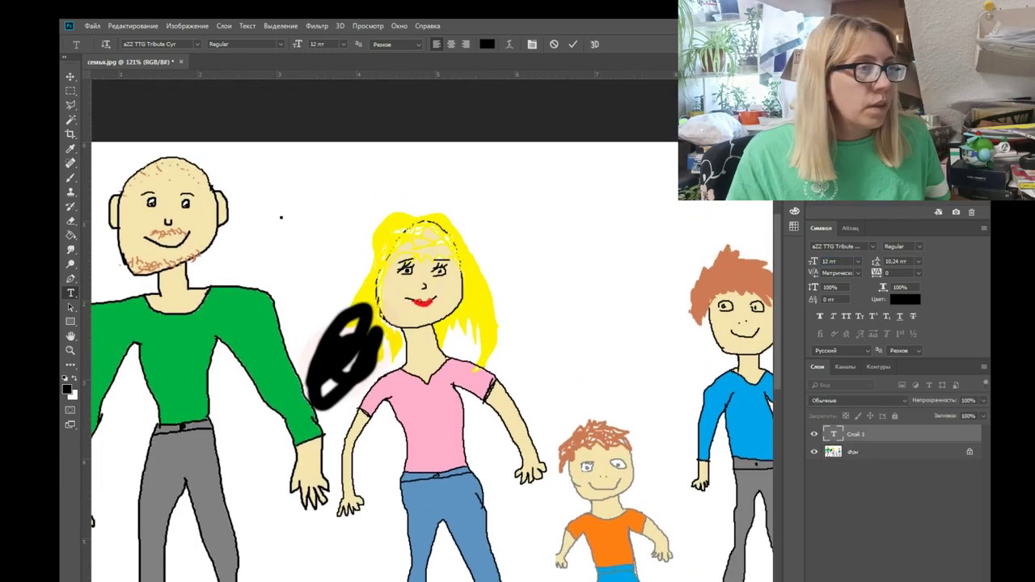
key("Return")
type("АПОАПОРПРО")
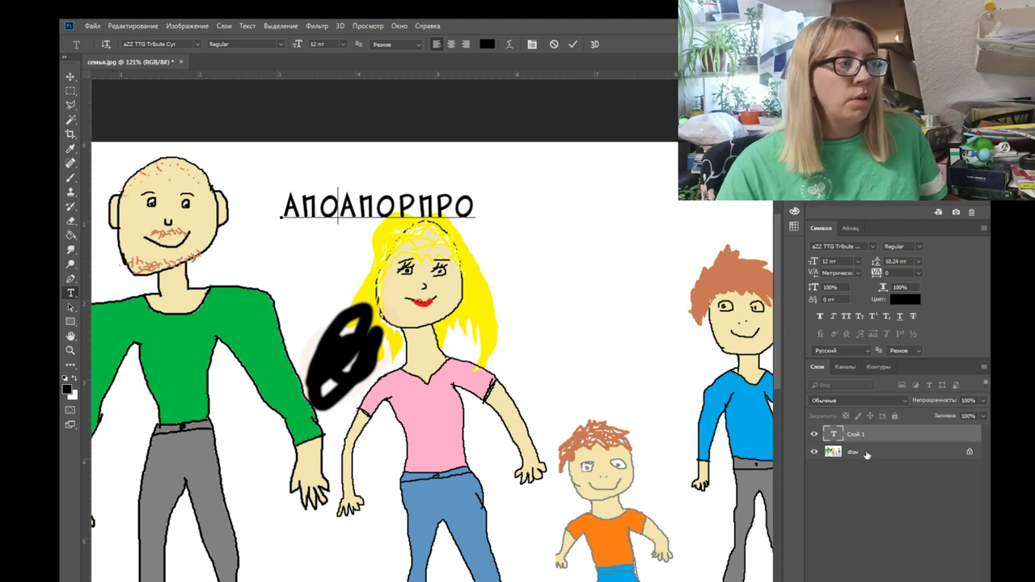
key("ctrl+Return")
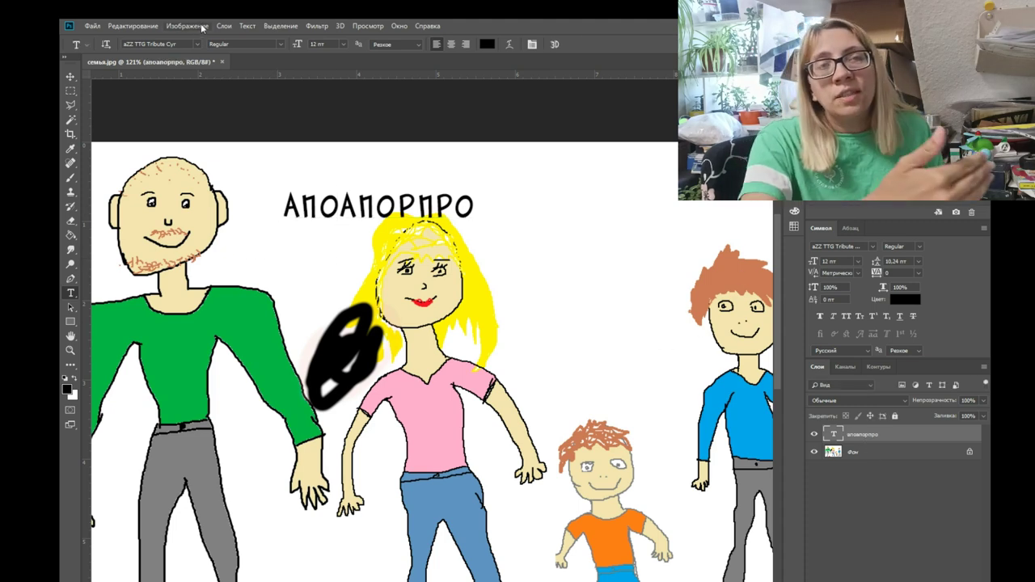
left_click(203, 27)
left_click(222, 107)
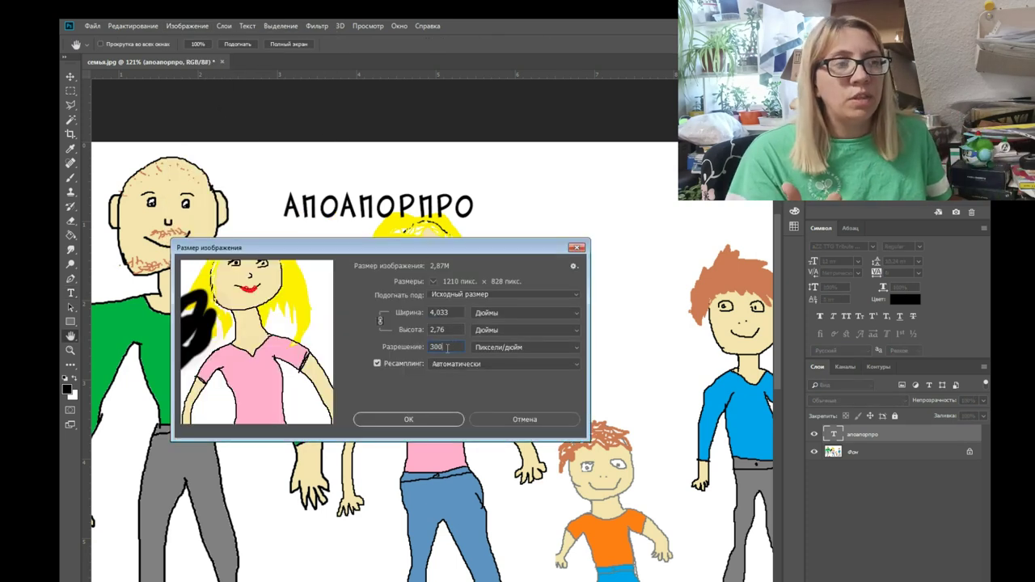
Set 96 ppi with resampling off, giving a 12,604 × 8,625 inch print size
left_click(401, 366)
double_click(437, 346)
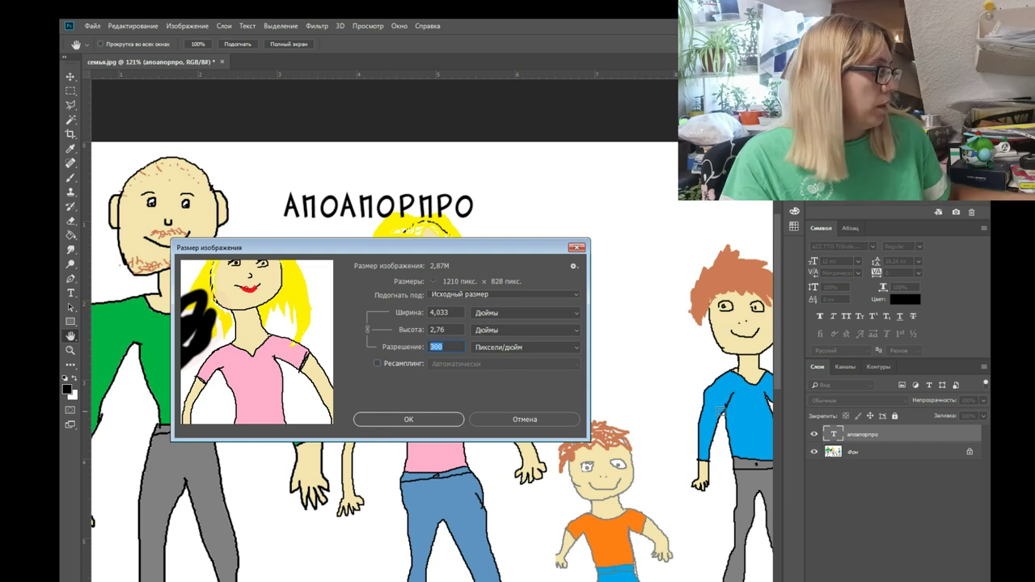
type("96")
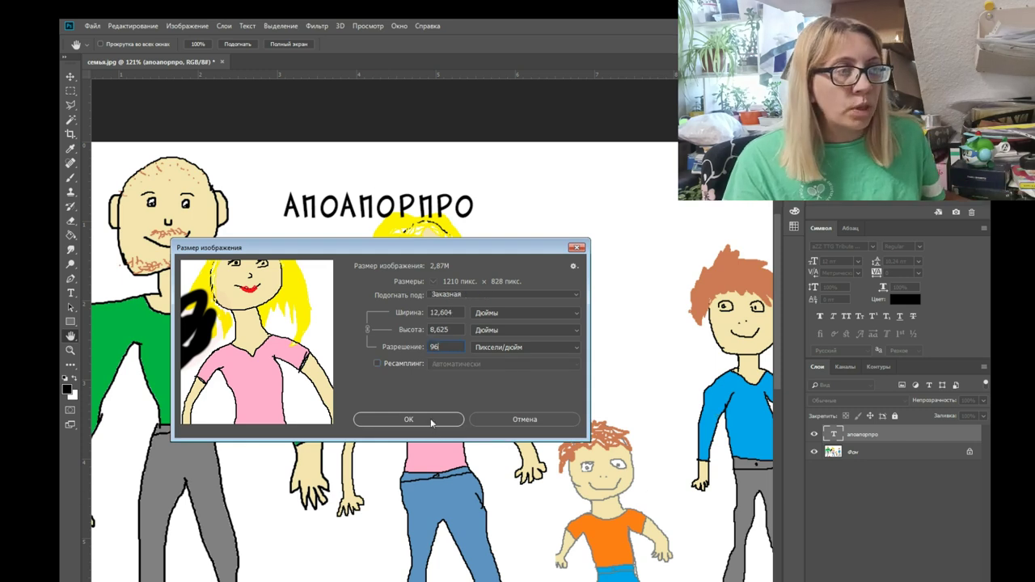
left_click(431, 421)
key("t")
left_click(369, 205)
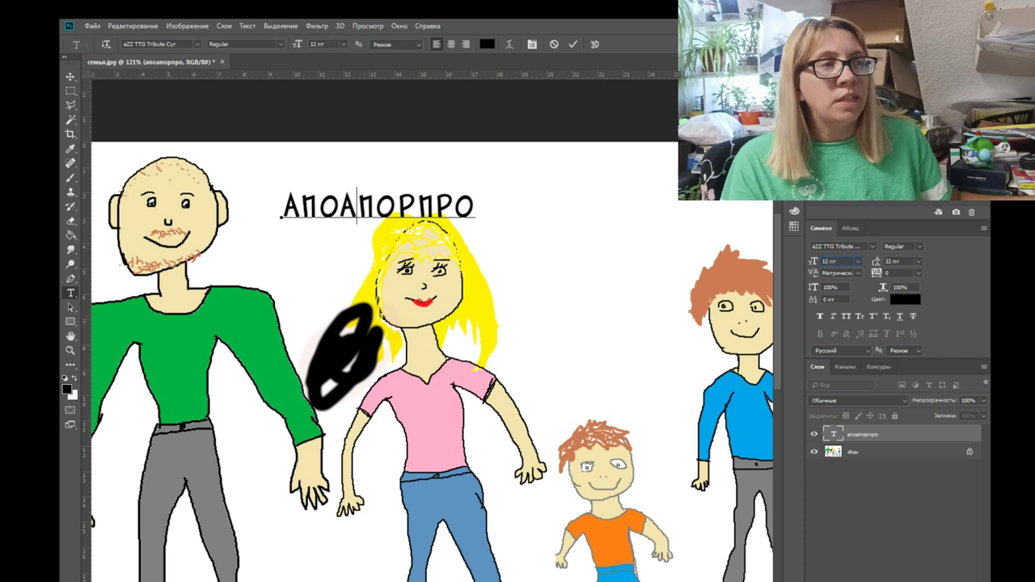
Enter 12 pt for the АПОАПОРПРО text in the Character panel and zoom to check it
left_click(884, 435)
type("12")
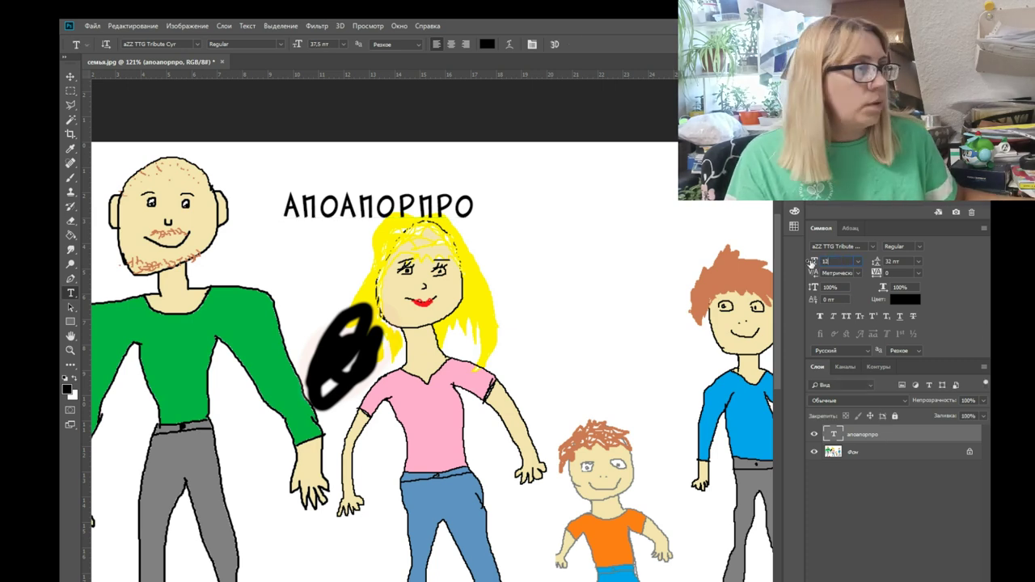
key("Return")
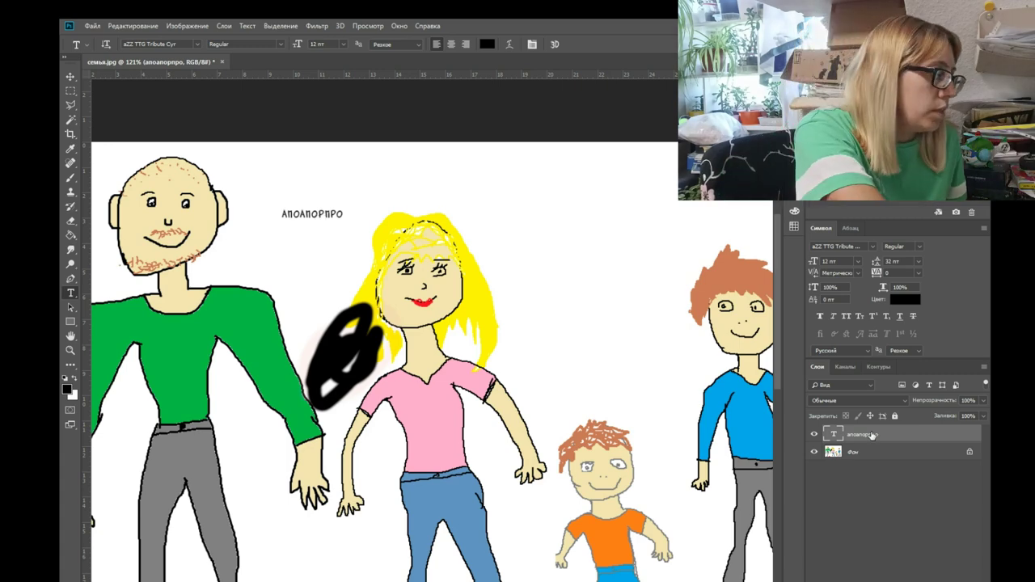
scroll(262, 232, "down", 3)
scroll(324, 230, "down", 1)
scroll(380, 229, "up", 1)
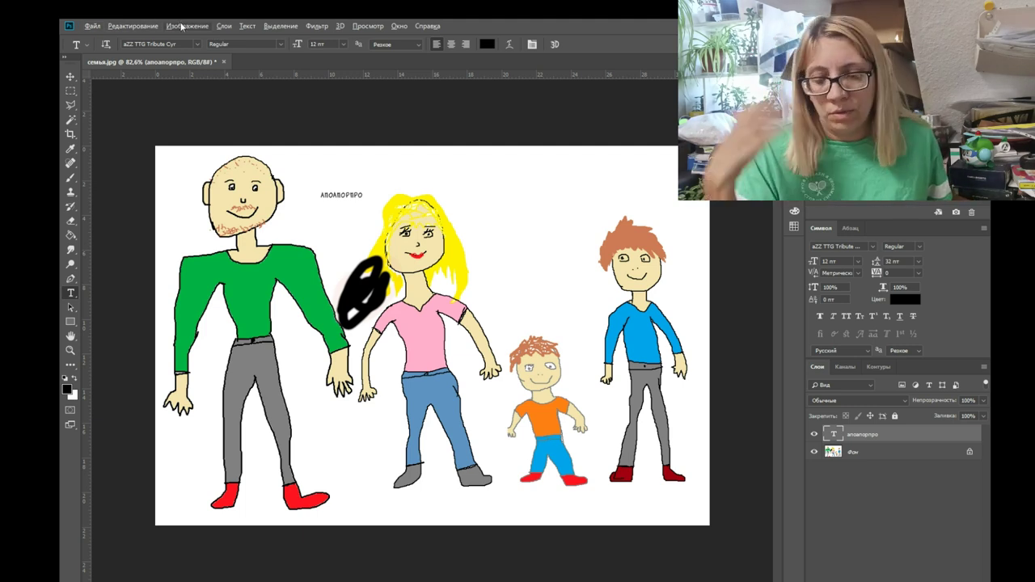
left_click(196, 26)
left_click(228, 102)
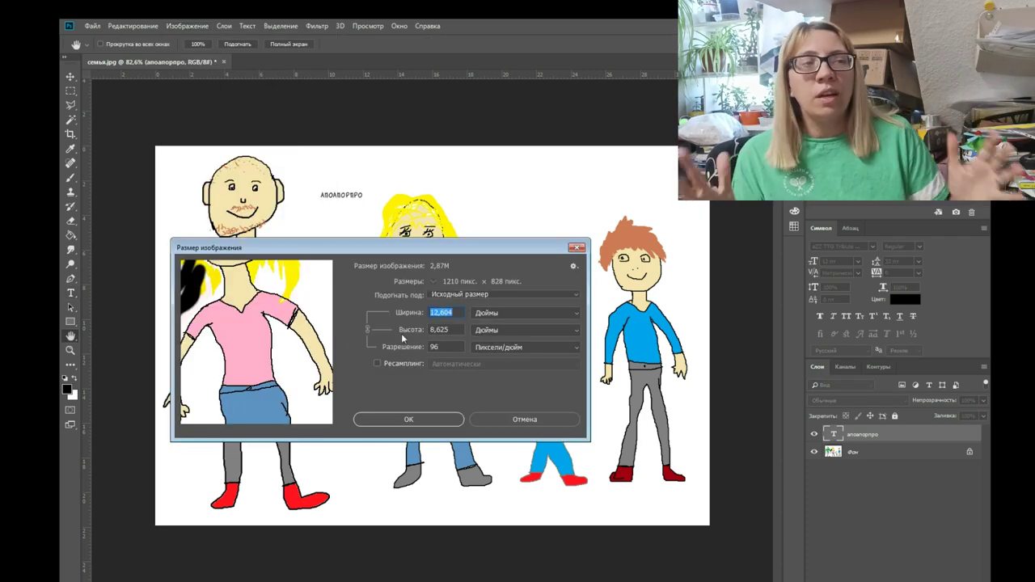
left_click(428, 347)
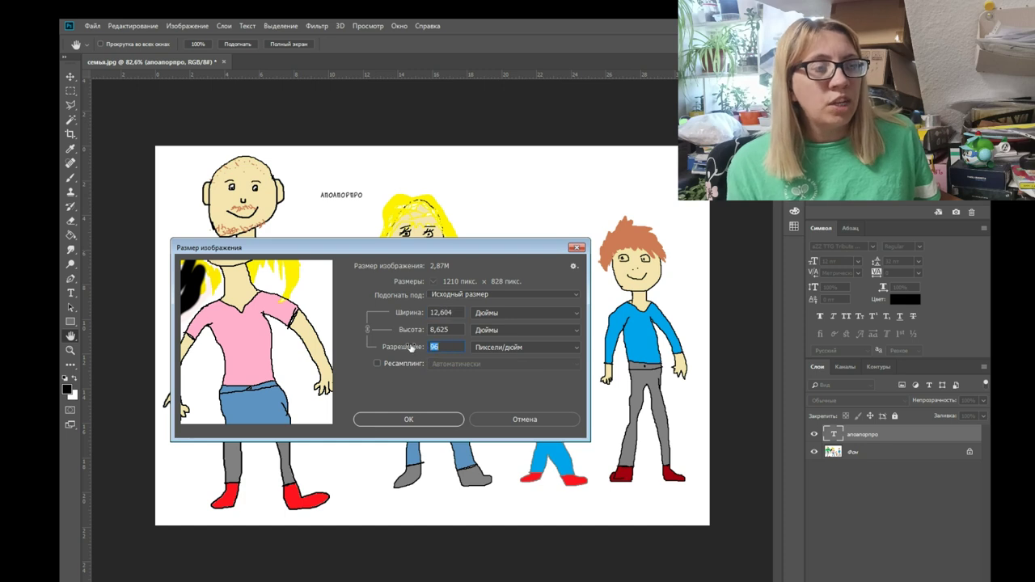
left_click(417, 364)
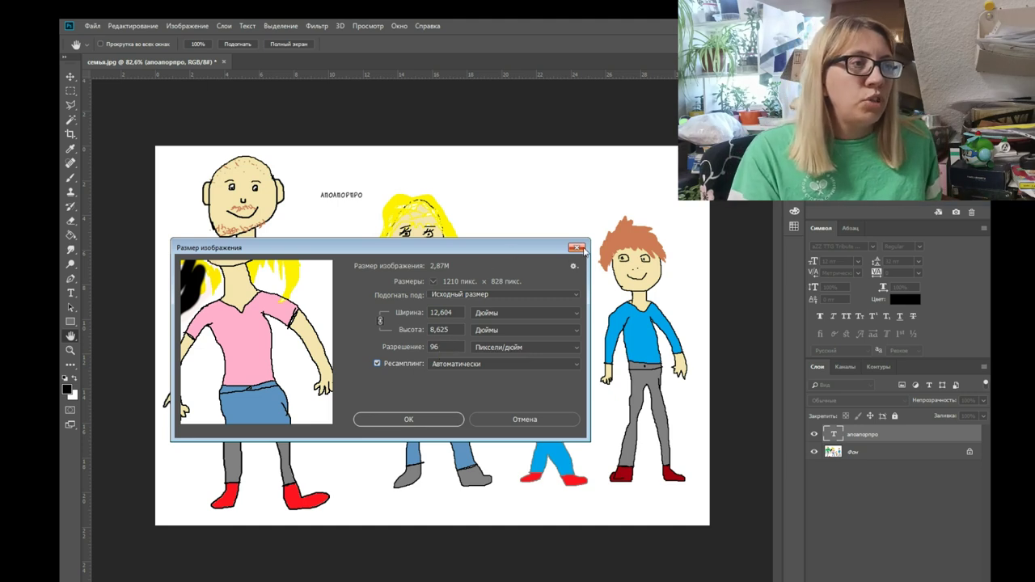
left_click(576, 247)
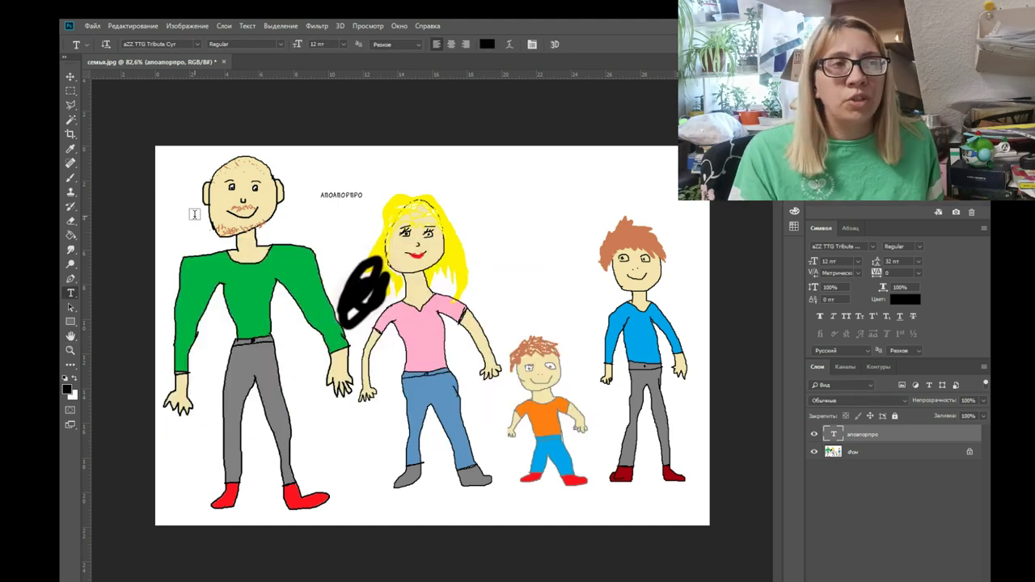
left_click(172, 25)
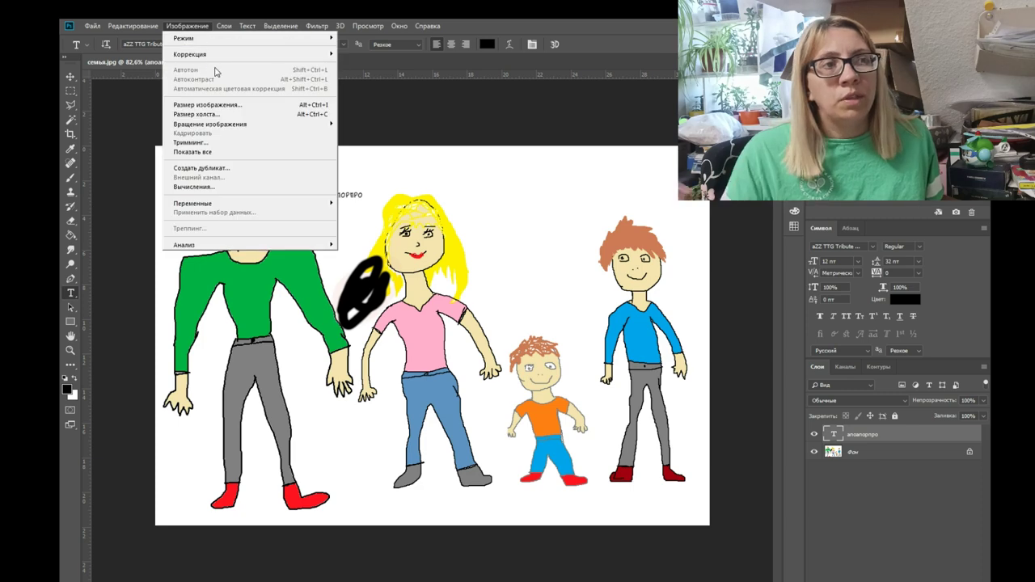
left_click(197, 102)
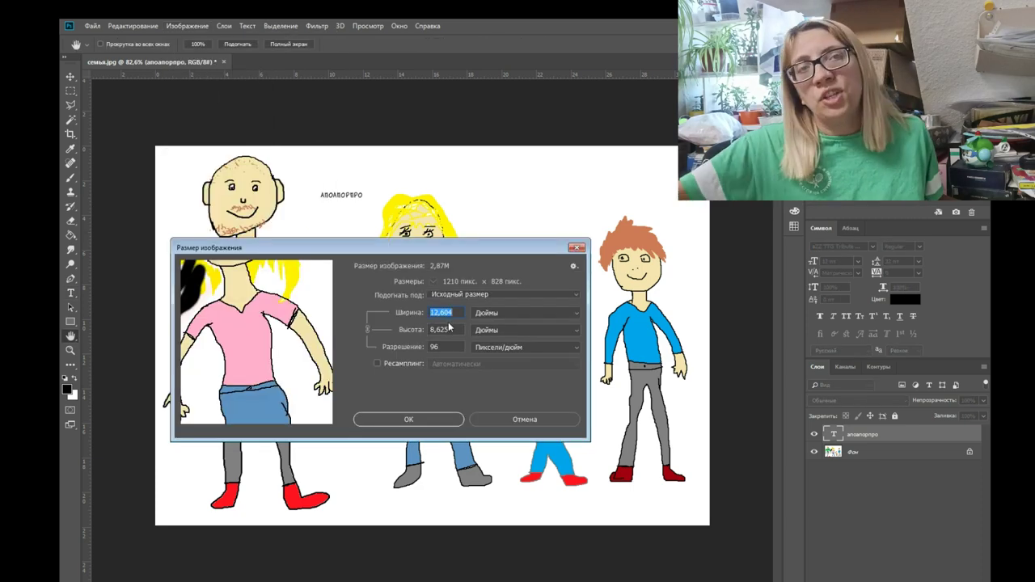
left_click(523, 420)
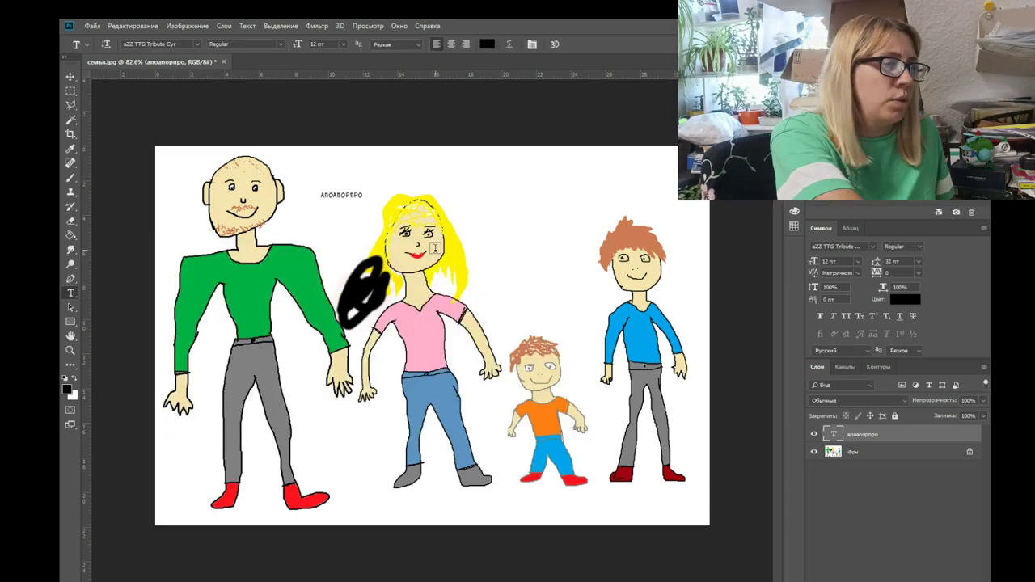
scroll(434, 248, "up", 12)
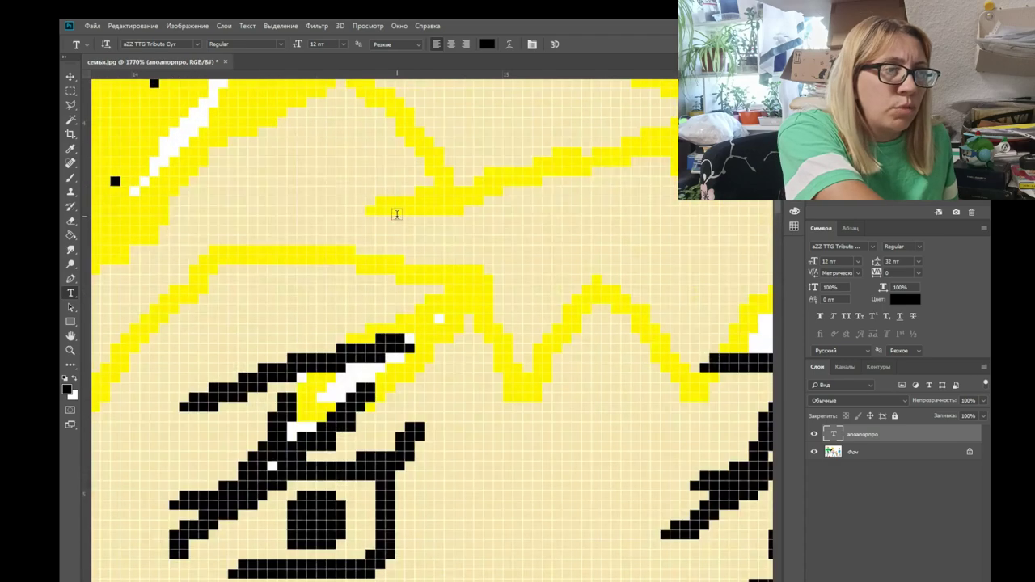
scroll(394, 208, "down", 4)
scroll(390, 218, "down", 5)
scroll(372, 224, "down", 3)
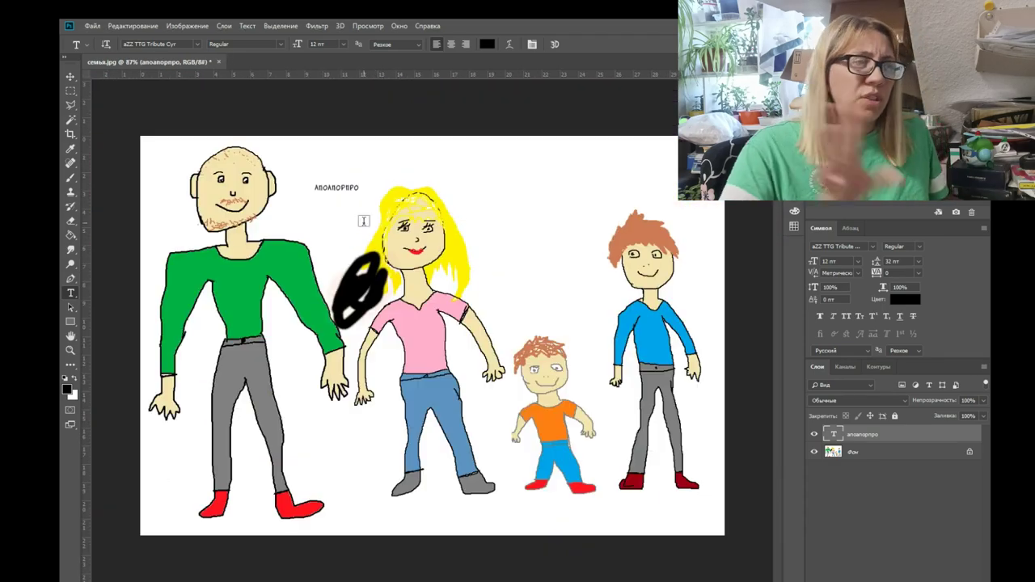
left_click(218, 63)
left_click(576, 241)
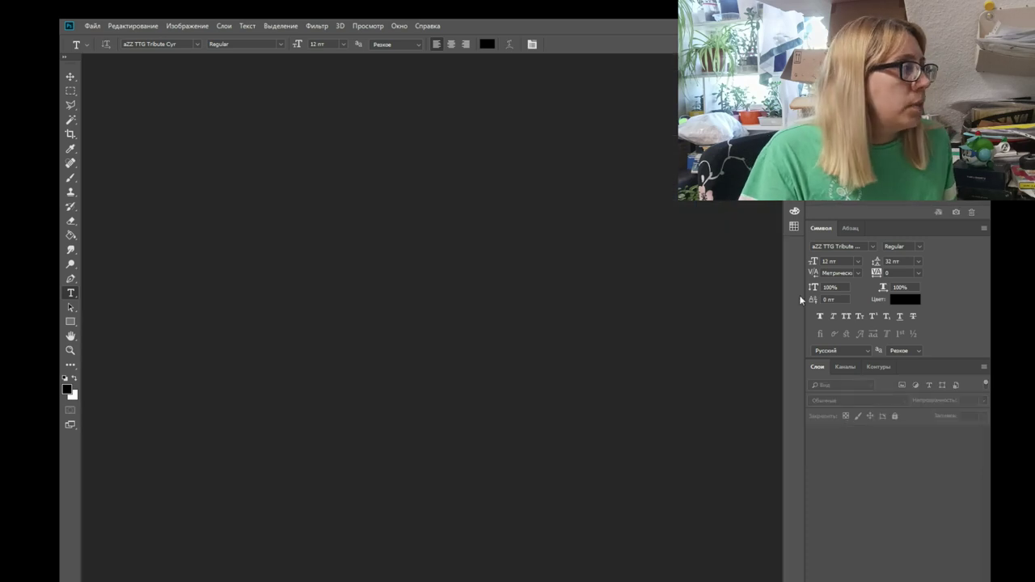
Switch to Firefox and scroll the unanswered comments up to the phone-typing question
key("alt+Tab")
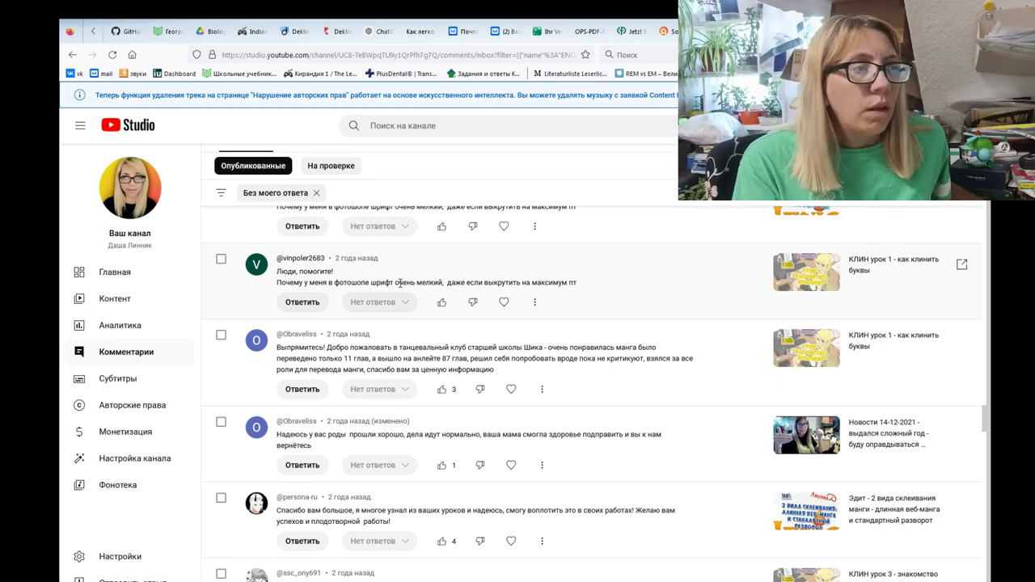
scroll(420, 281, "up", 2)
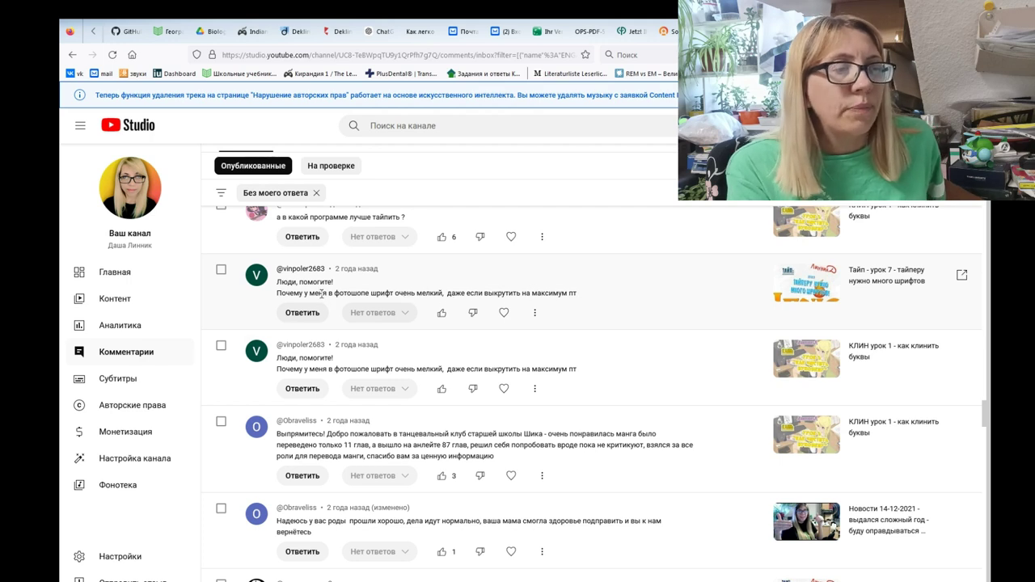
scroll(323, 303, "up", 1)
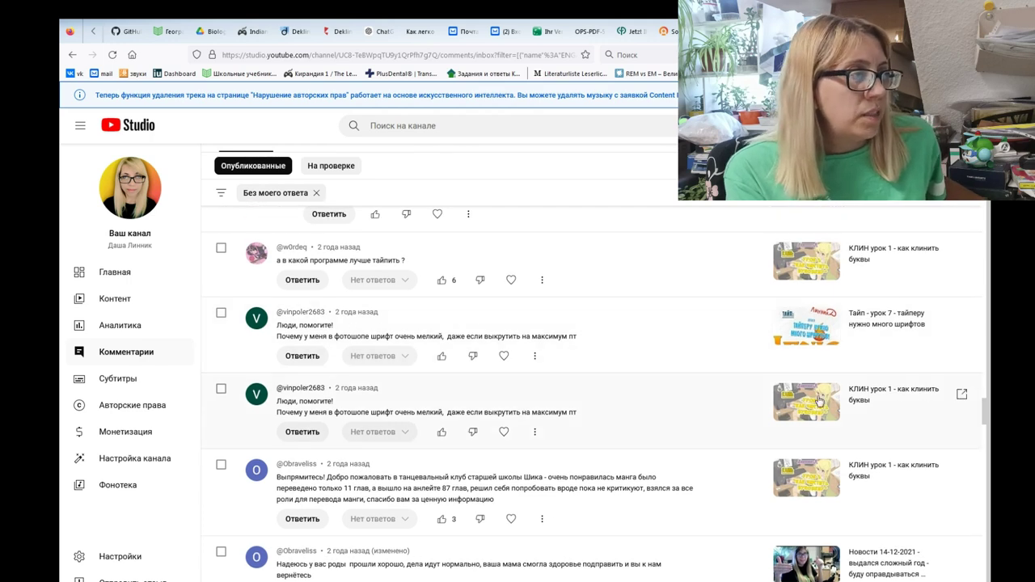
scroll(352, 331, "up", 3)
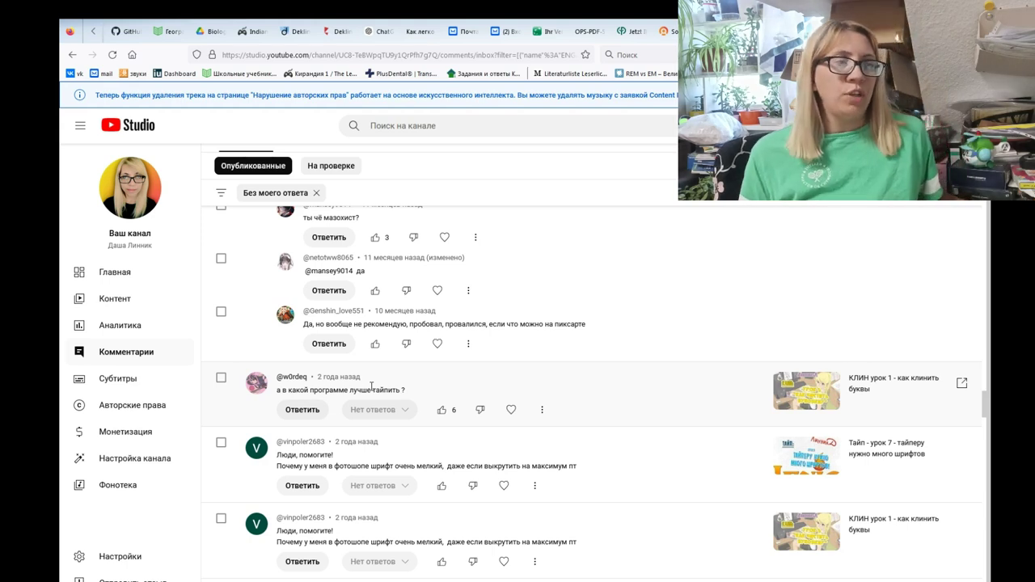
scroll(349, 385, "up", 2)
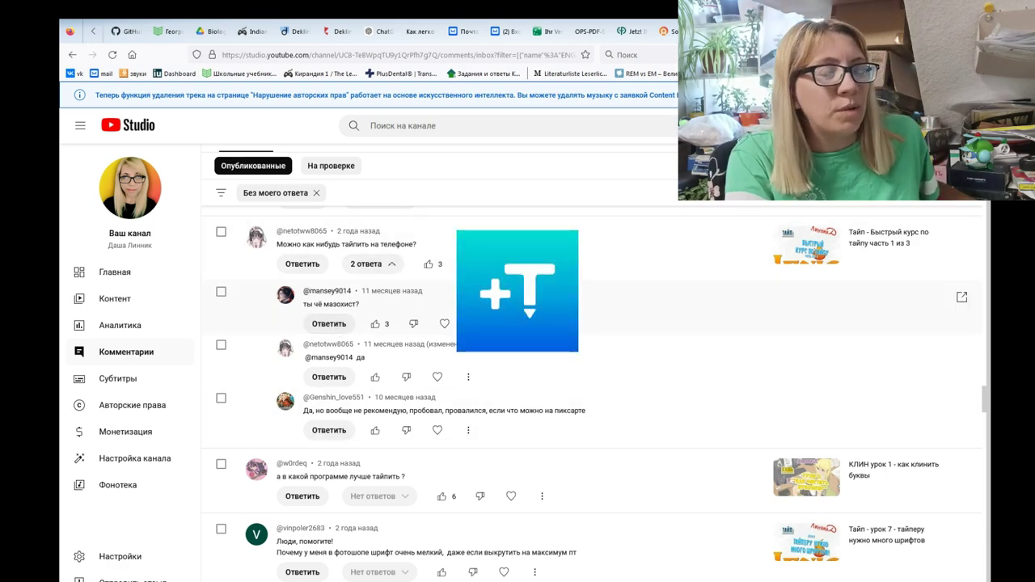
scroll(437, 319, "up", 1)
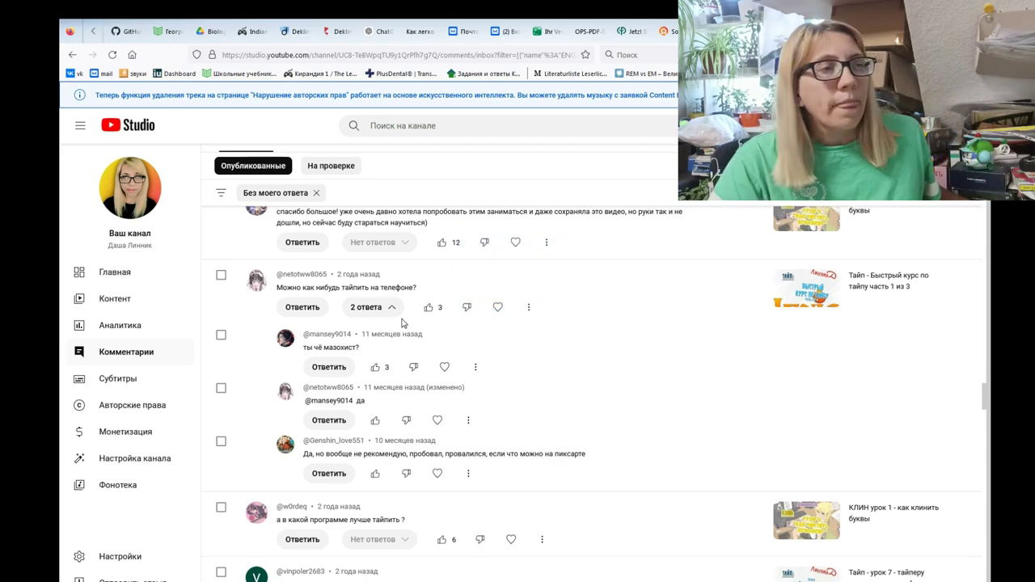
scroll(364, 307, "up", 2)
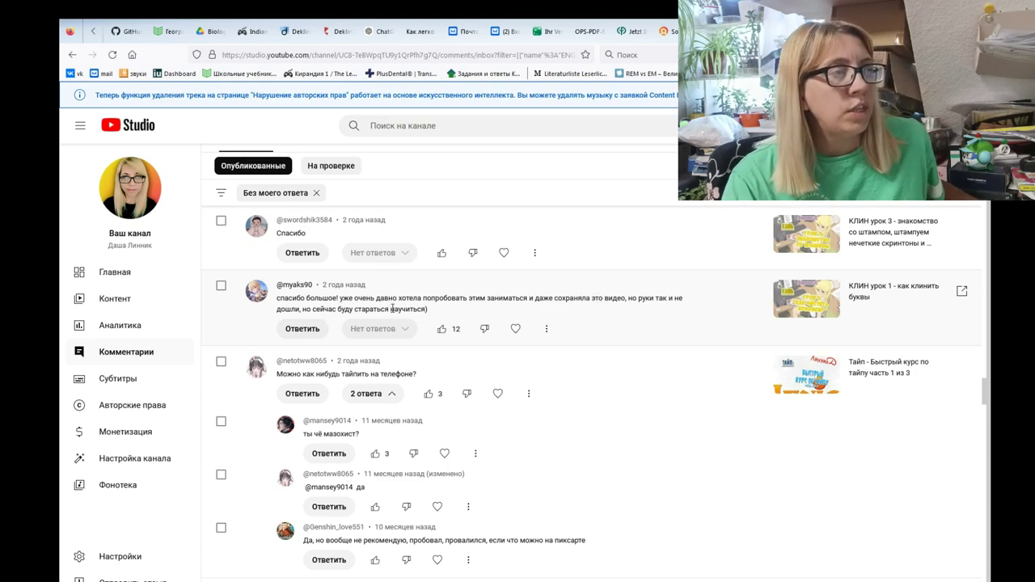
scroll(388, 309, "up", 2)
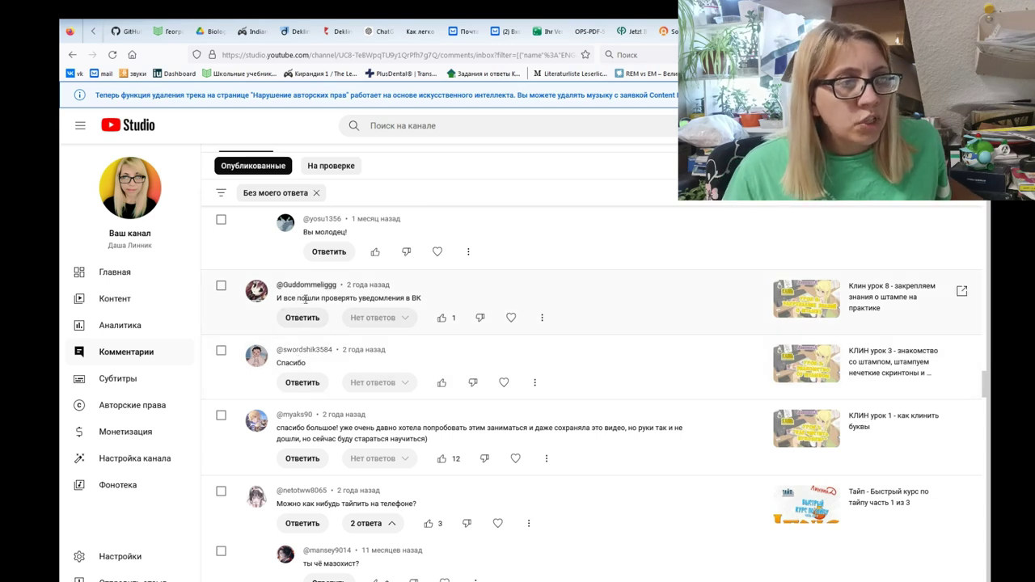
double_click(408, 297)
left_click_drag(394, 299, 371, 298)
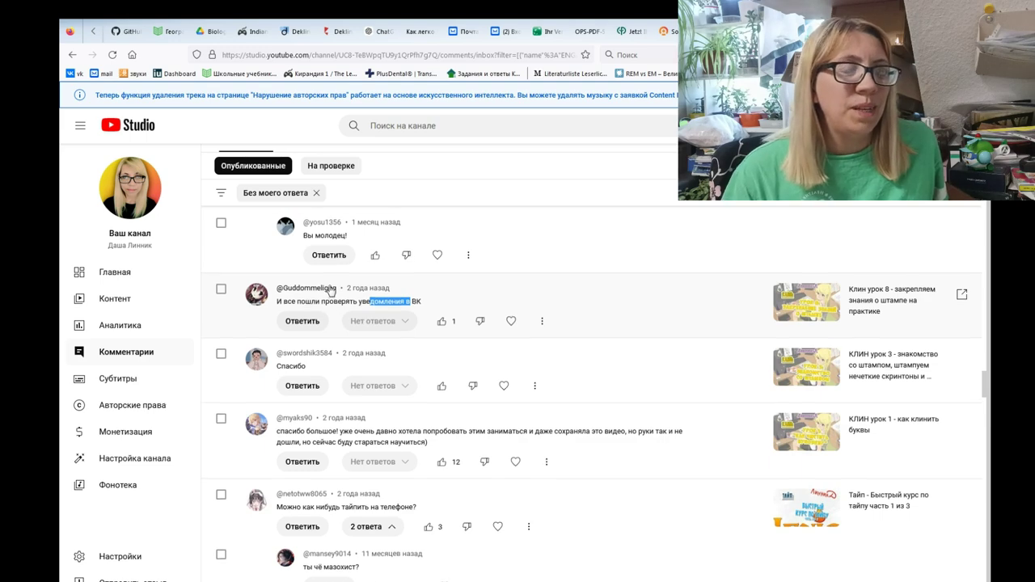
scroll(335, 360, "up", 1)
scroll(335, 360, "up", 2)
scroll(324, 364, "up", 1)
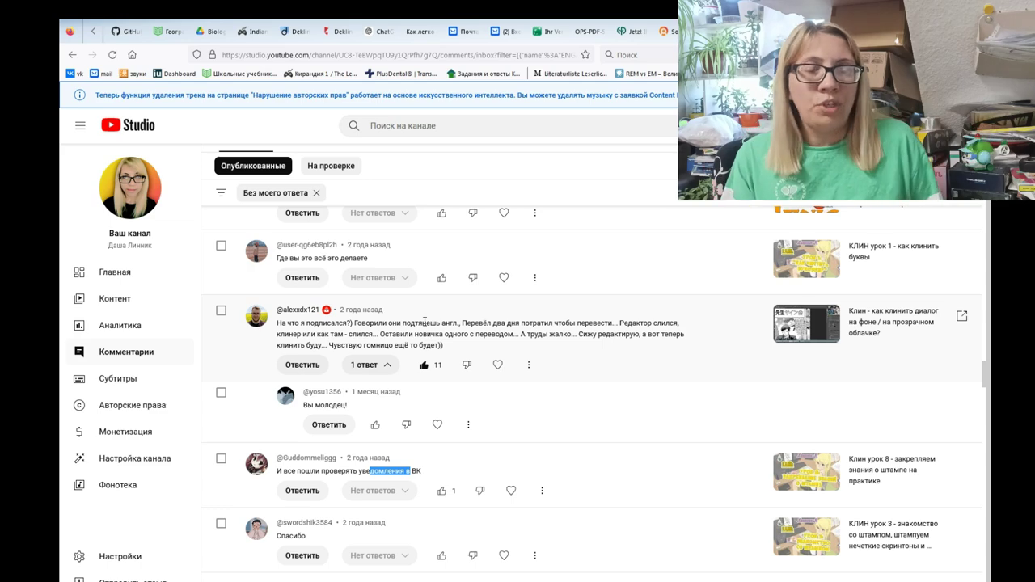
Read further up the unanswered comments, including the one about the microphone
left_click_drag(306, 258, 300, 258)
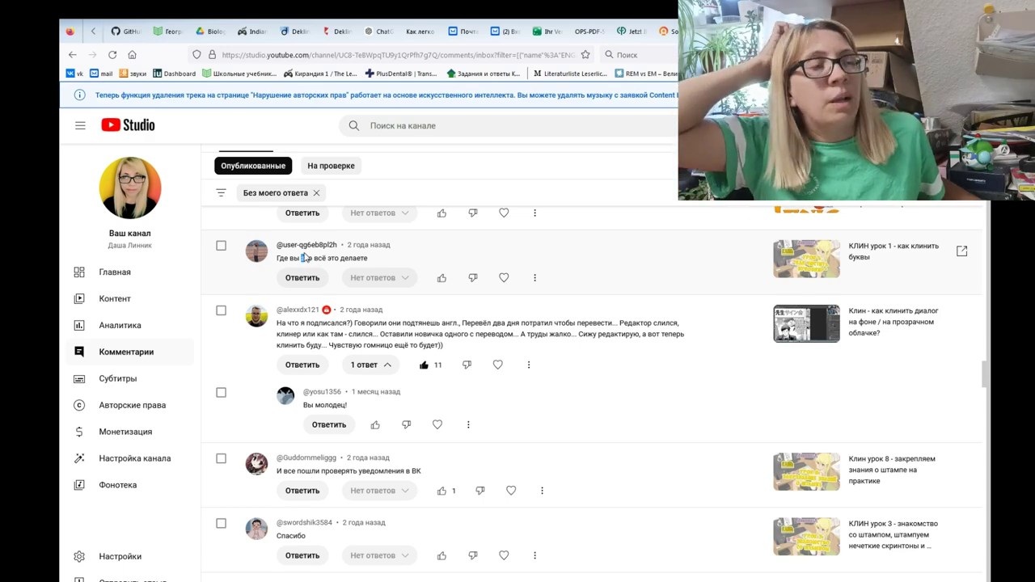
scroll(283, 275, "up", 2)
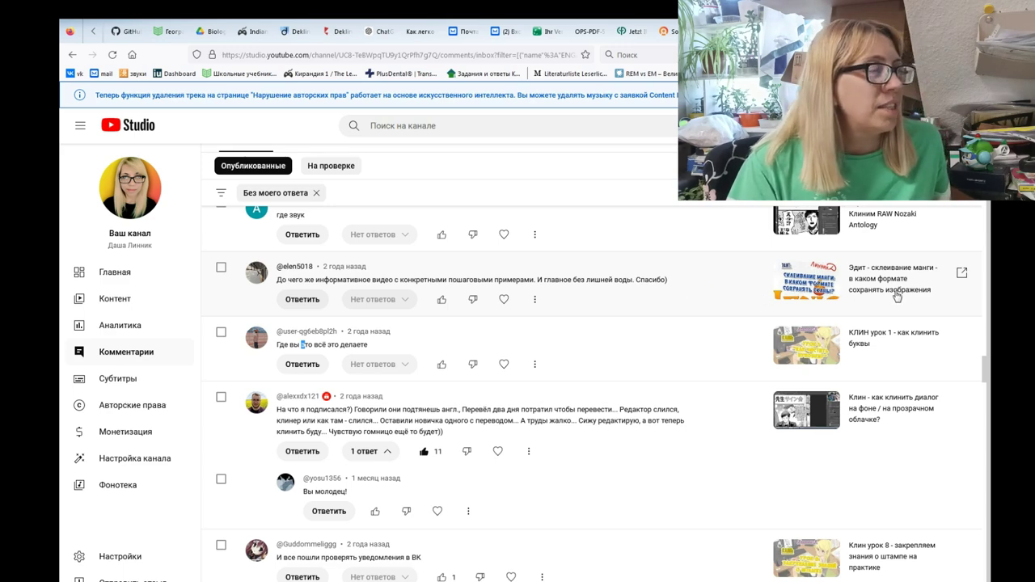
left_click(592, 280)
left_click_drag(602, 280, 574, 280)
scroll(327, 365, "up", 3)
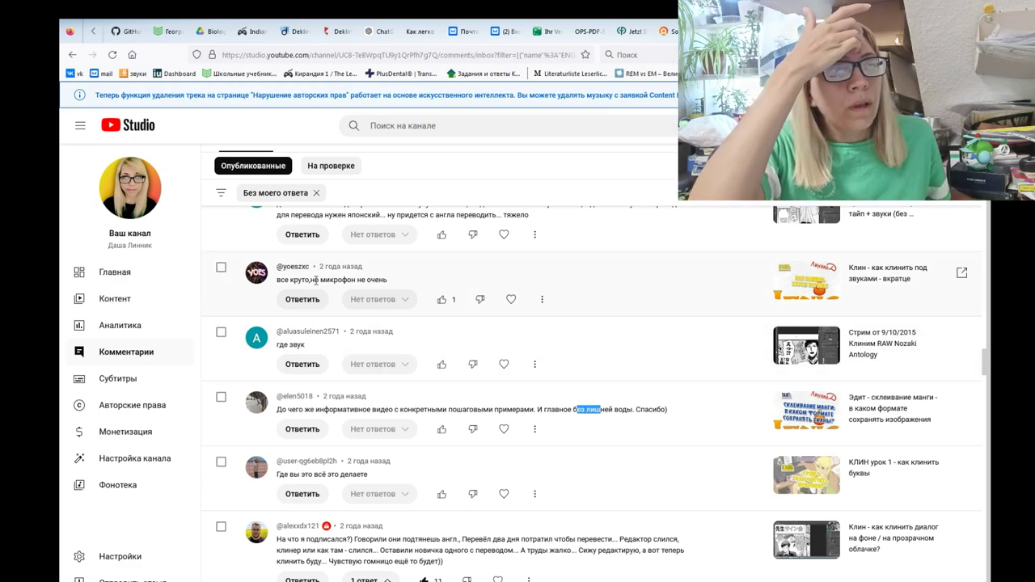
mouse_move(358, 279)
left_mouse_down()
mouse_move(369, 280)
mouse_move(346, 279)
left_mouse_up()
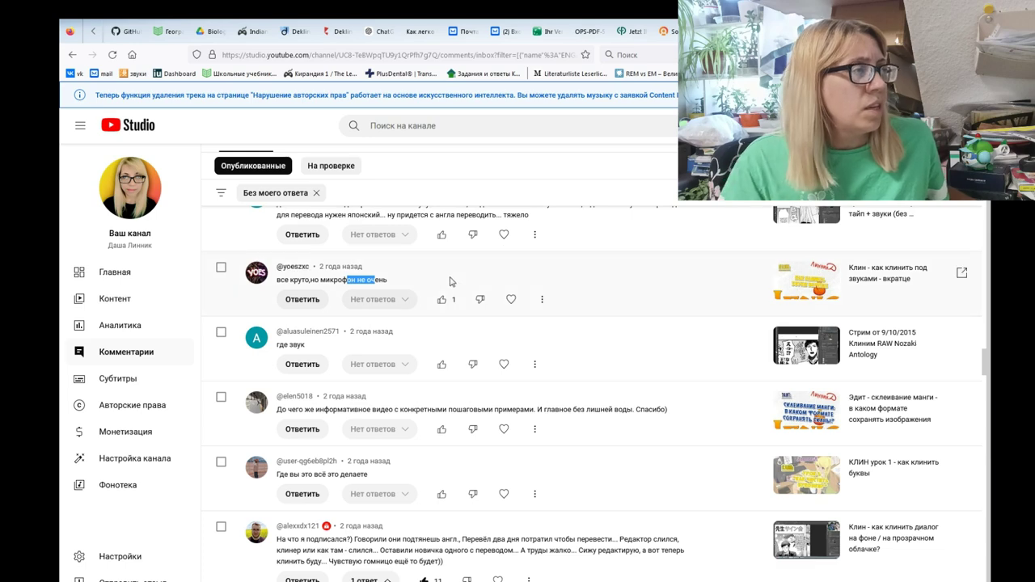
scroll(437, 364, "up", 3)
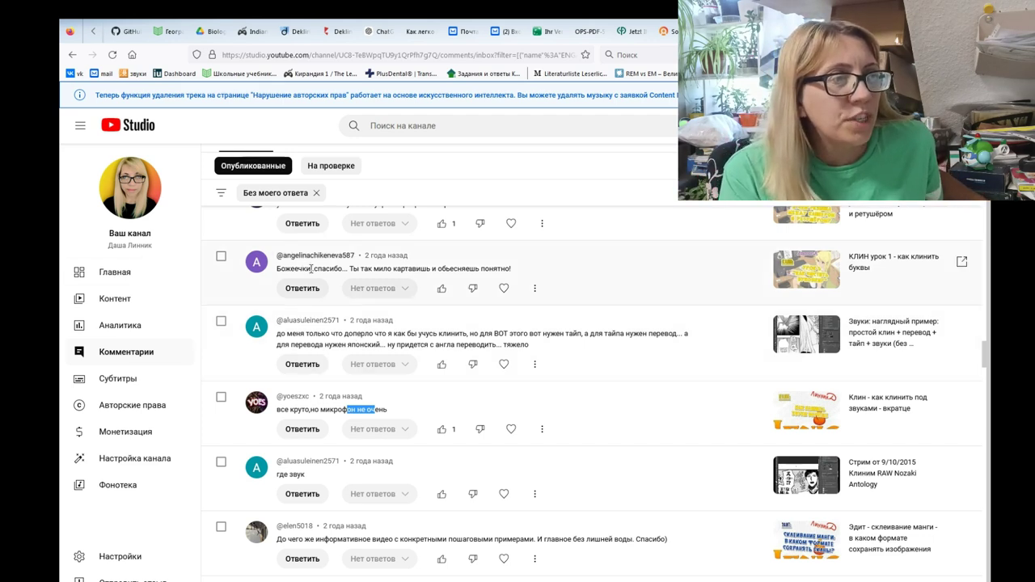
Read on to the comment mentioning 'прозрачный', then switch back to Photoshop
left_click(449, 270)
left_click_drag(466, 269, 454, 270)
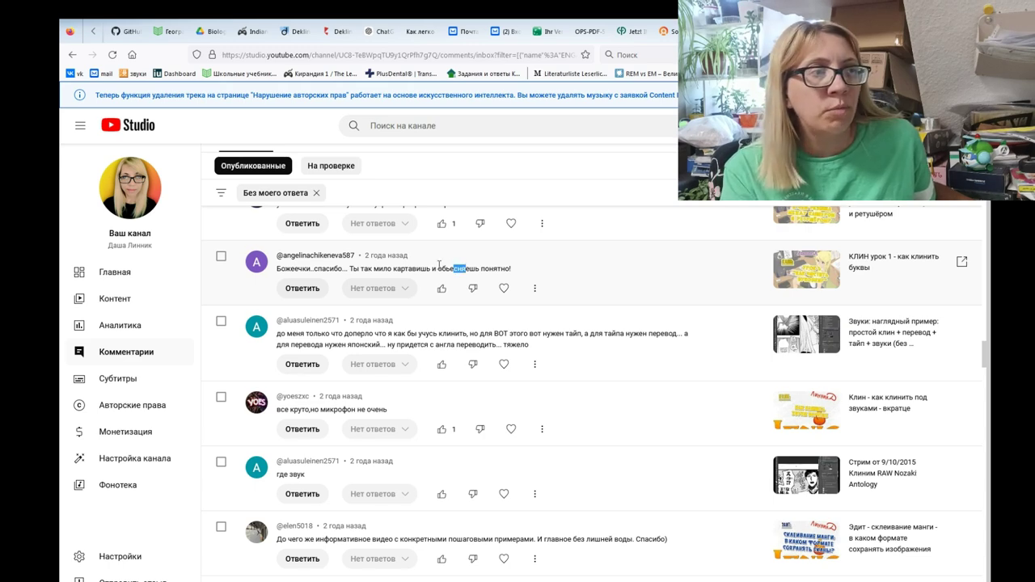
scroll(457, 277, "up", 2)
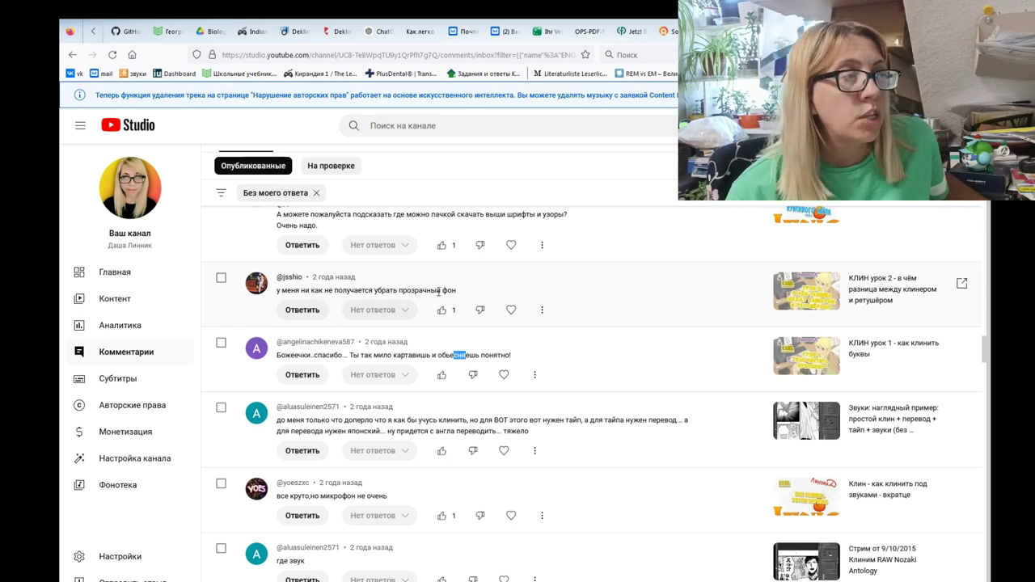
left_click_drag(421, 291, 389, 291)
left_click(377, 292)
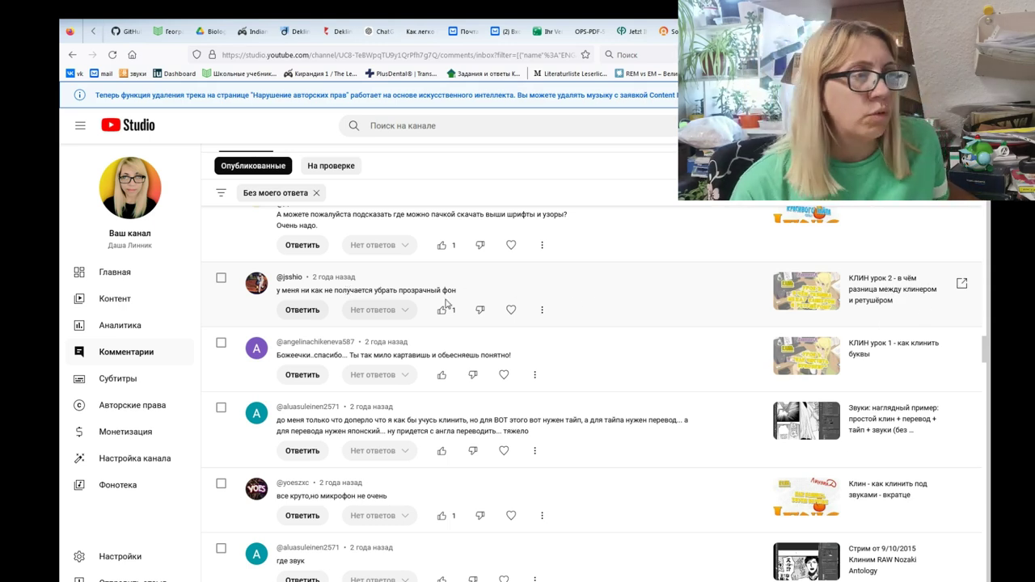
left_click_drag(423, 290, 399, 290)
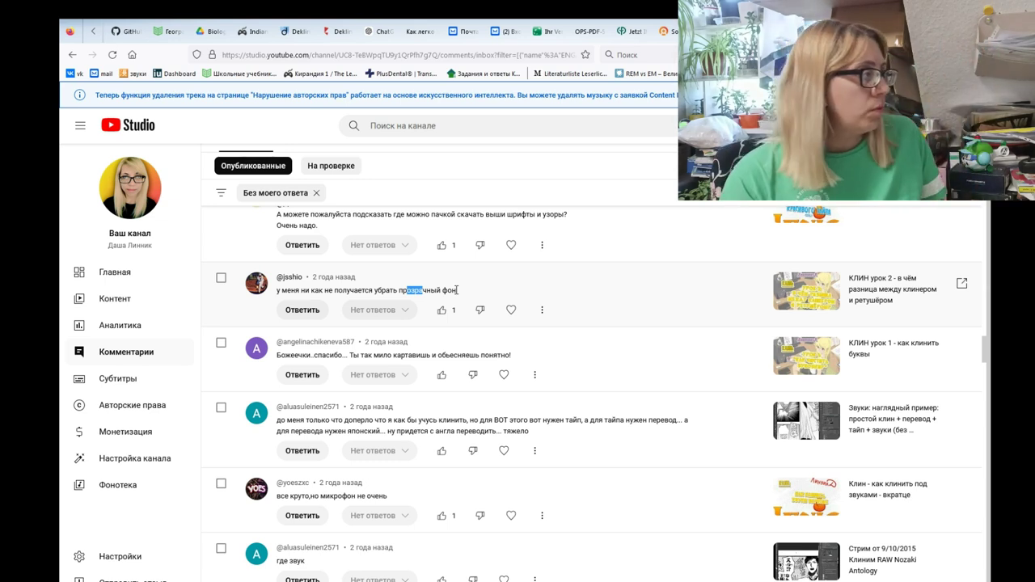
key("alt+Tab")
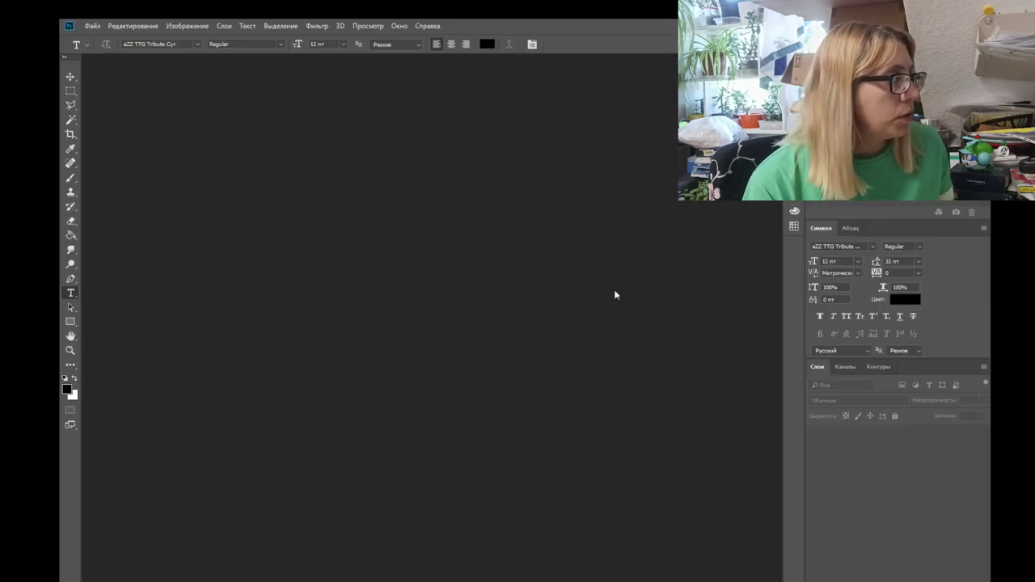
Open IMG_0001.jpg, convert its Background to Слой 0, and erase the top-left corner
key("i")
key("t")
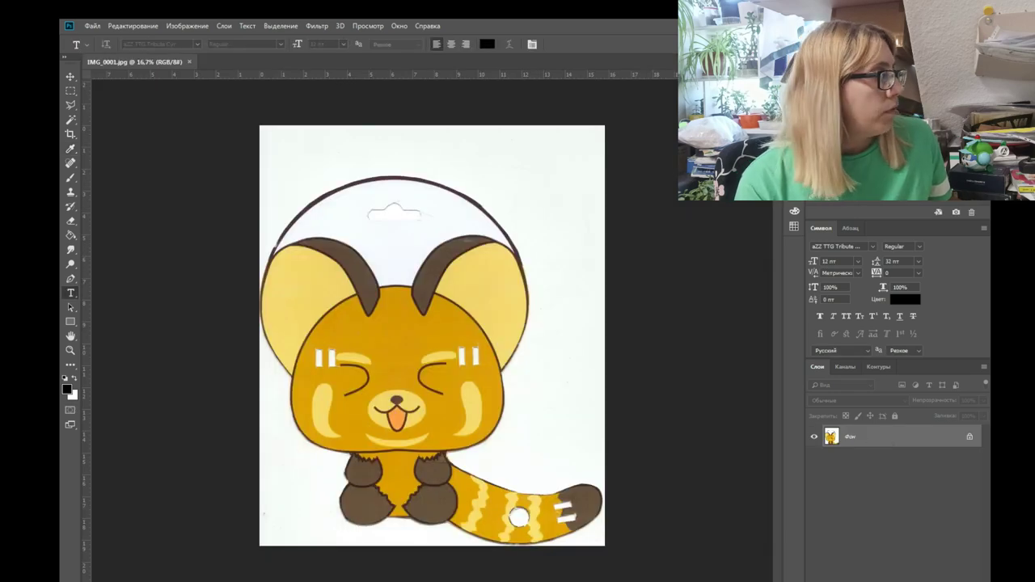
key("Return")
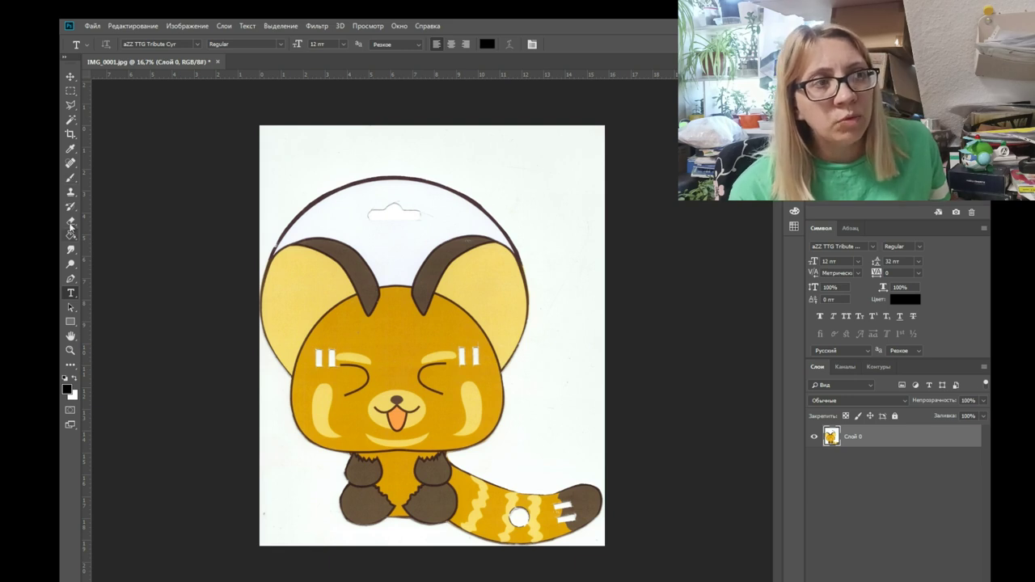
left_click(70, 220)
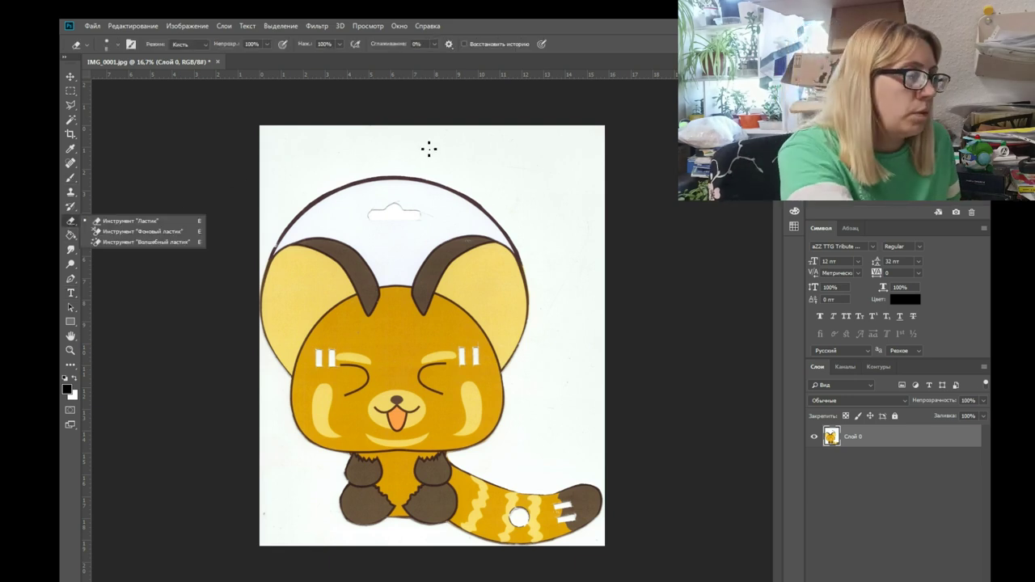
left_click(298, 144)
mouse_move(299, 145)
left_mouse_down()
mouse_move(338, 105)
mouse_move(287, 106)
left_mouse_up()
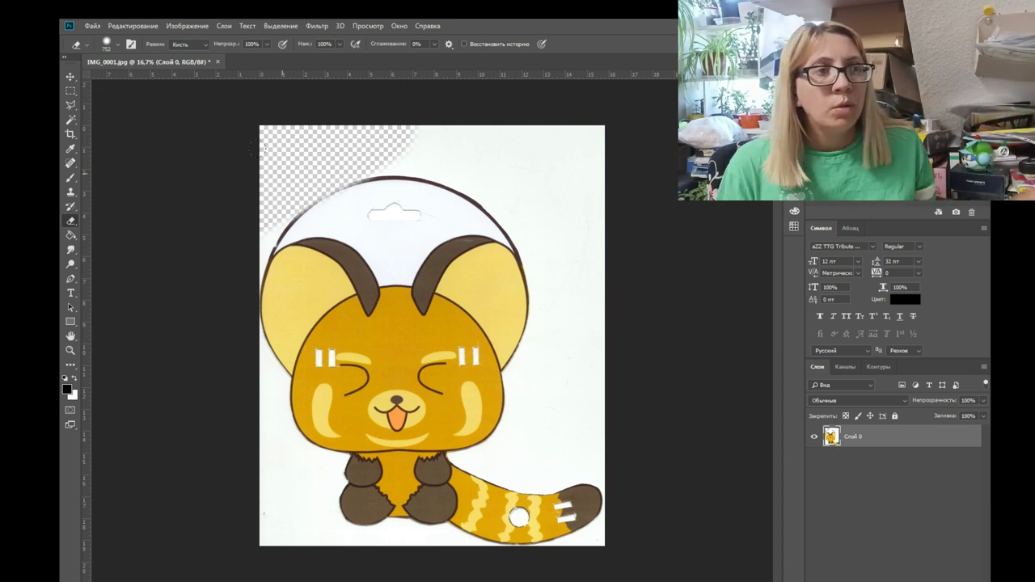
left_click(70, 177)
left_click(948, 568)
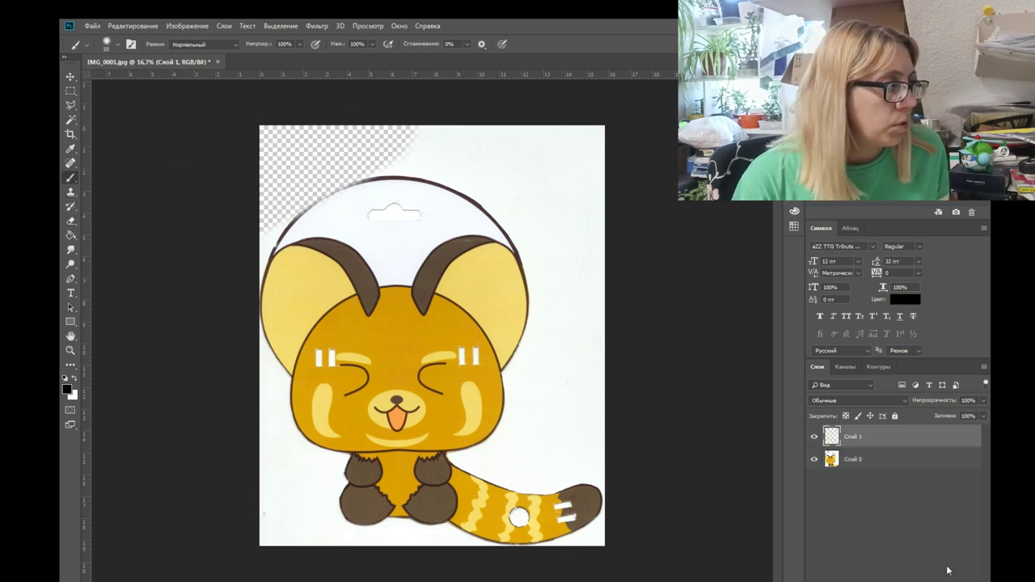
left_click_drag(845, 437, 853, 469)
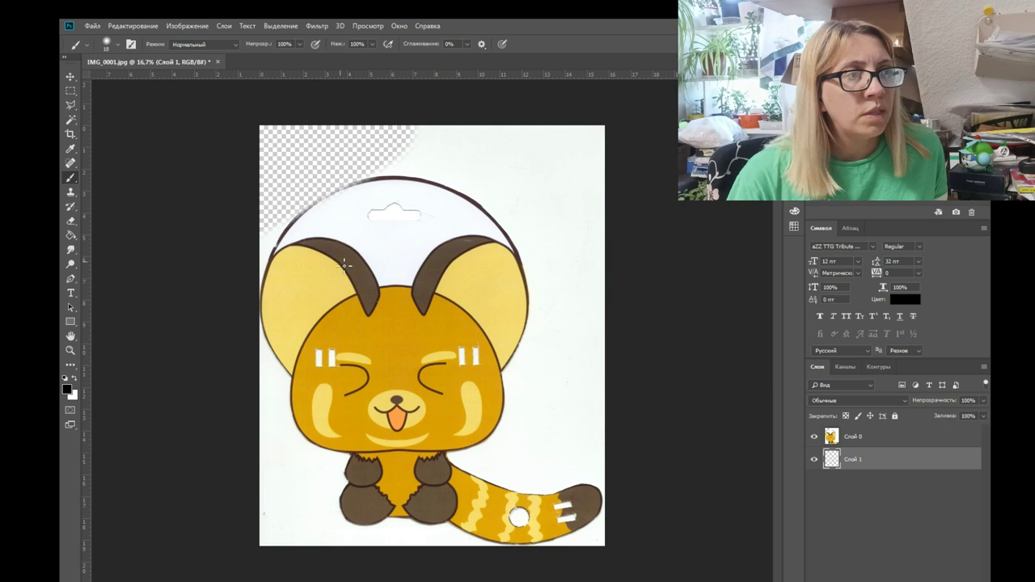
left_click(334, 212)
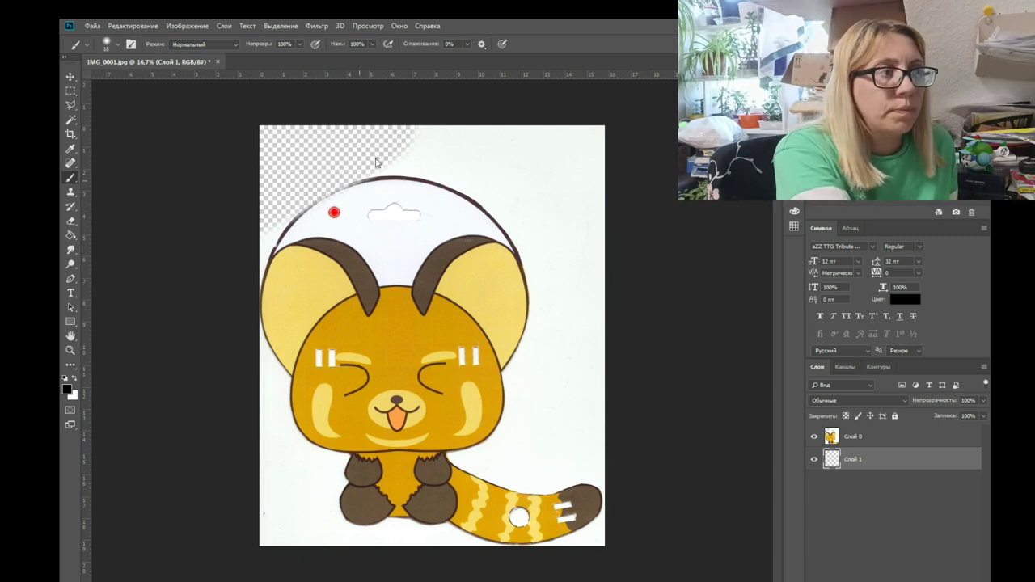
left_click_drag(364, 174, 263, 222)
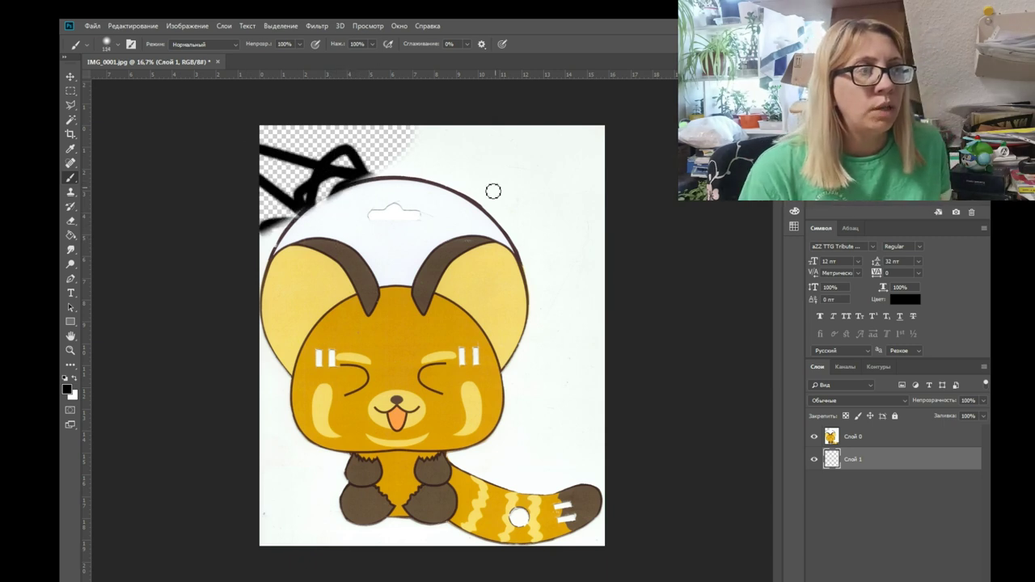
left_click_drag(506, 190, 267, 147)
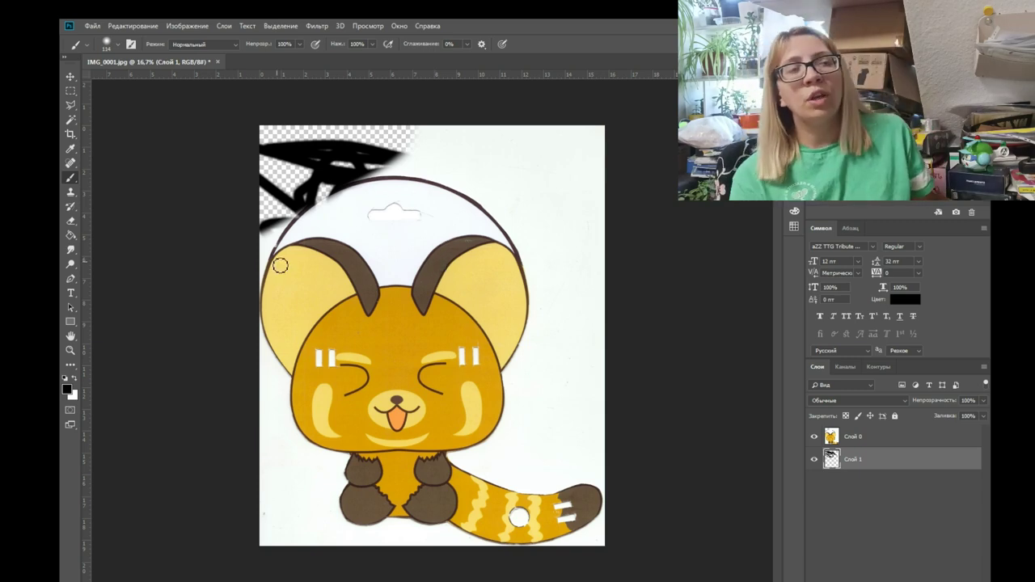
left_click(815, 436)
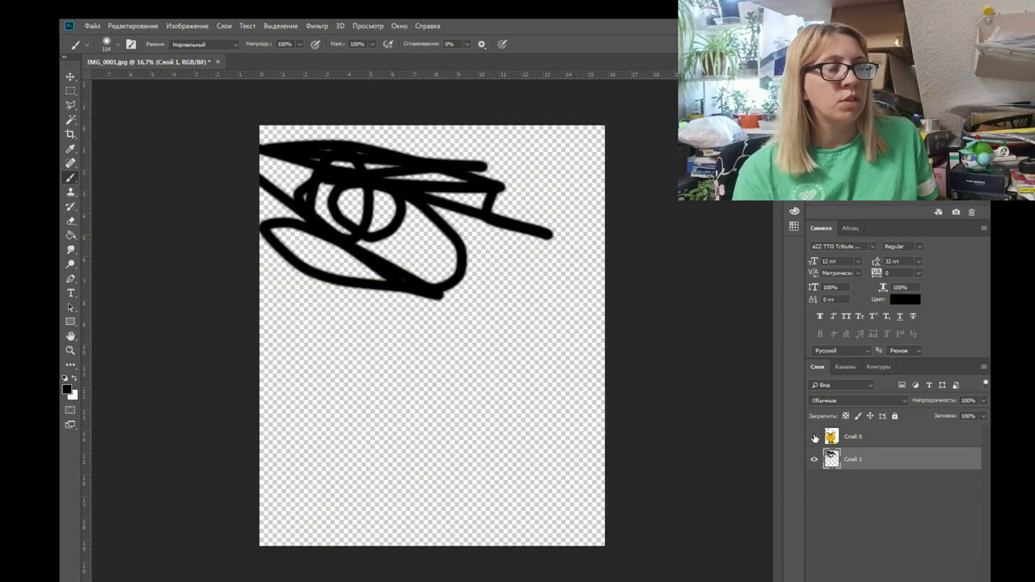
left_click(815, 437)
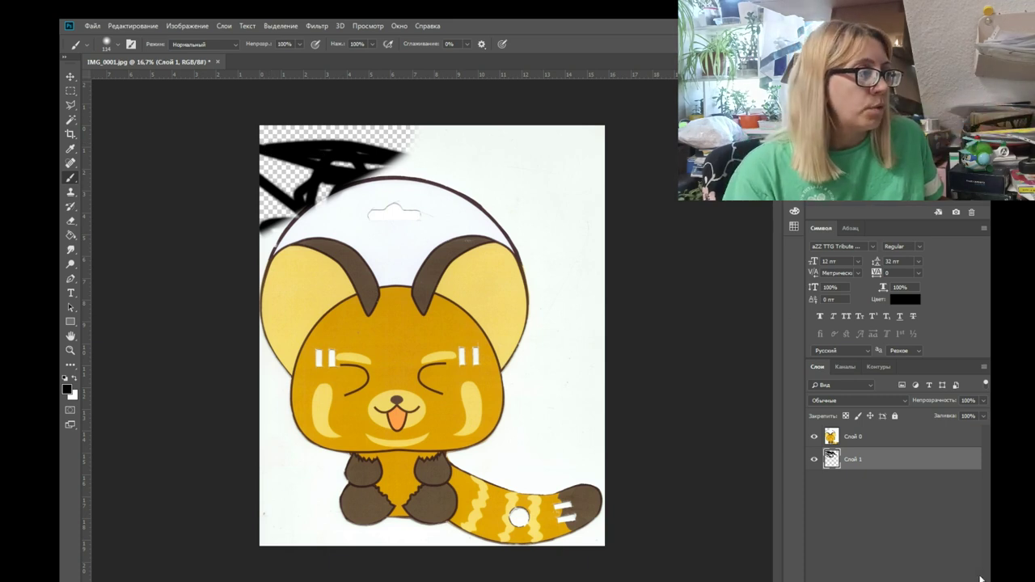
left_click(951, 570)
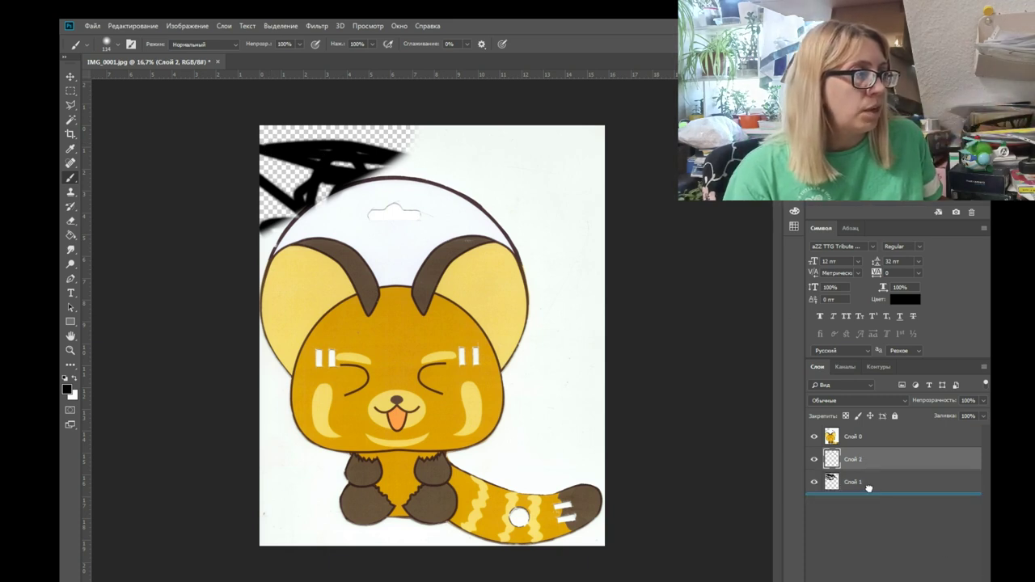
Move the new layer below Слой 1, undoing an early background-layer conversion
left_click_drag(872, 475, 871, 508)
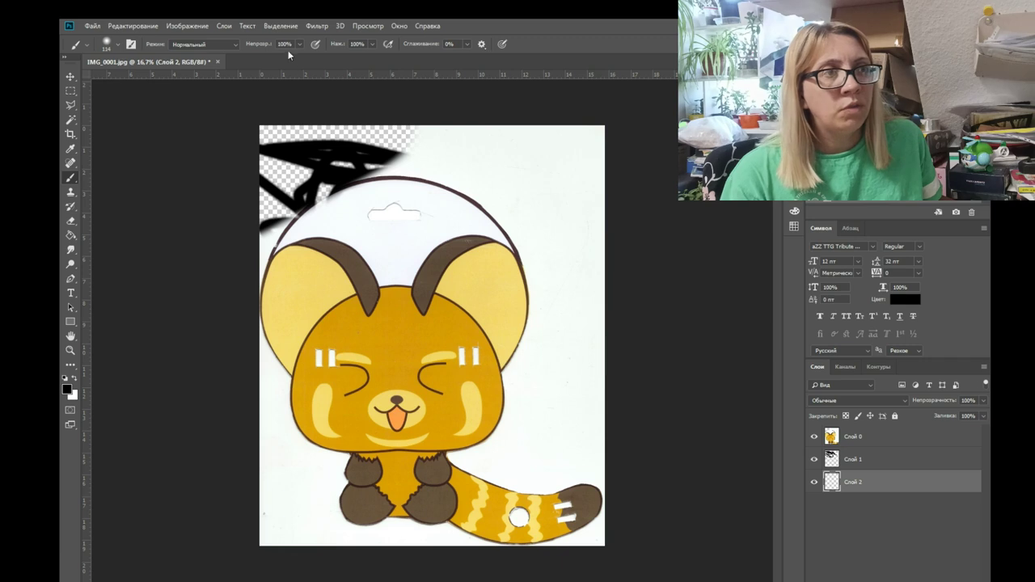
left_click(187, 25)
mouse_move(224, 25)
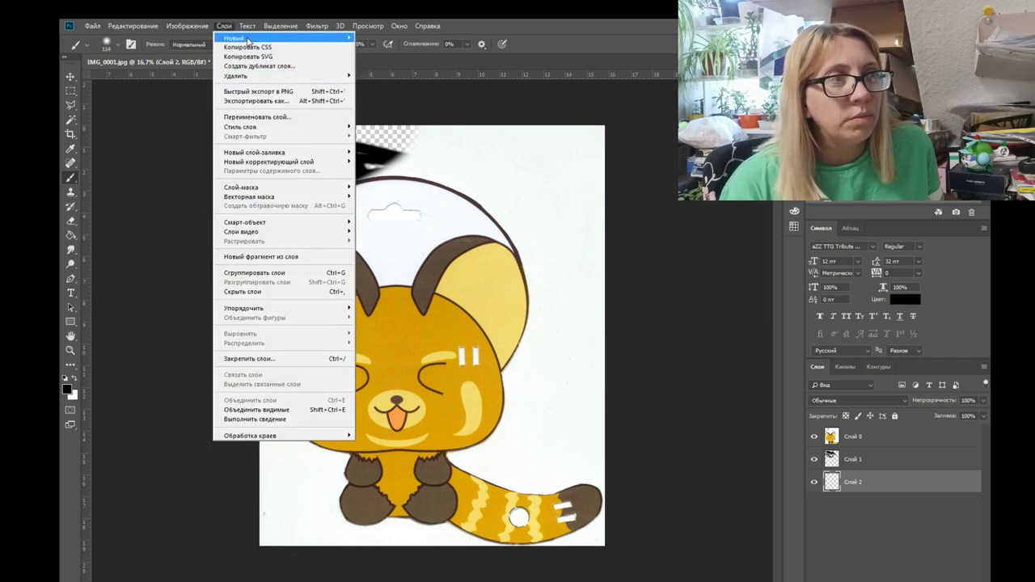
mouse_move(250, 41)
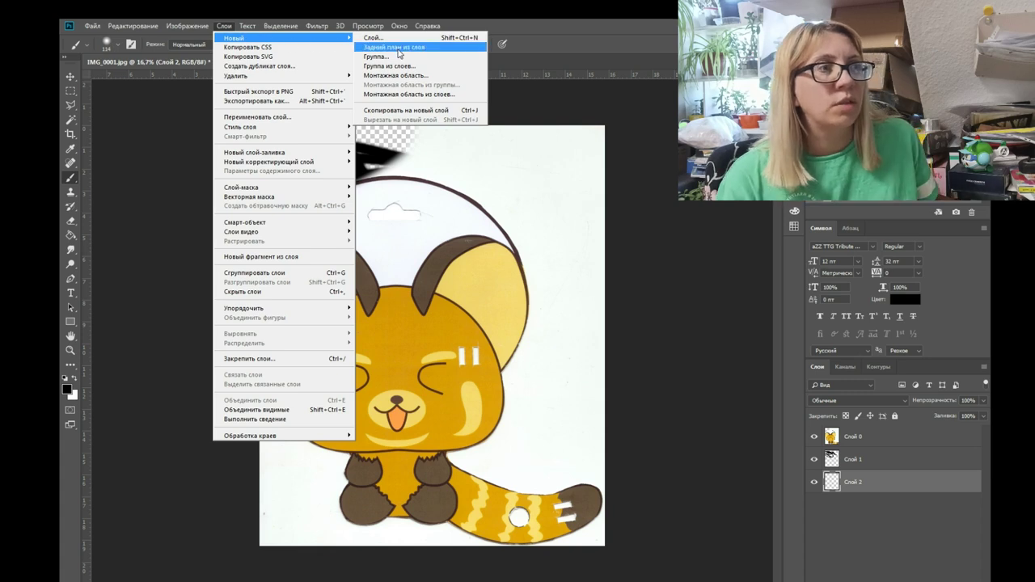
left_click(395, 48)
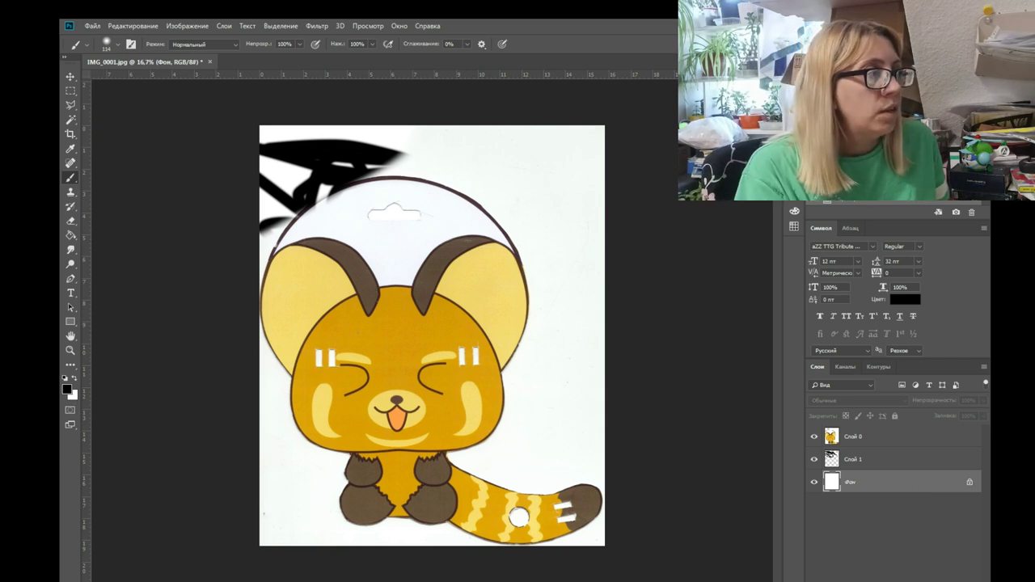
key("ctrl+z")
Set Photoshop's background colour to red ae2020
left_click(73, 396)
left_click(240, 237)
left_click(370, 186)
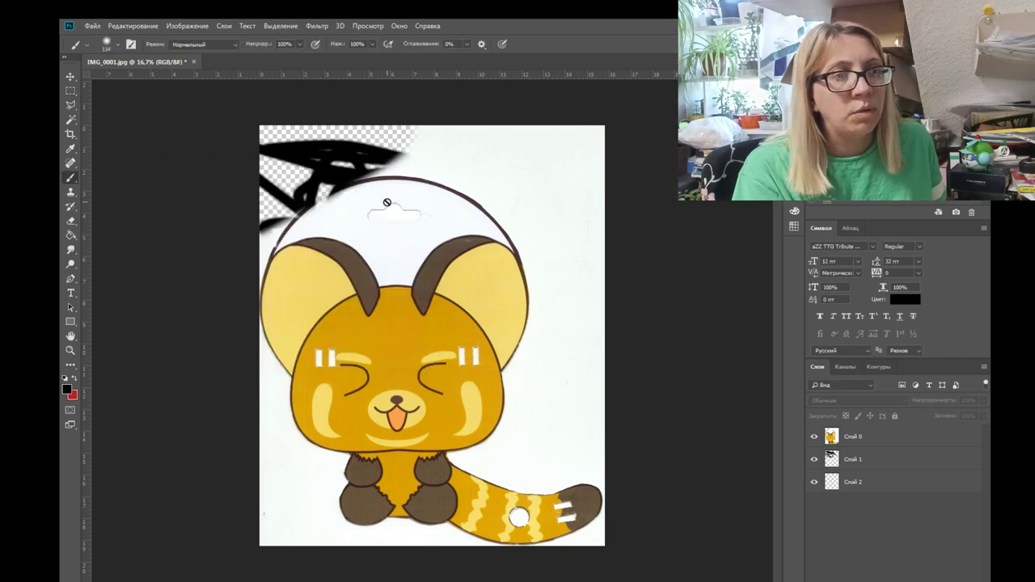
Convert the empty bottom layer Слой 2 into a red background layer via Слои > Новый > Задний план из слоя
left_click(223, 26)
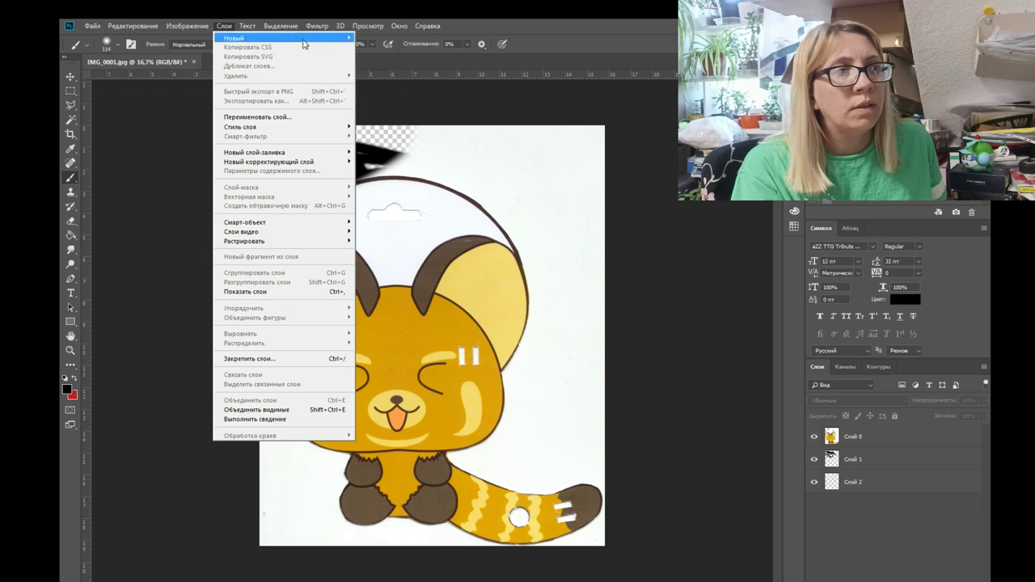
left_click(884, 484)
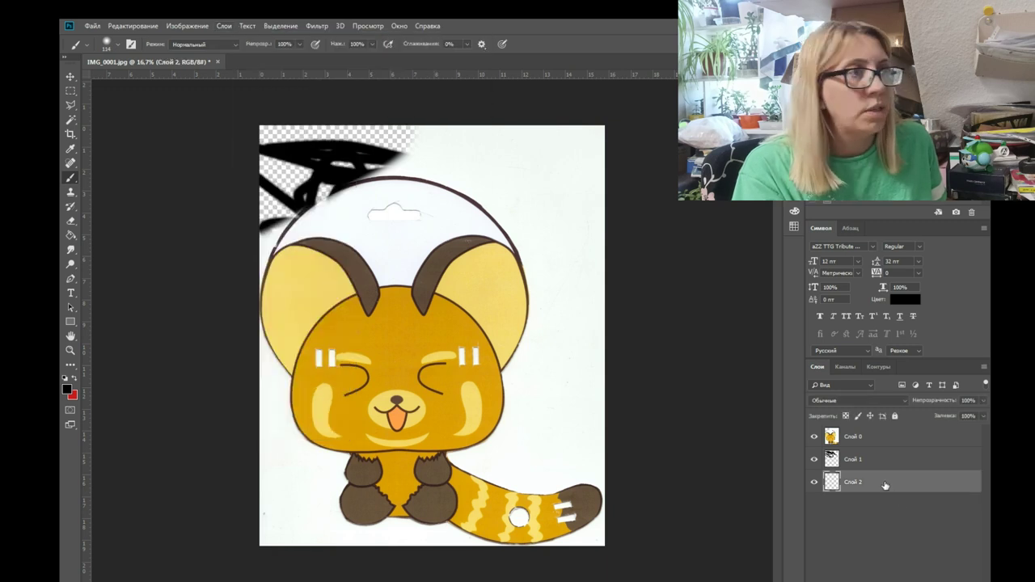
left_click(224, 26)
mouse_move(338, 47)
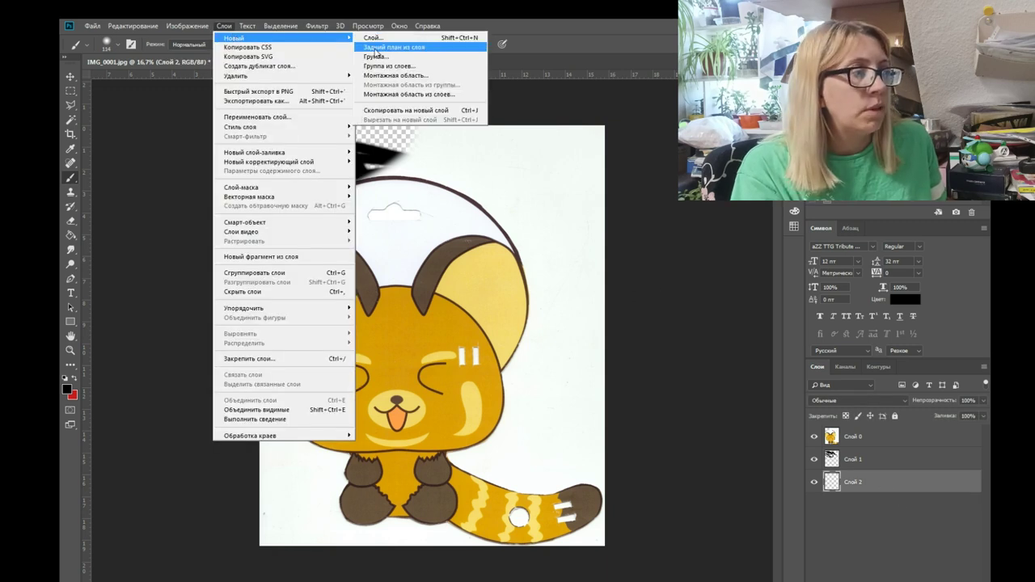
left_click(376, 49)
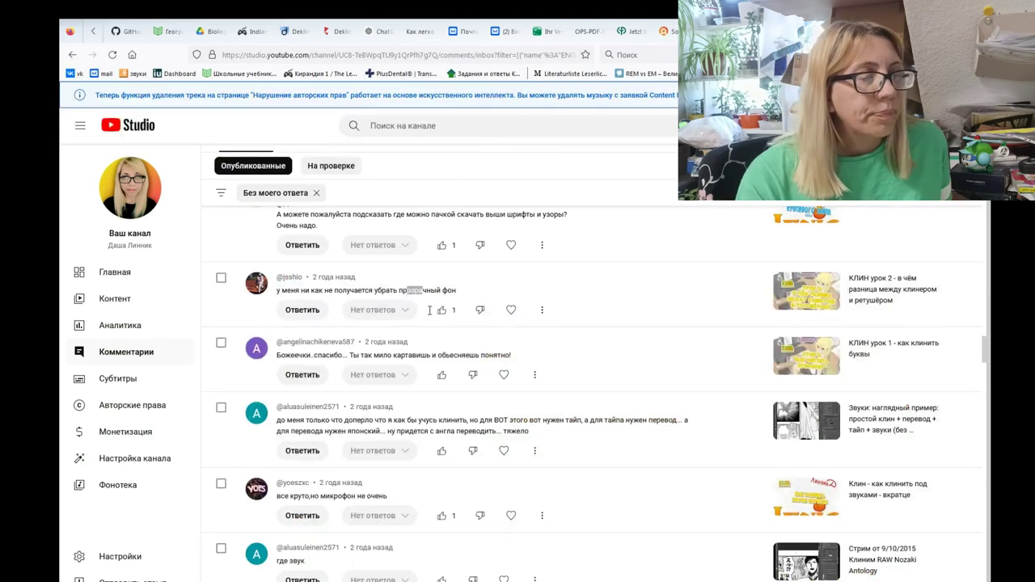
Scroll up through older unanswered comments to the long lasso-fill and patch-tool comment and expand it
left_click(444, 289)
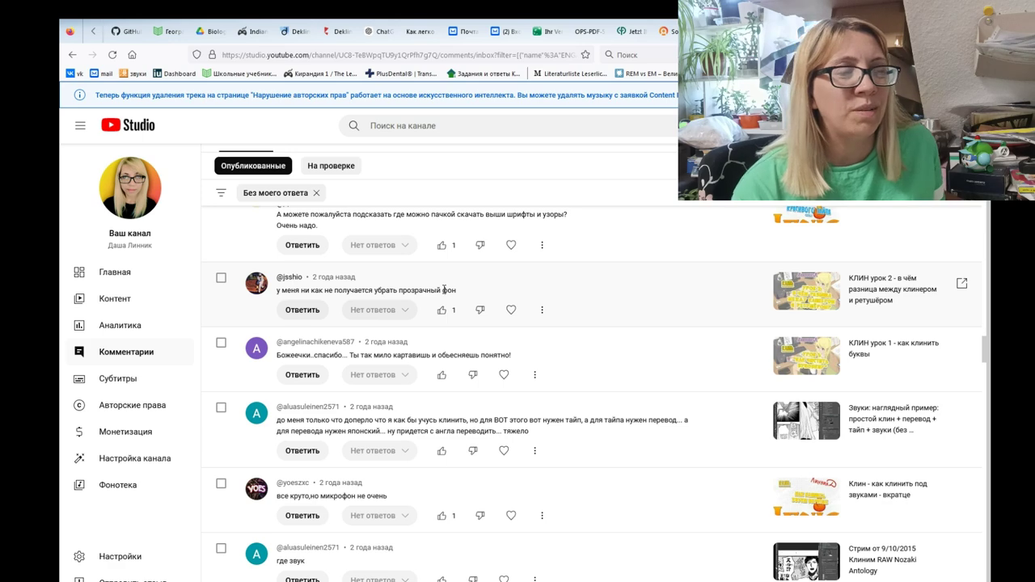
scroll(370, 272, "up", 1)
scroll(290, 257, "up", 2)
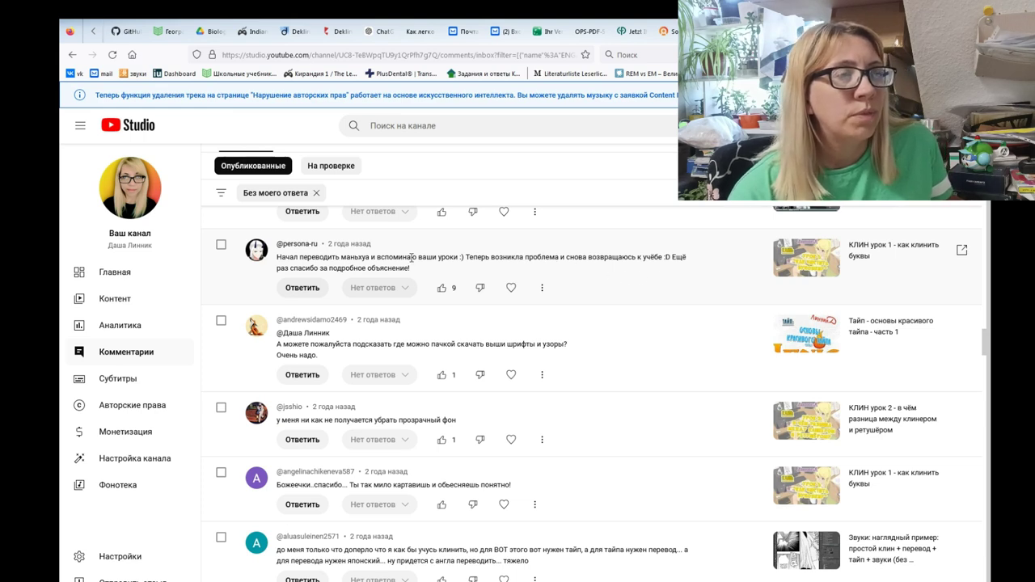
scroll(398, 265, "up", 2)
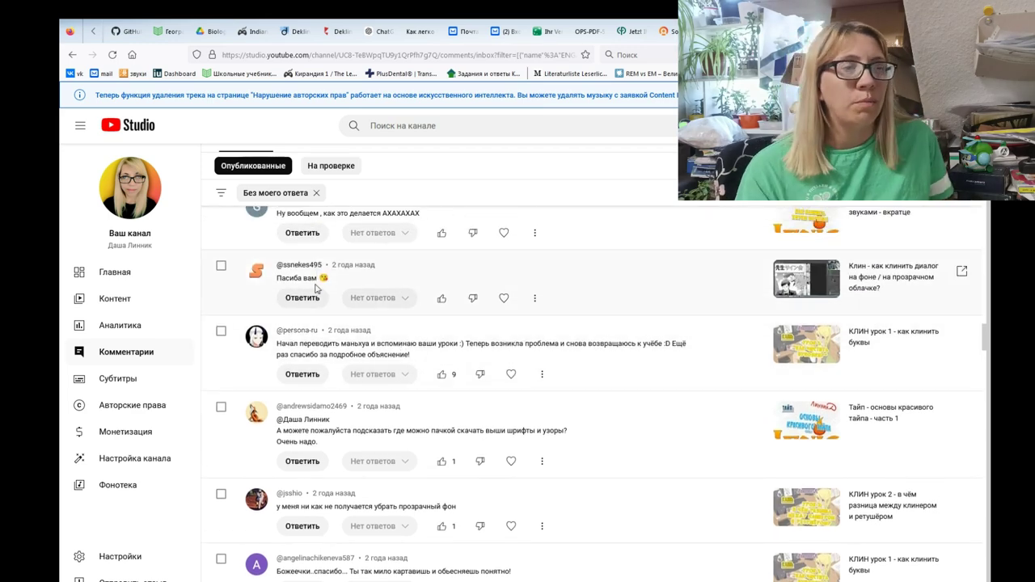
scroll(305, 278, "up", 2)
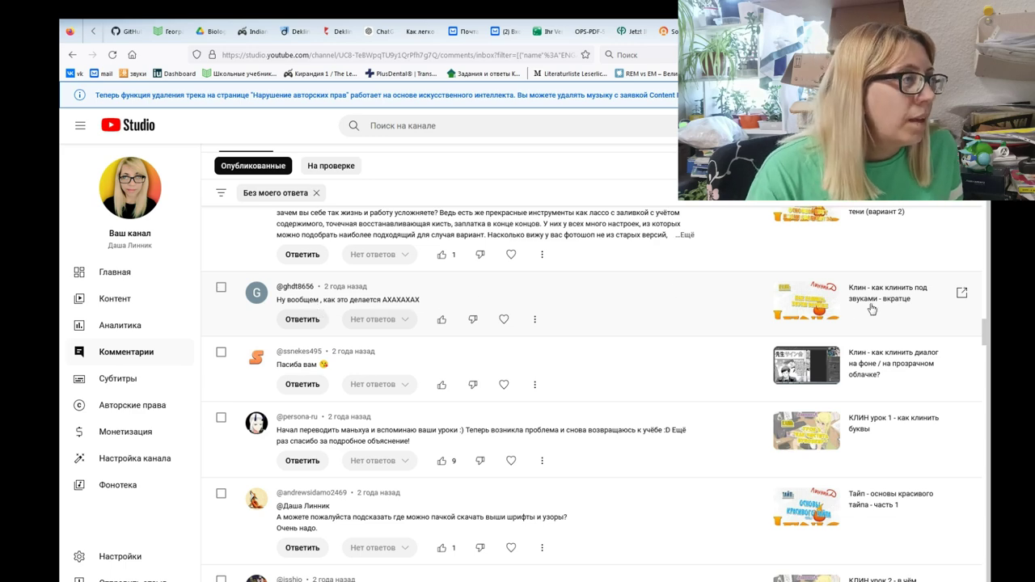
scroll(286, 293, "up", 1)
scroll(287, 292, "up", 3)
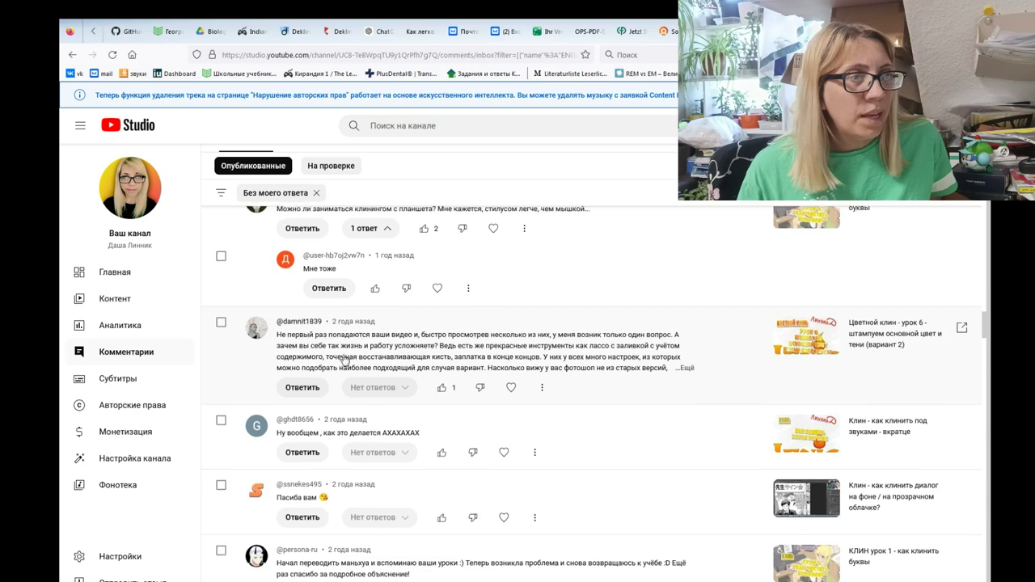
scroll(363, 451, "up", 2)
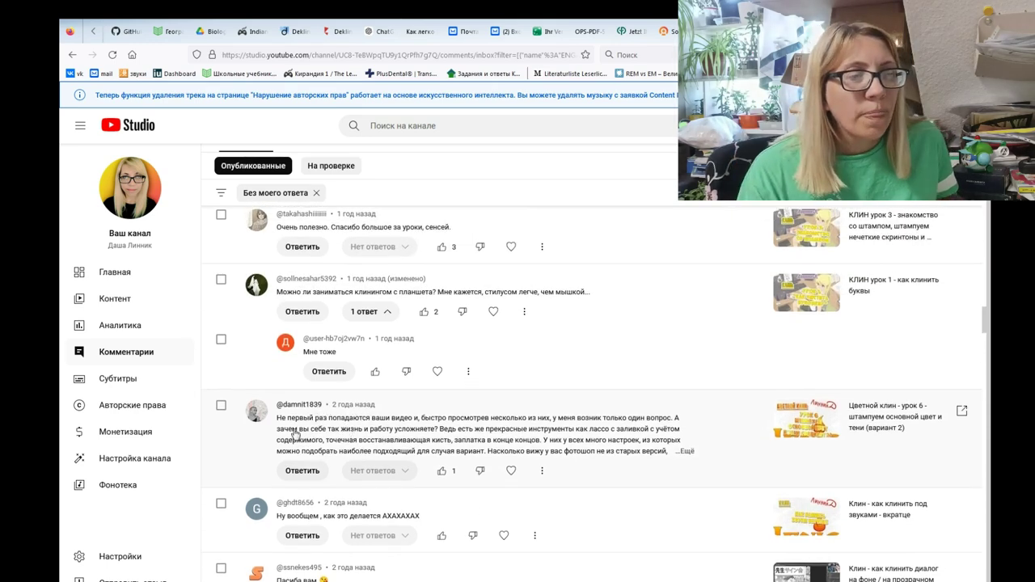
scroll(296, 435, "down", 1)
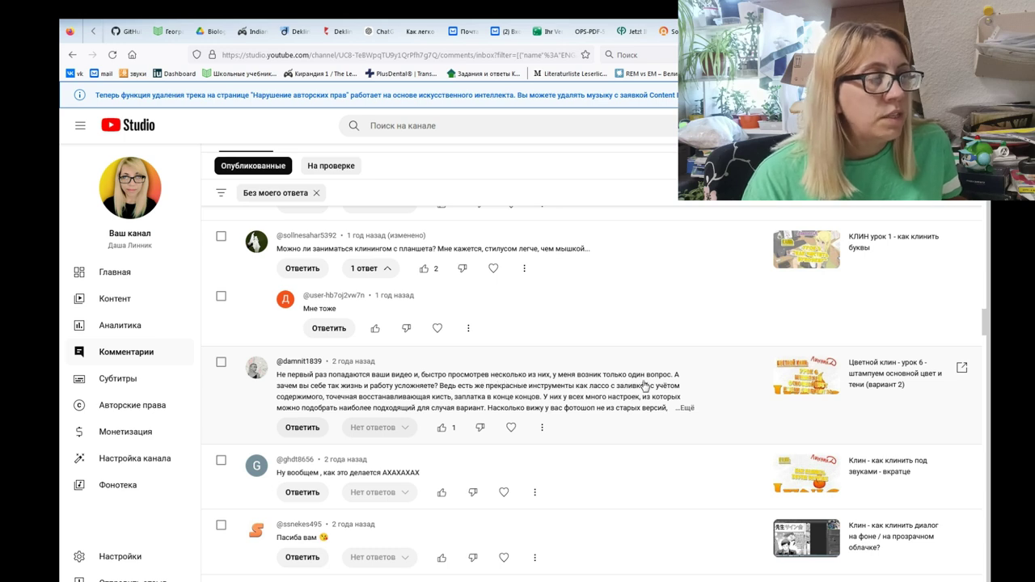
left_click(682, 408)
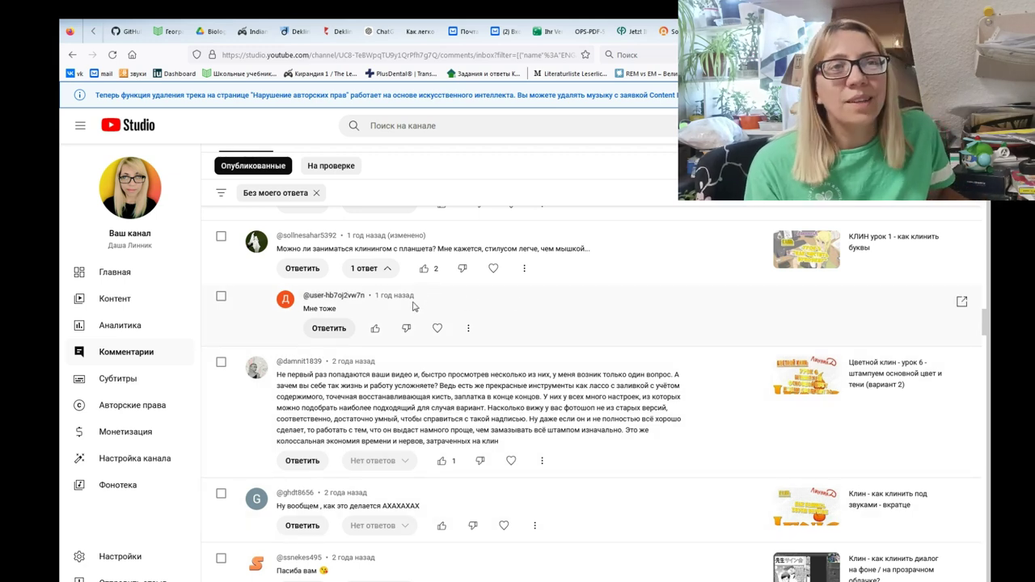
Scroll up past the expanded comment to the thank-you note above the tablet-cleaning question
scroll(408, 311, "up", 1)
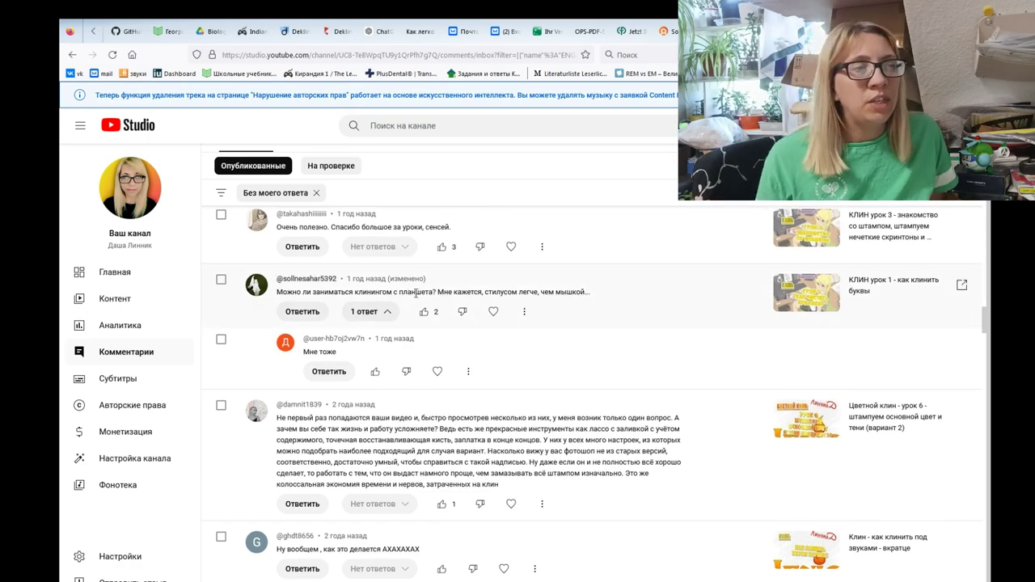
Scroll to the top of 'Комментарии и упоминания' to check the newest comments
left_click(492, 293)
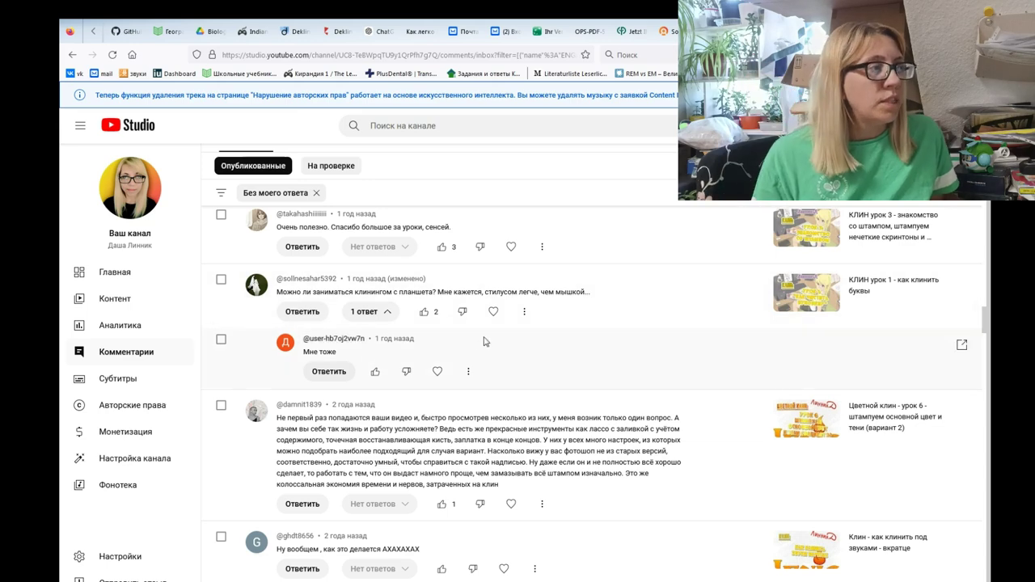
left_click_drag(386, 292, 446, 292)
scroll(341, 258, "up", 1)
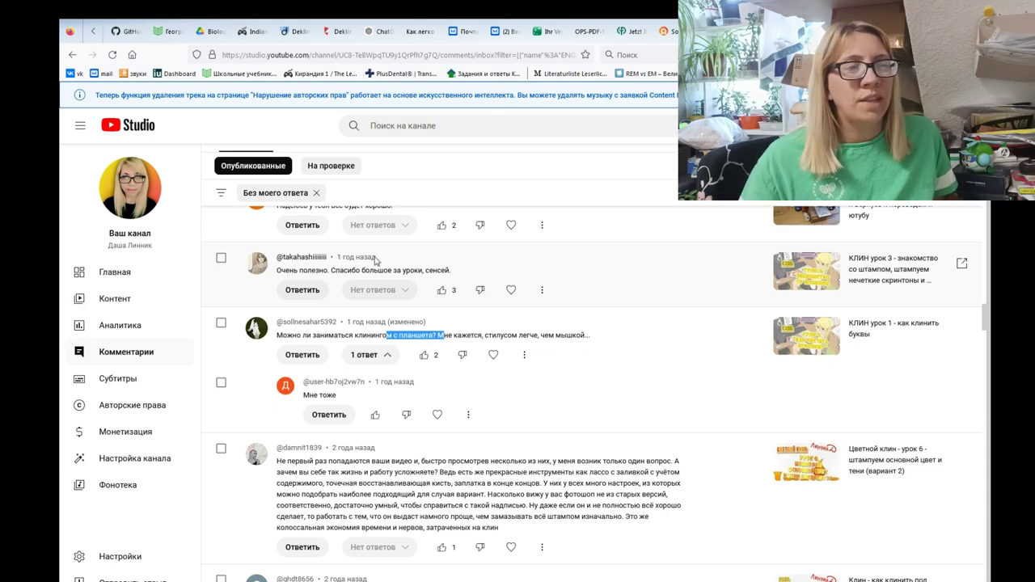
scroll(372, 291, "up", 2)
scroll(368, 332, "up", 3)
scroll(365, 364, "up", 3)
scroll(368, 360, "up", 5)
scroll(372, 355, "up", 5)
scroll(376, 352, "up", 5)
scroll(382, 348, "up", 5)
scroll(383, 348, "up", 5)
scroll(382, 346, "up", 5)
scroll(380, 345, "up", 2)
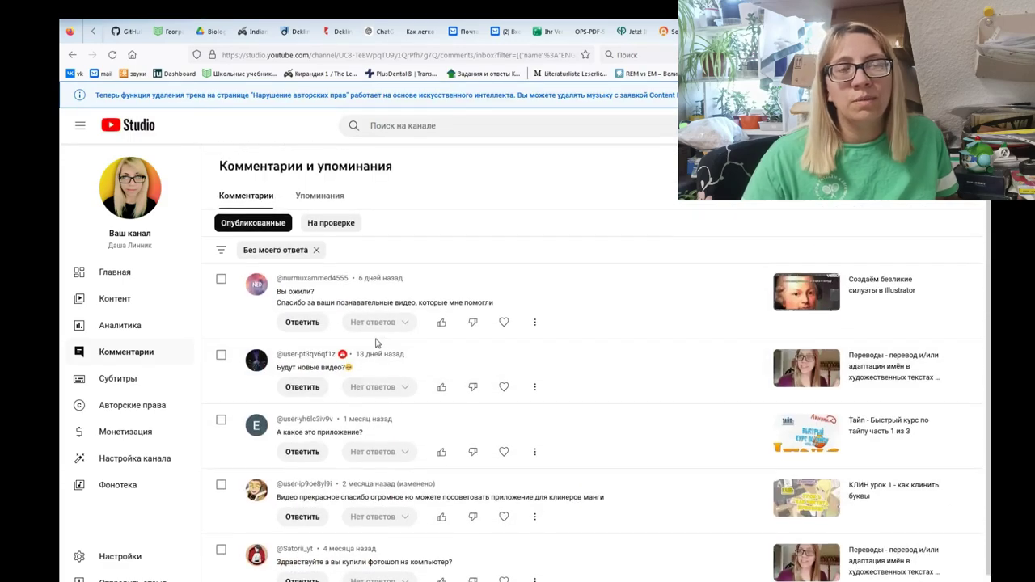
Scroll back down to the year-old unreplied thank-you comments on the cleaning lessons
scroll(340, 275, "down", 5)
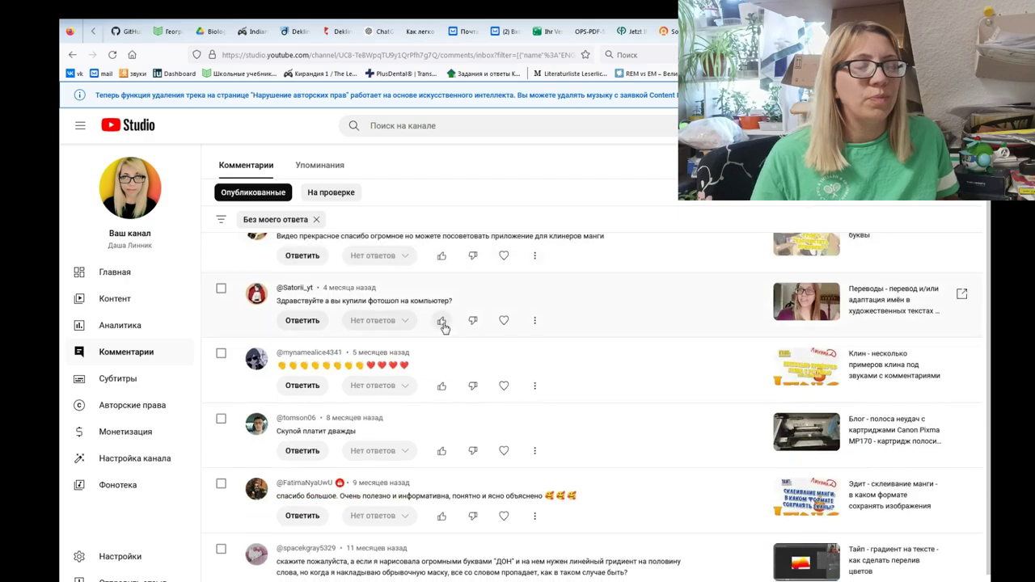
scroll(388, 299, "down", 5)
scroll(426, 325, "down", 5)
scroll(426, 325, "down", 2)
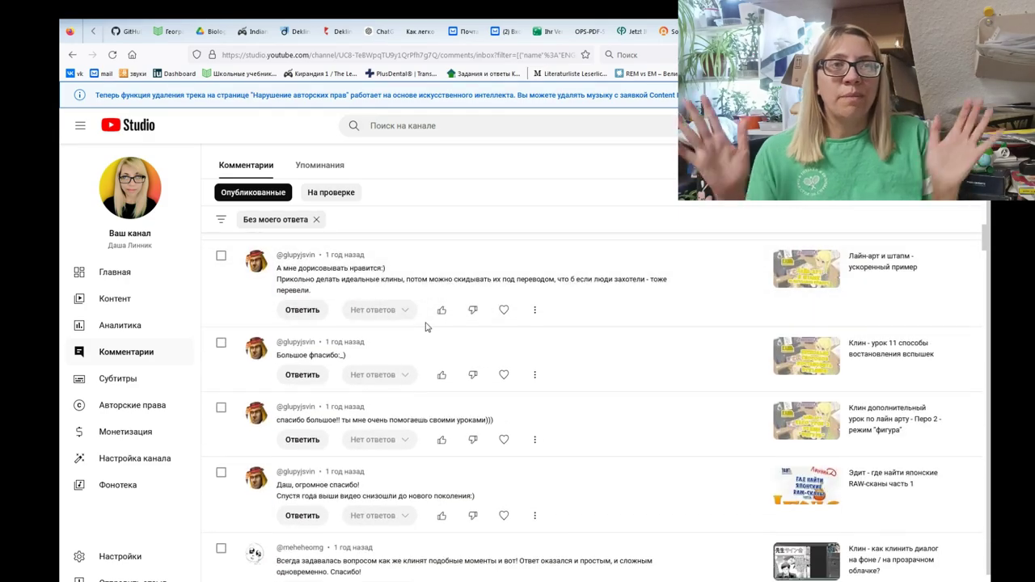